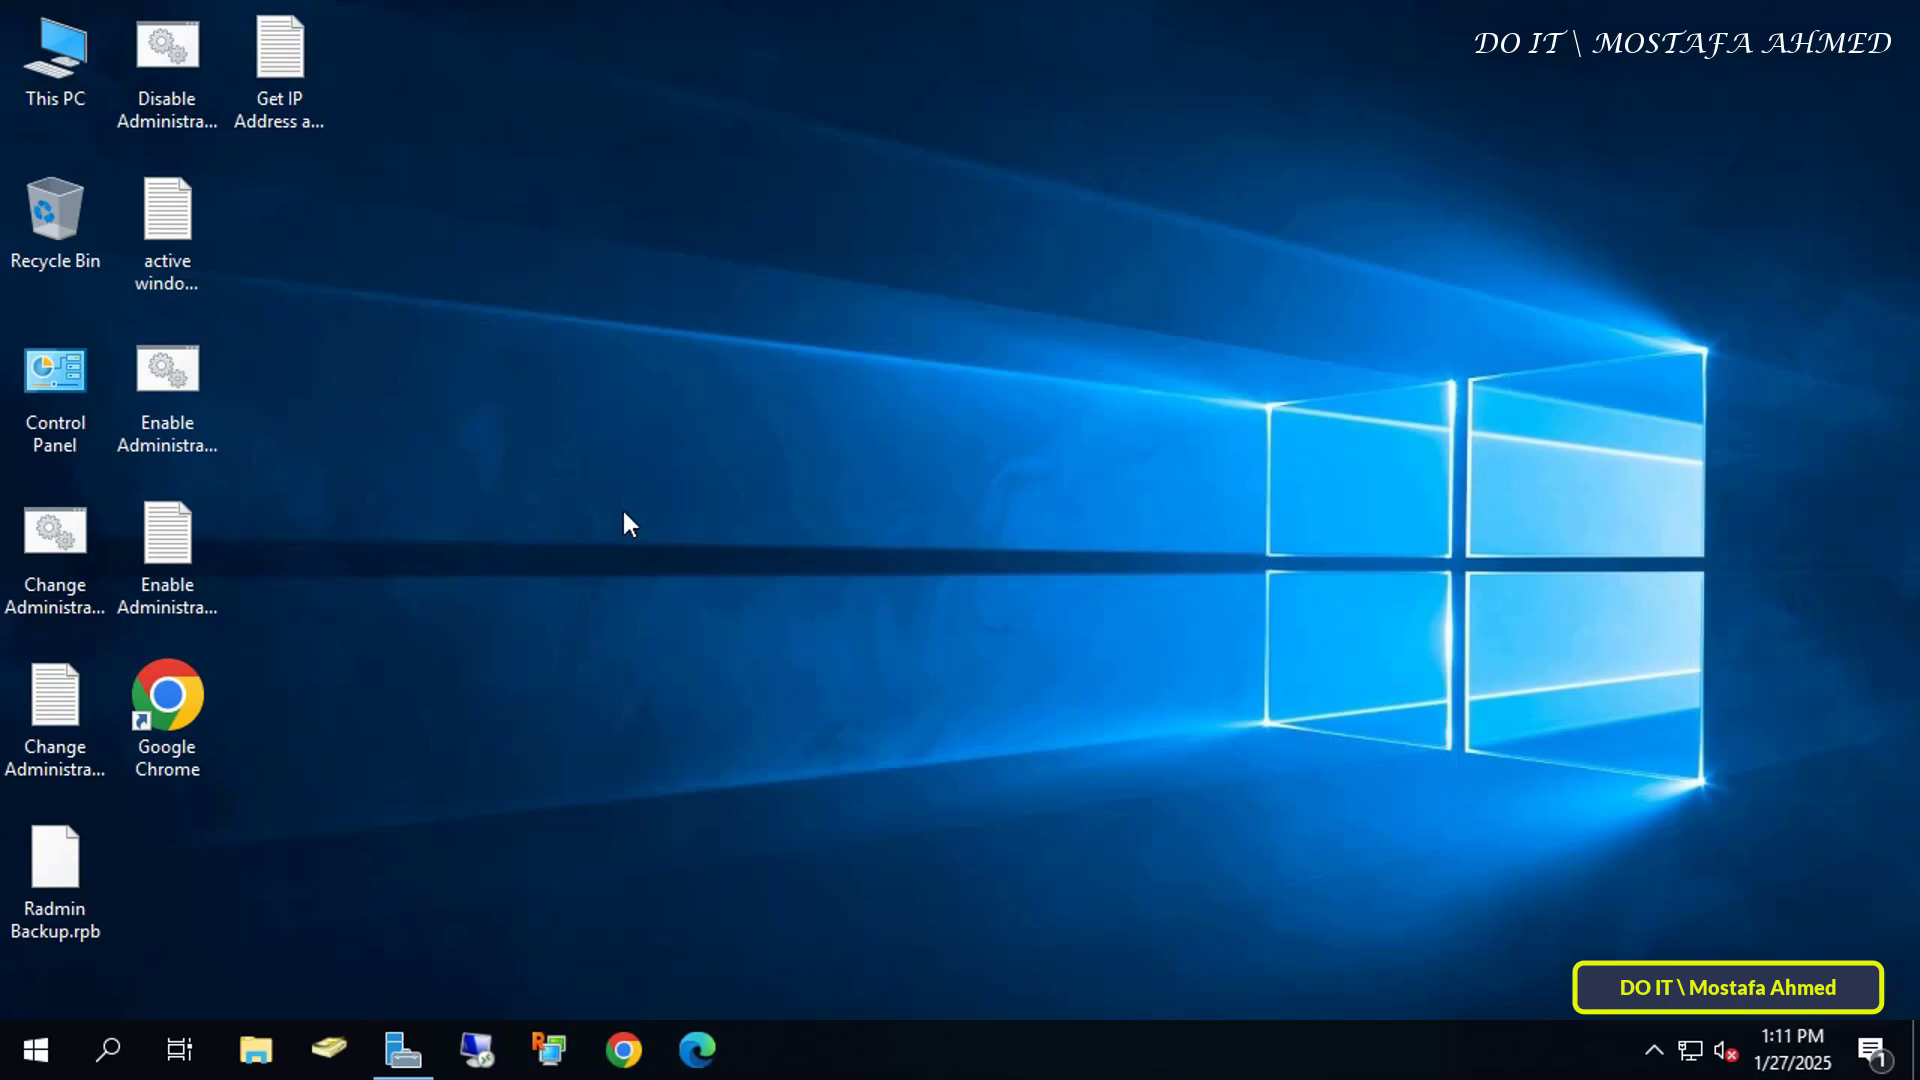
Step: Open Devices and Printers from Control Panel and browse the HP LaserJet 600 and 3010 106 printers
double_click(50, 374)
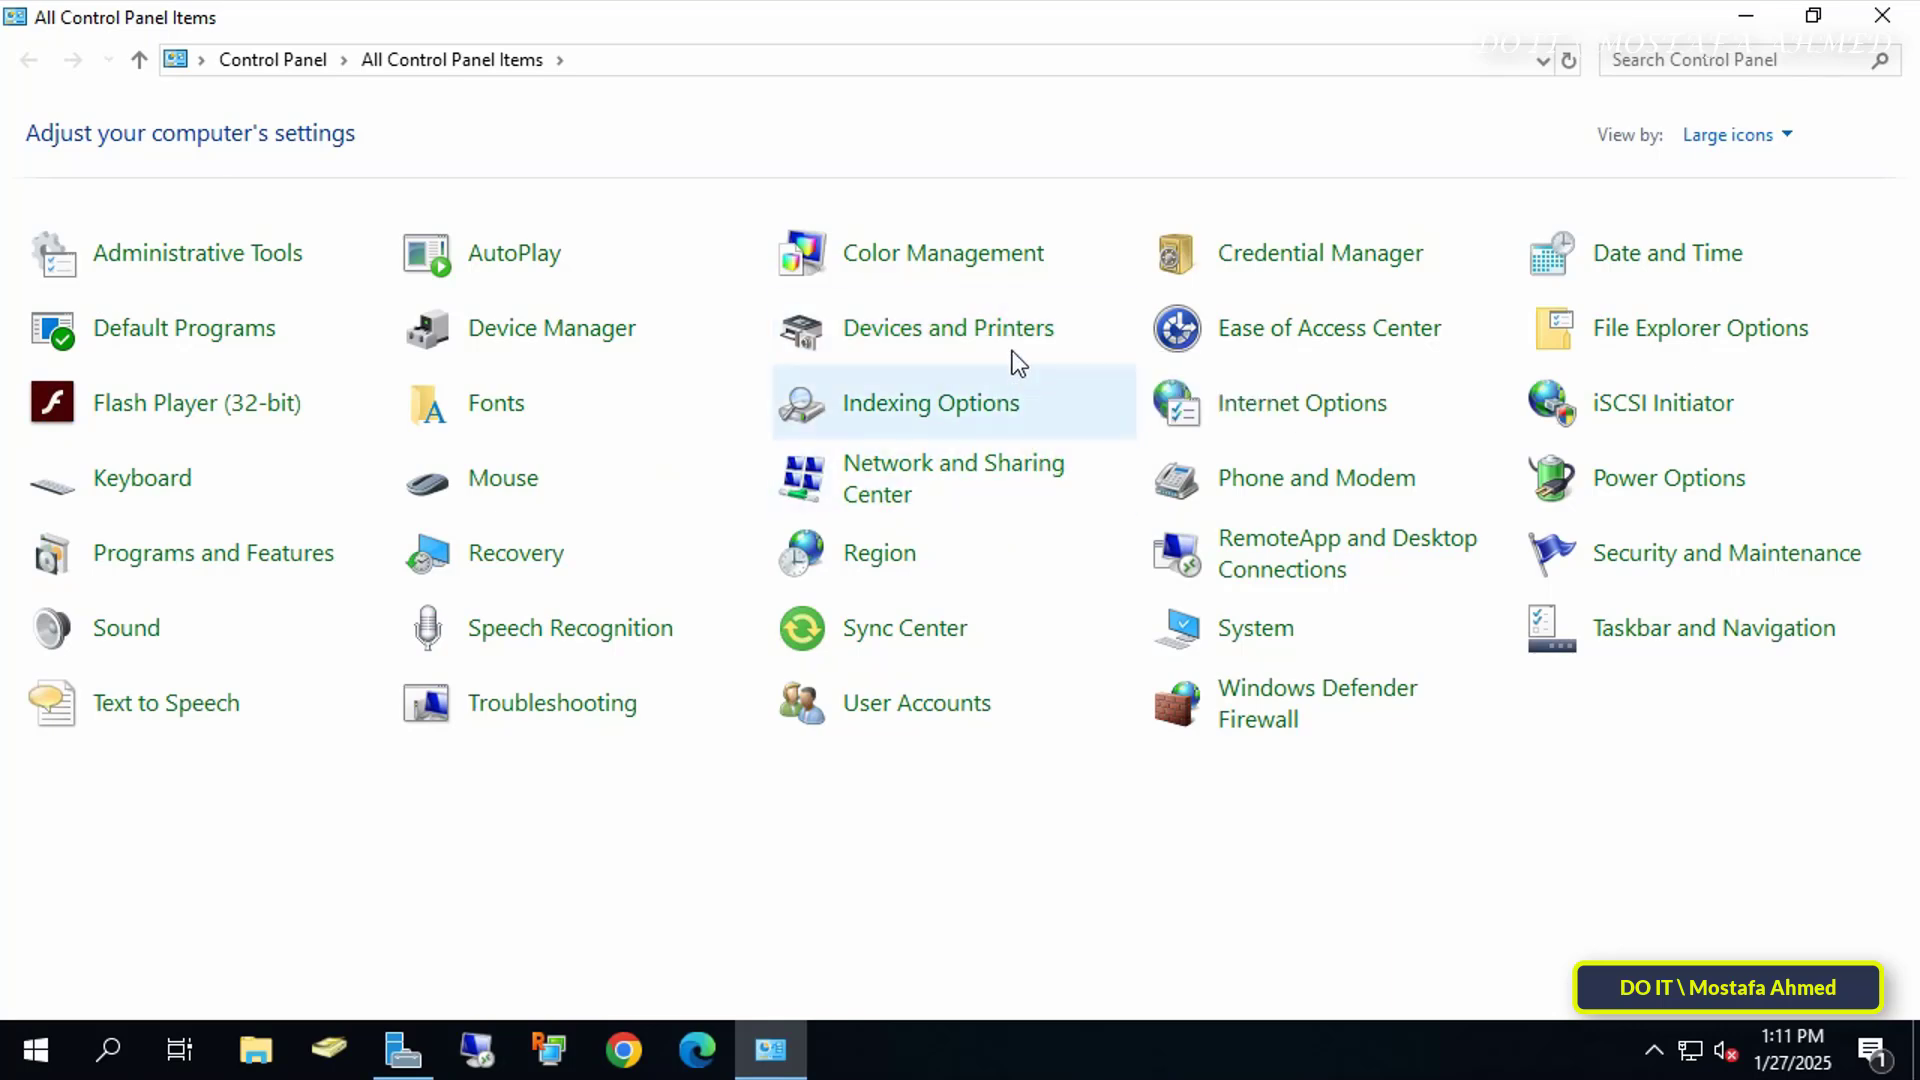
click(1010, 355)
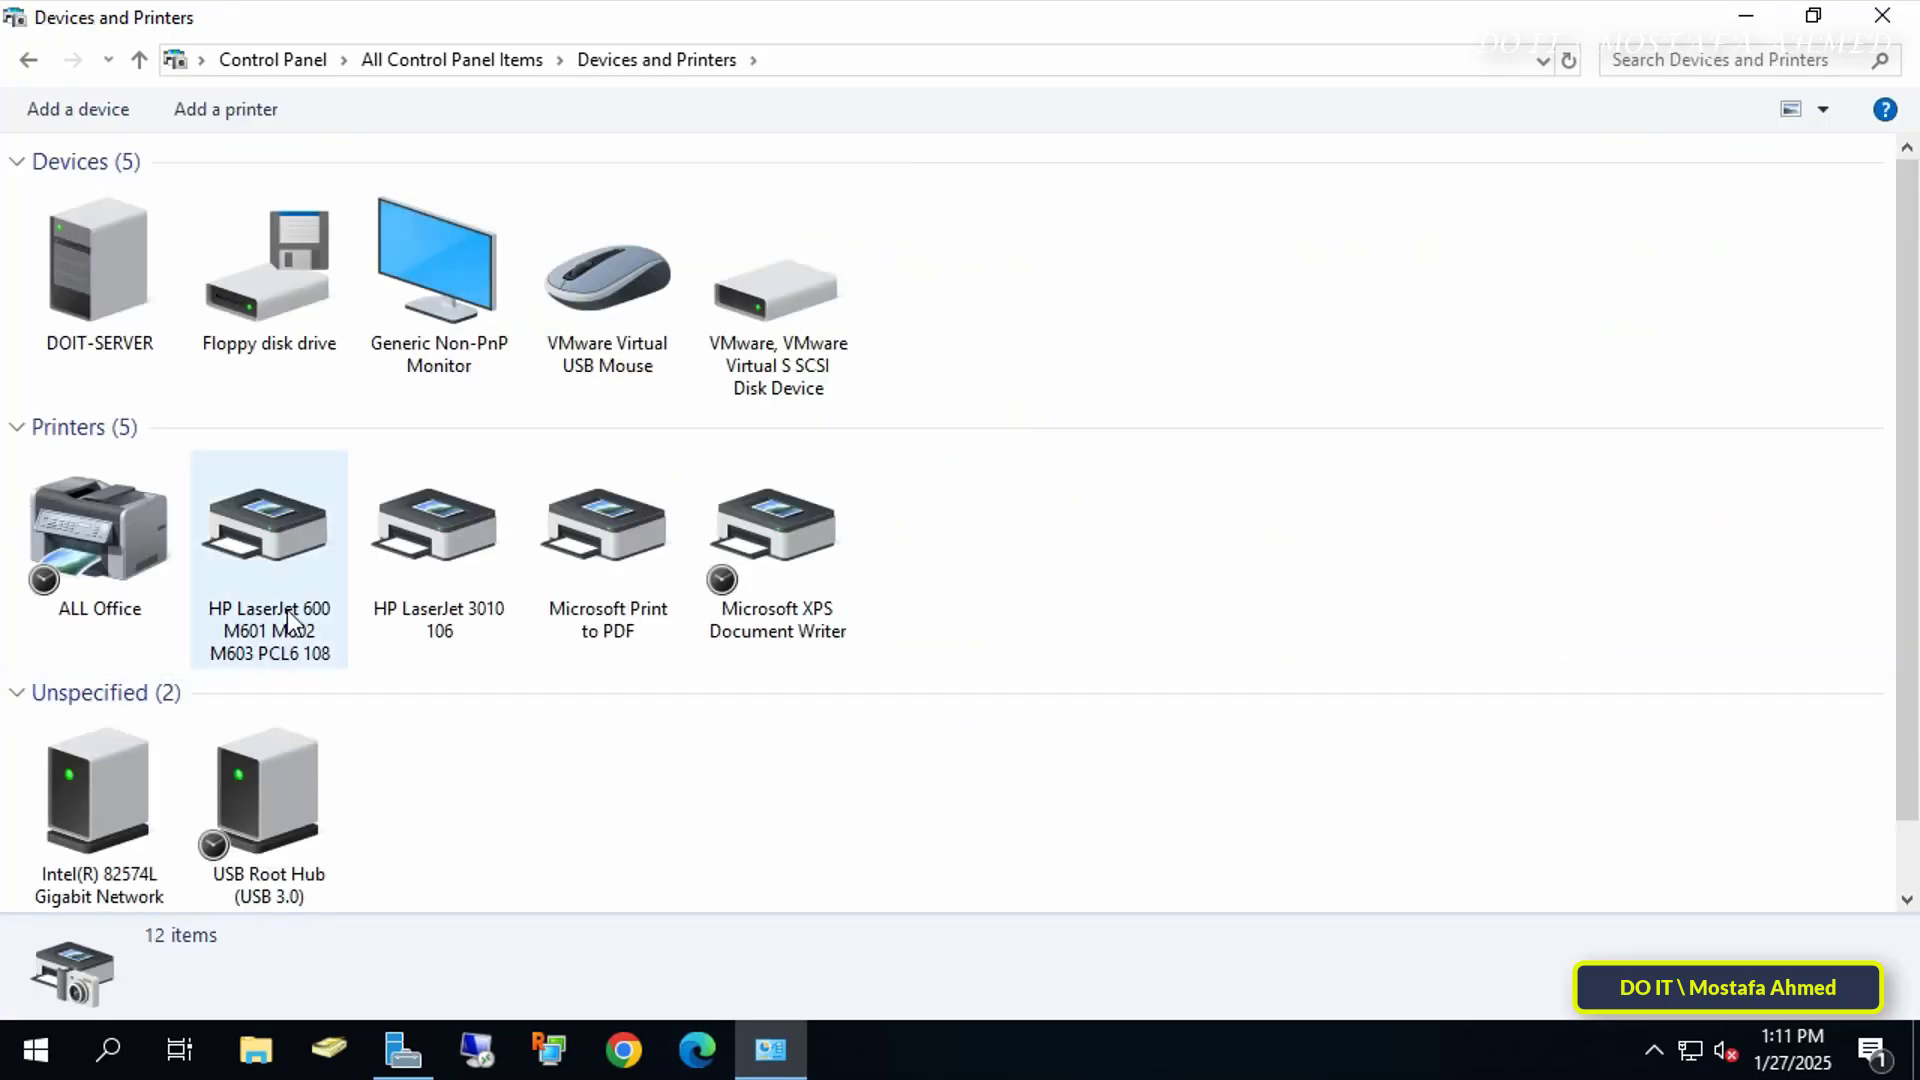
click(122, 560)
click(274, 566)
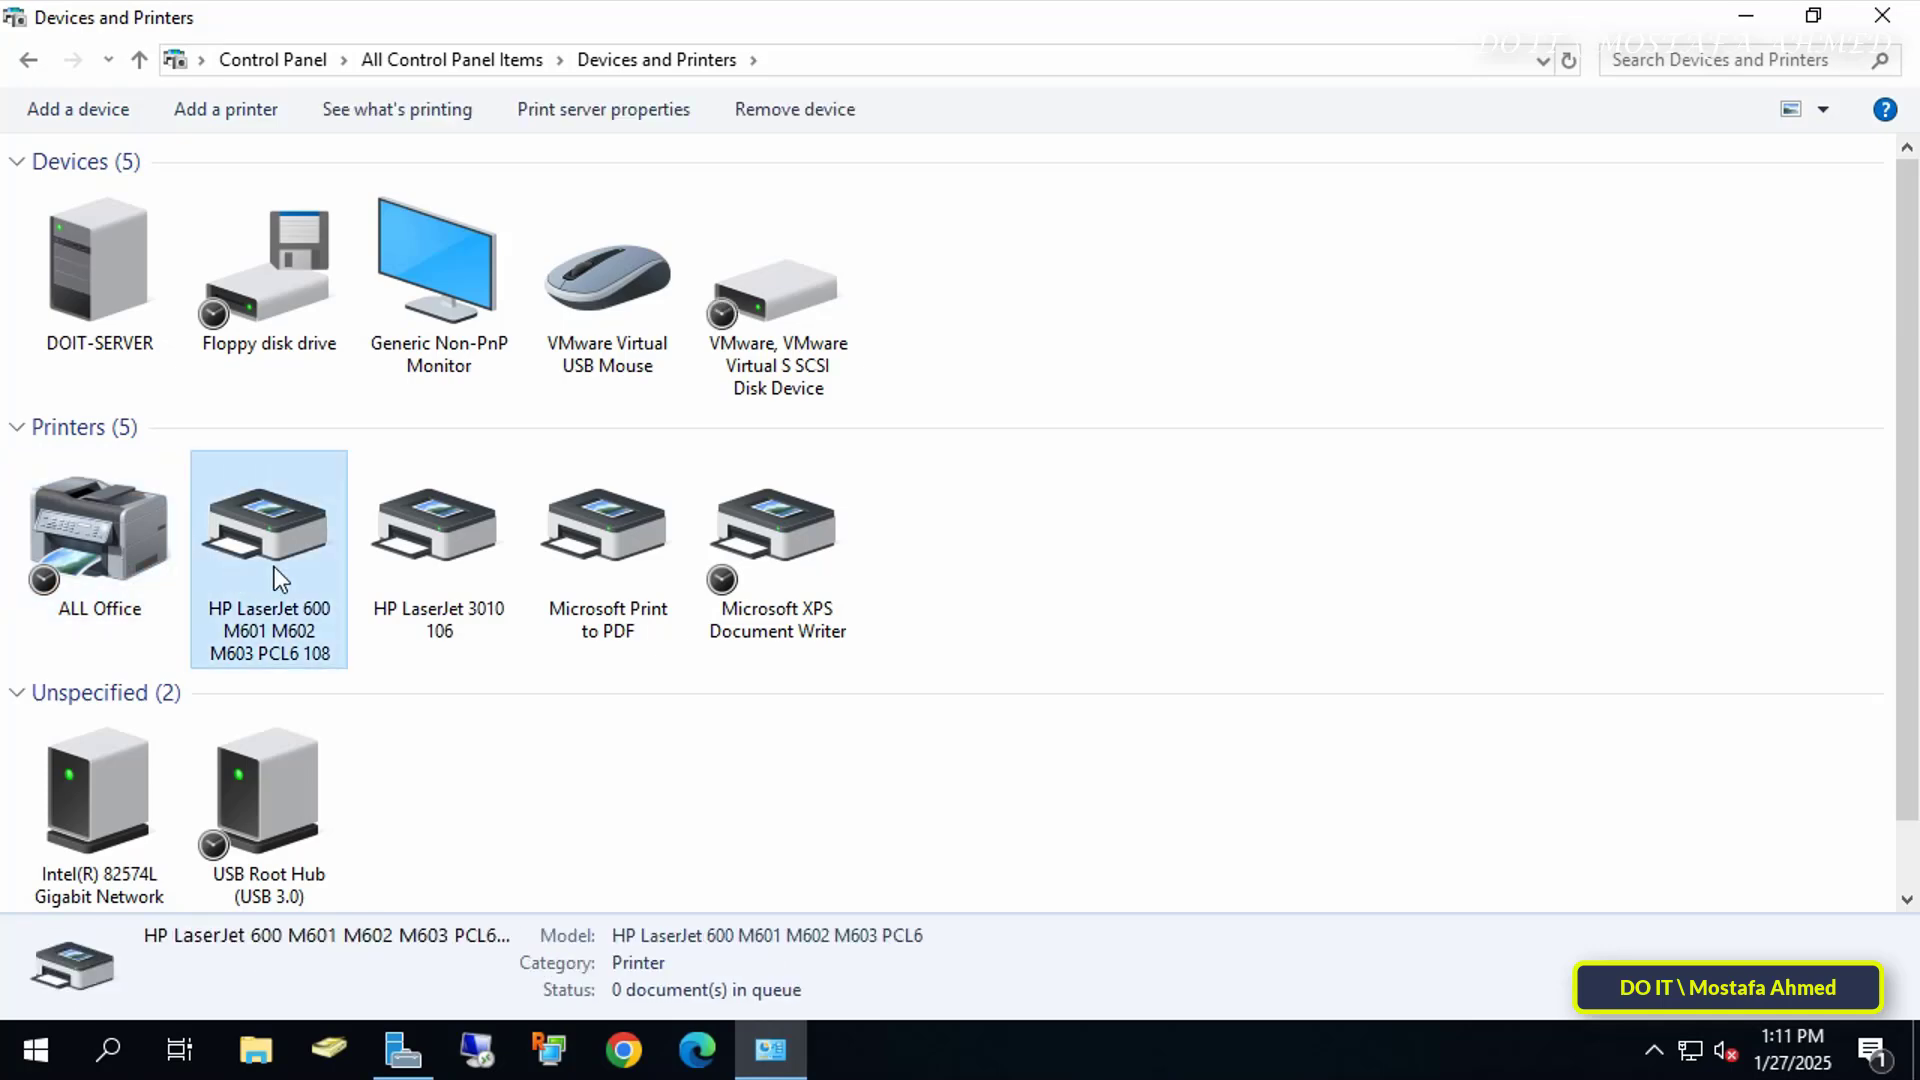
click(426, 556)
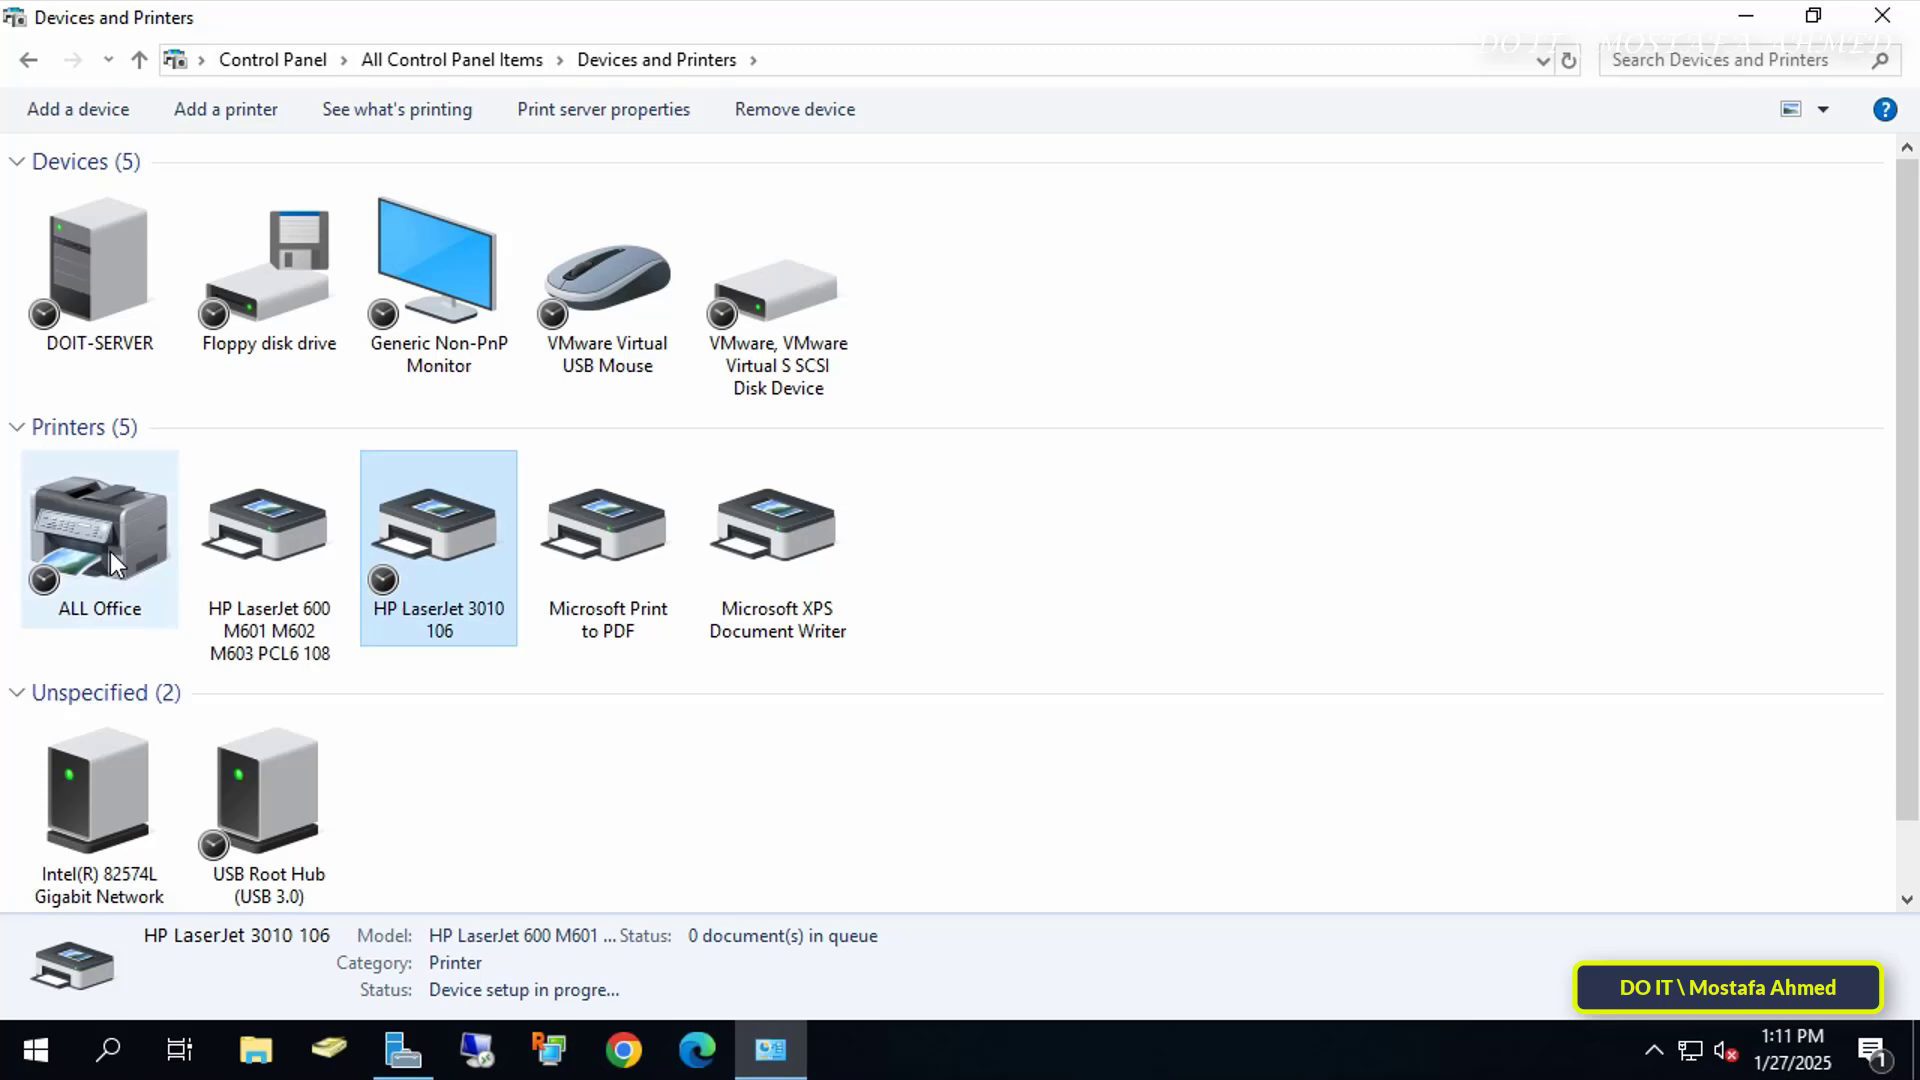
Step: Review ALL Office's Sharing and Ports settings (shared as 'ALL Office', port 192.168.1.100_1) without changes
click(88, 536)
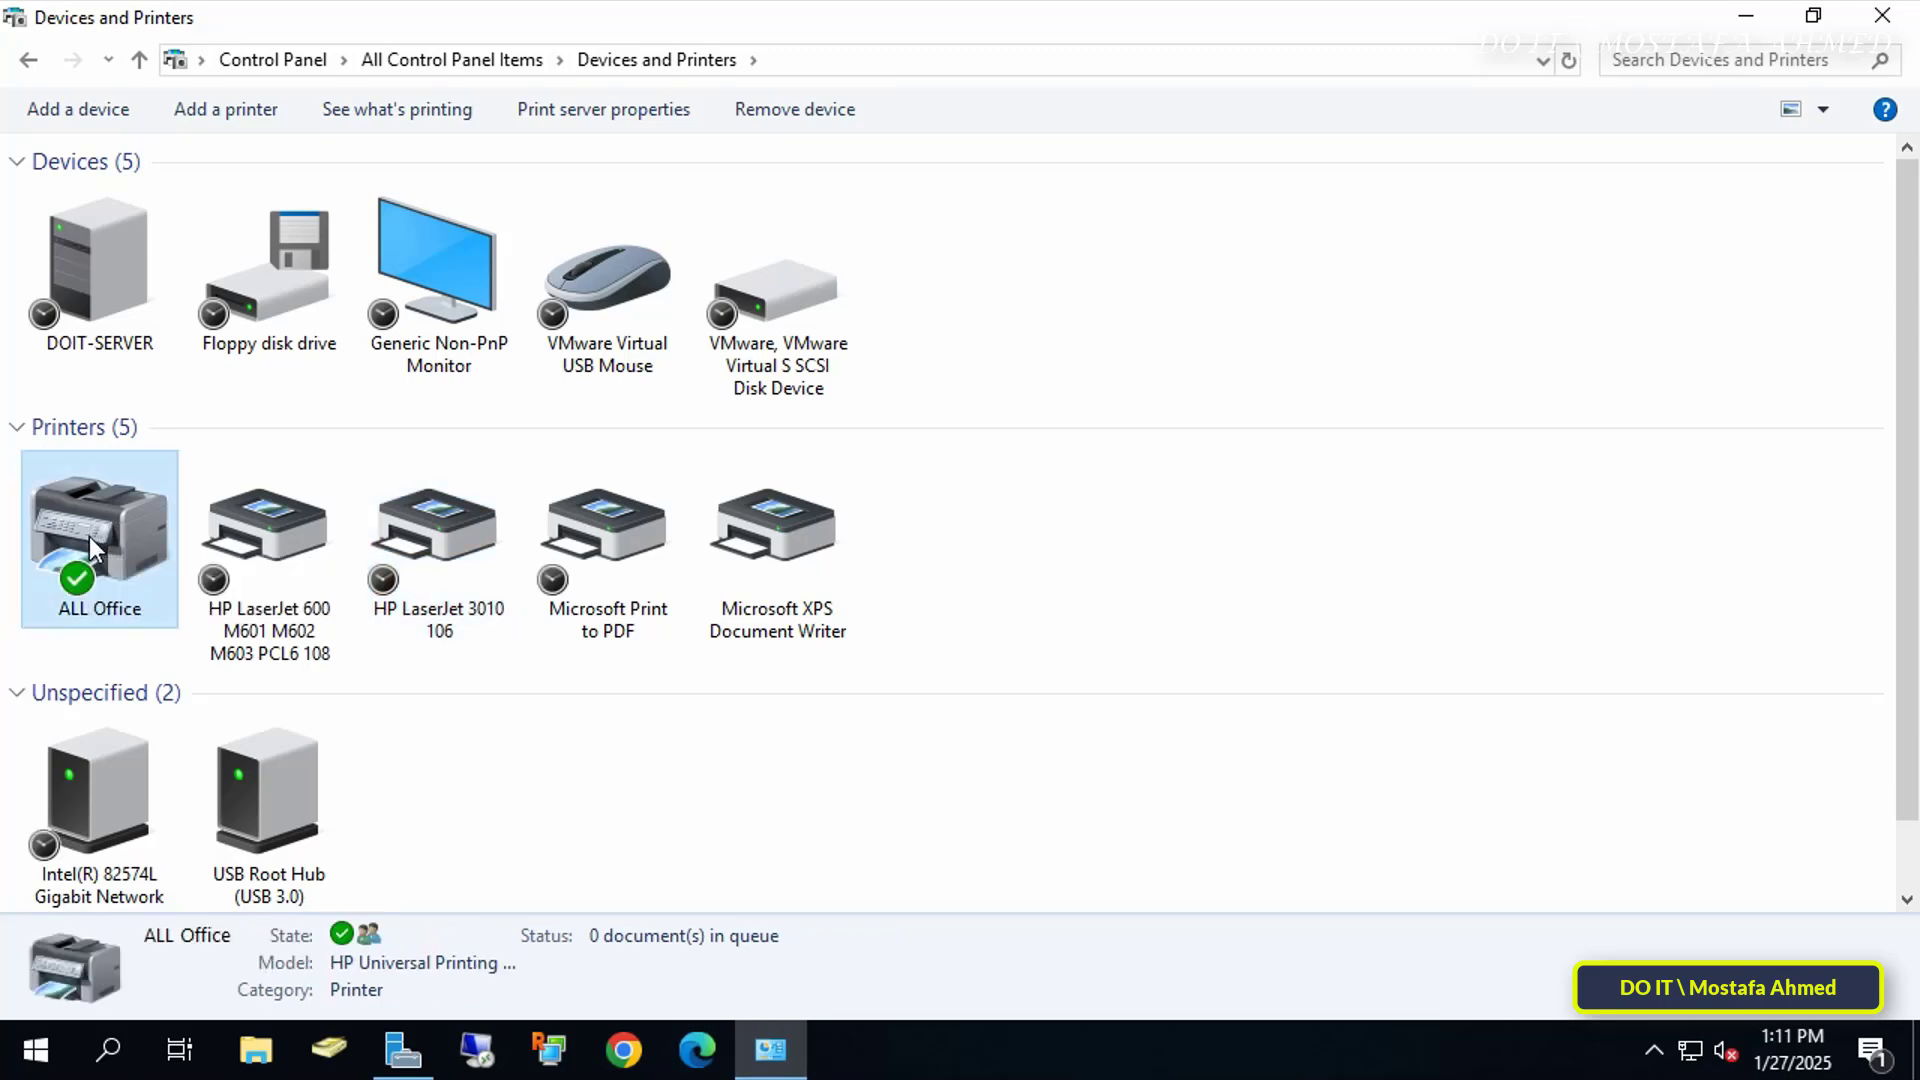
right_click(92, 536)
click(220, 740)
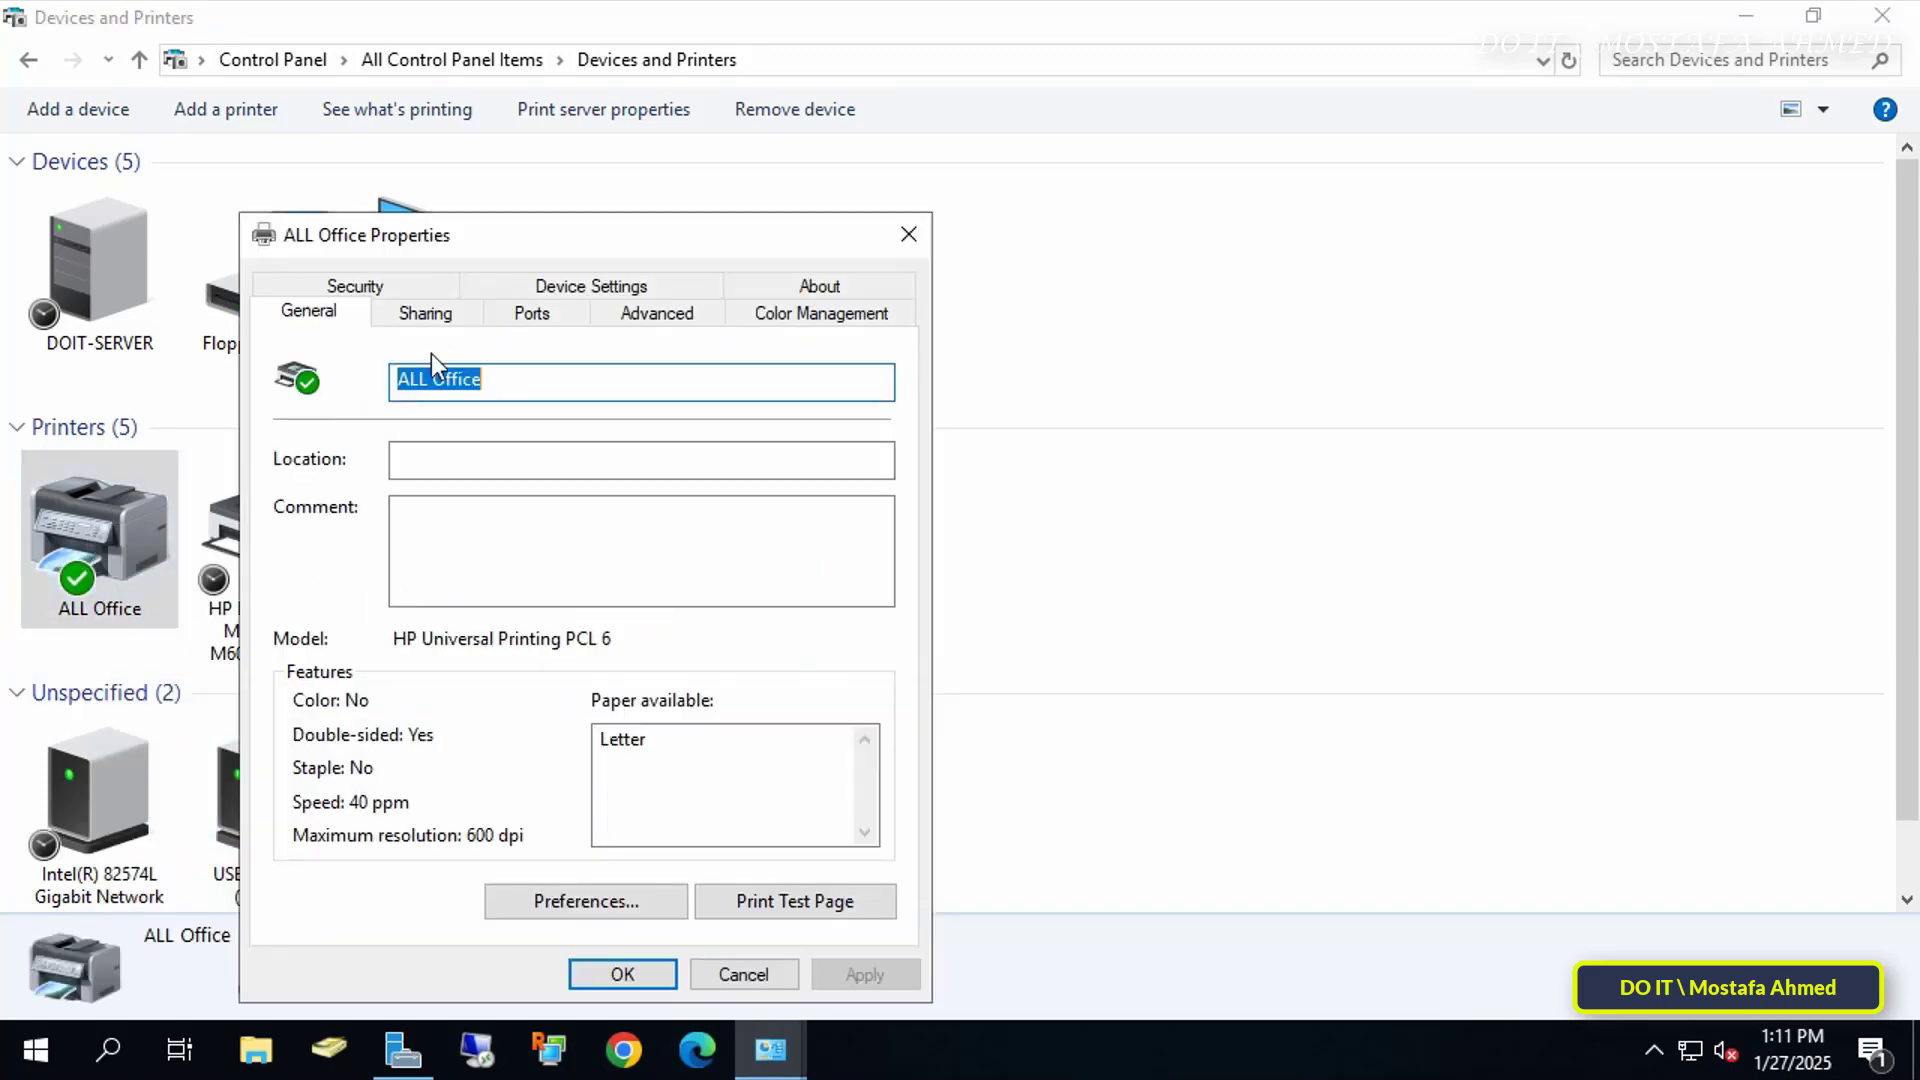
click(450, 311)
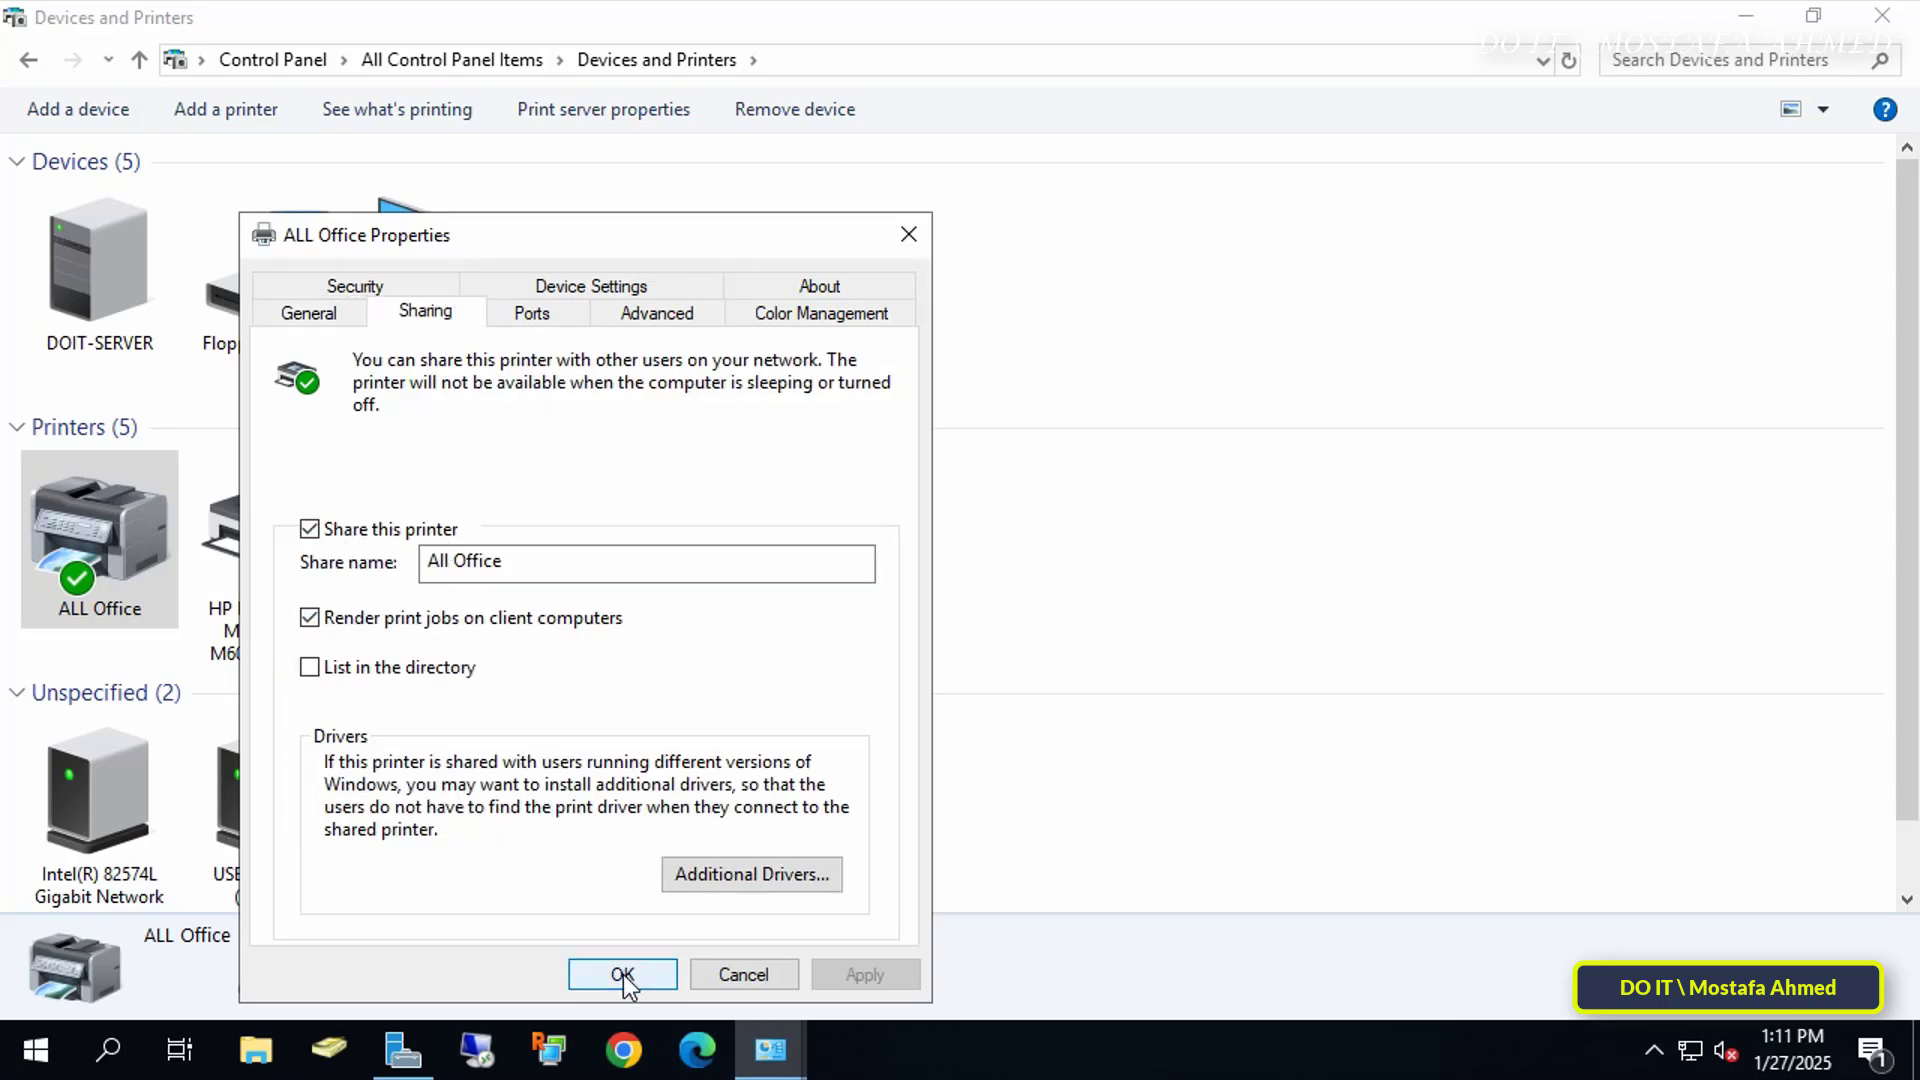
click(542, 320)
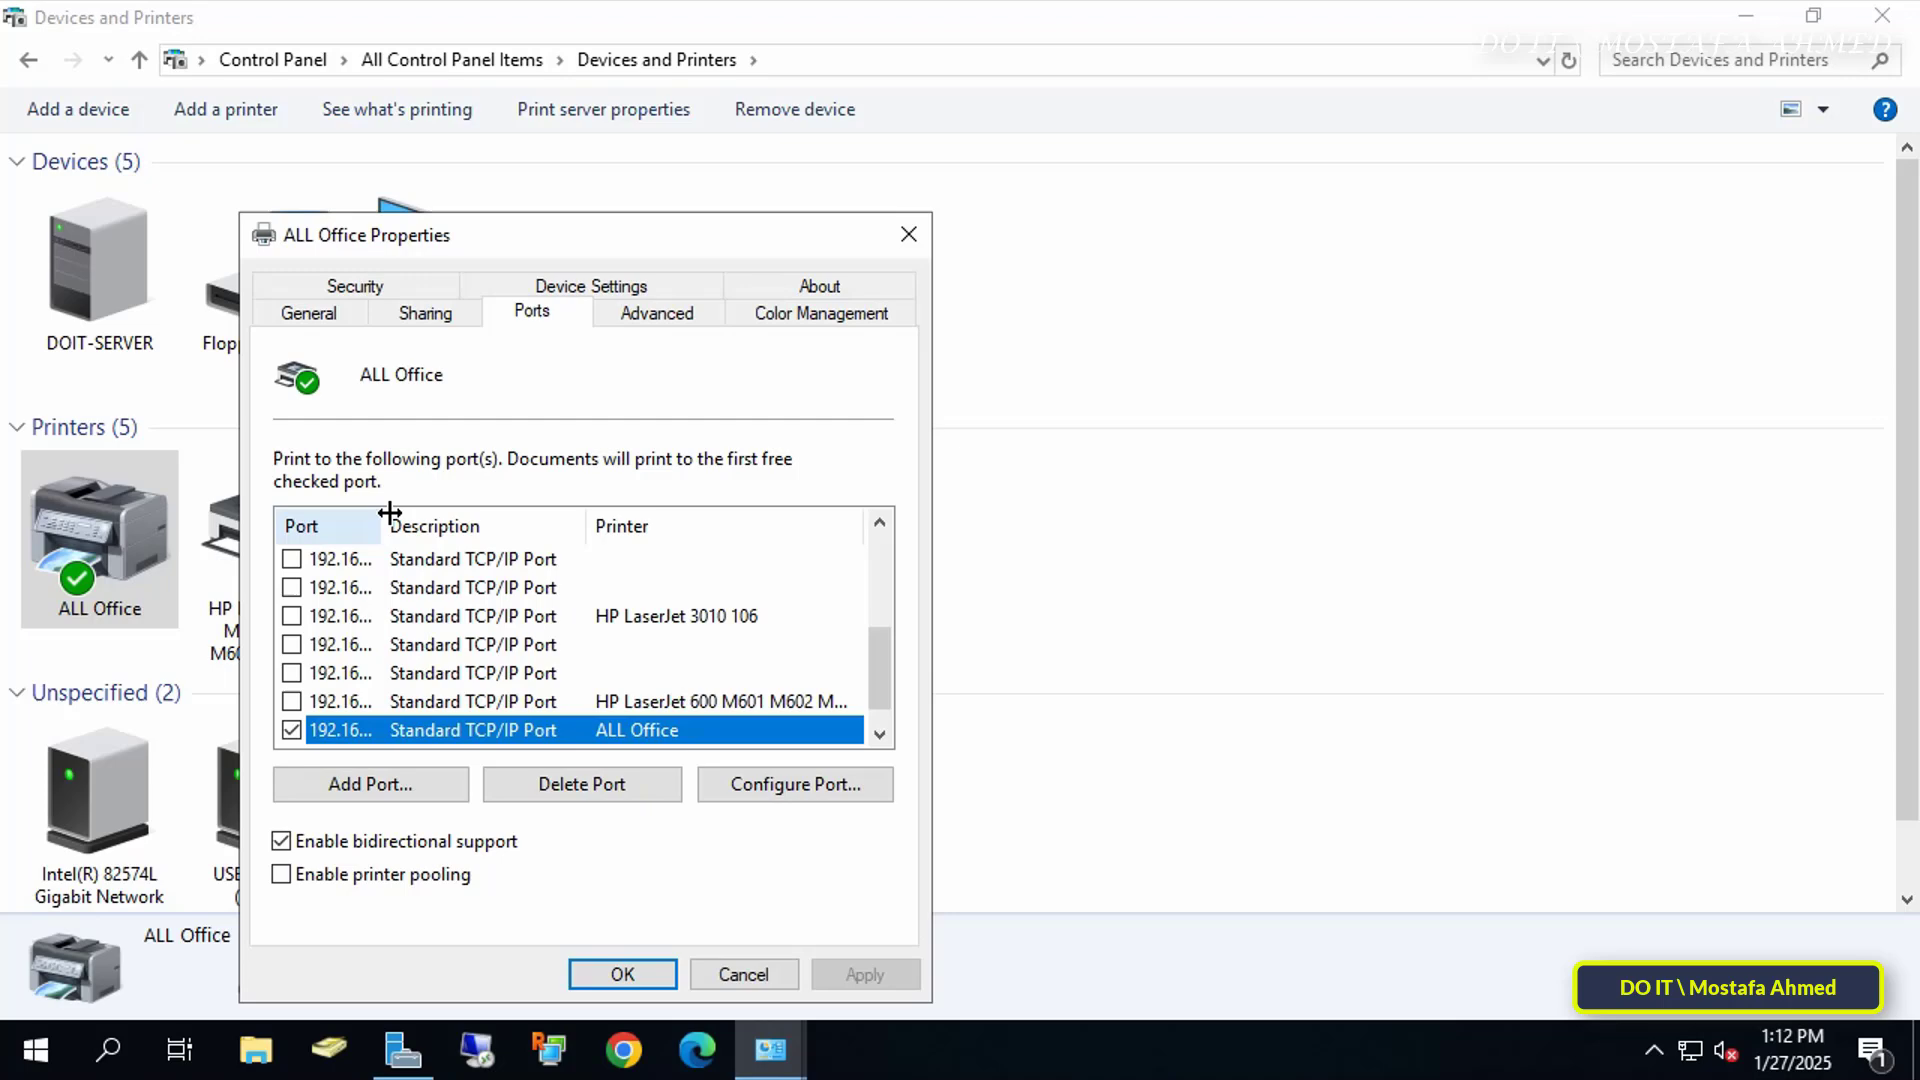
drag(390, 513, 461, 516)
scroll(400, 670, down, 1)
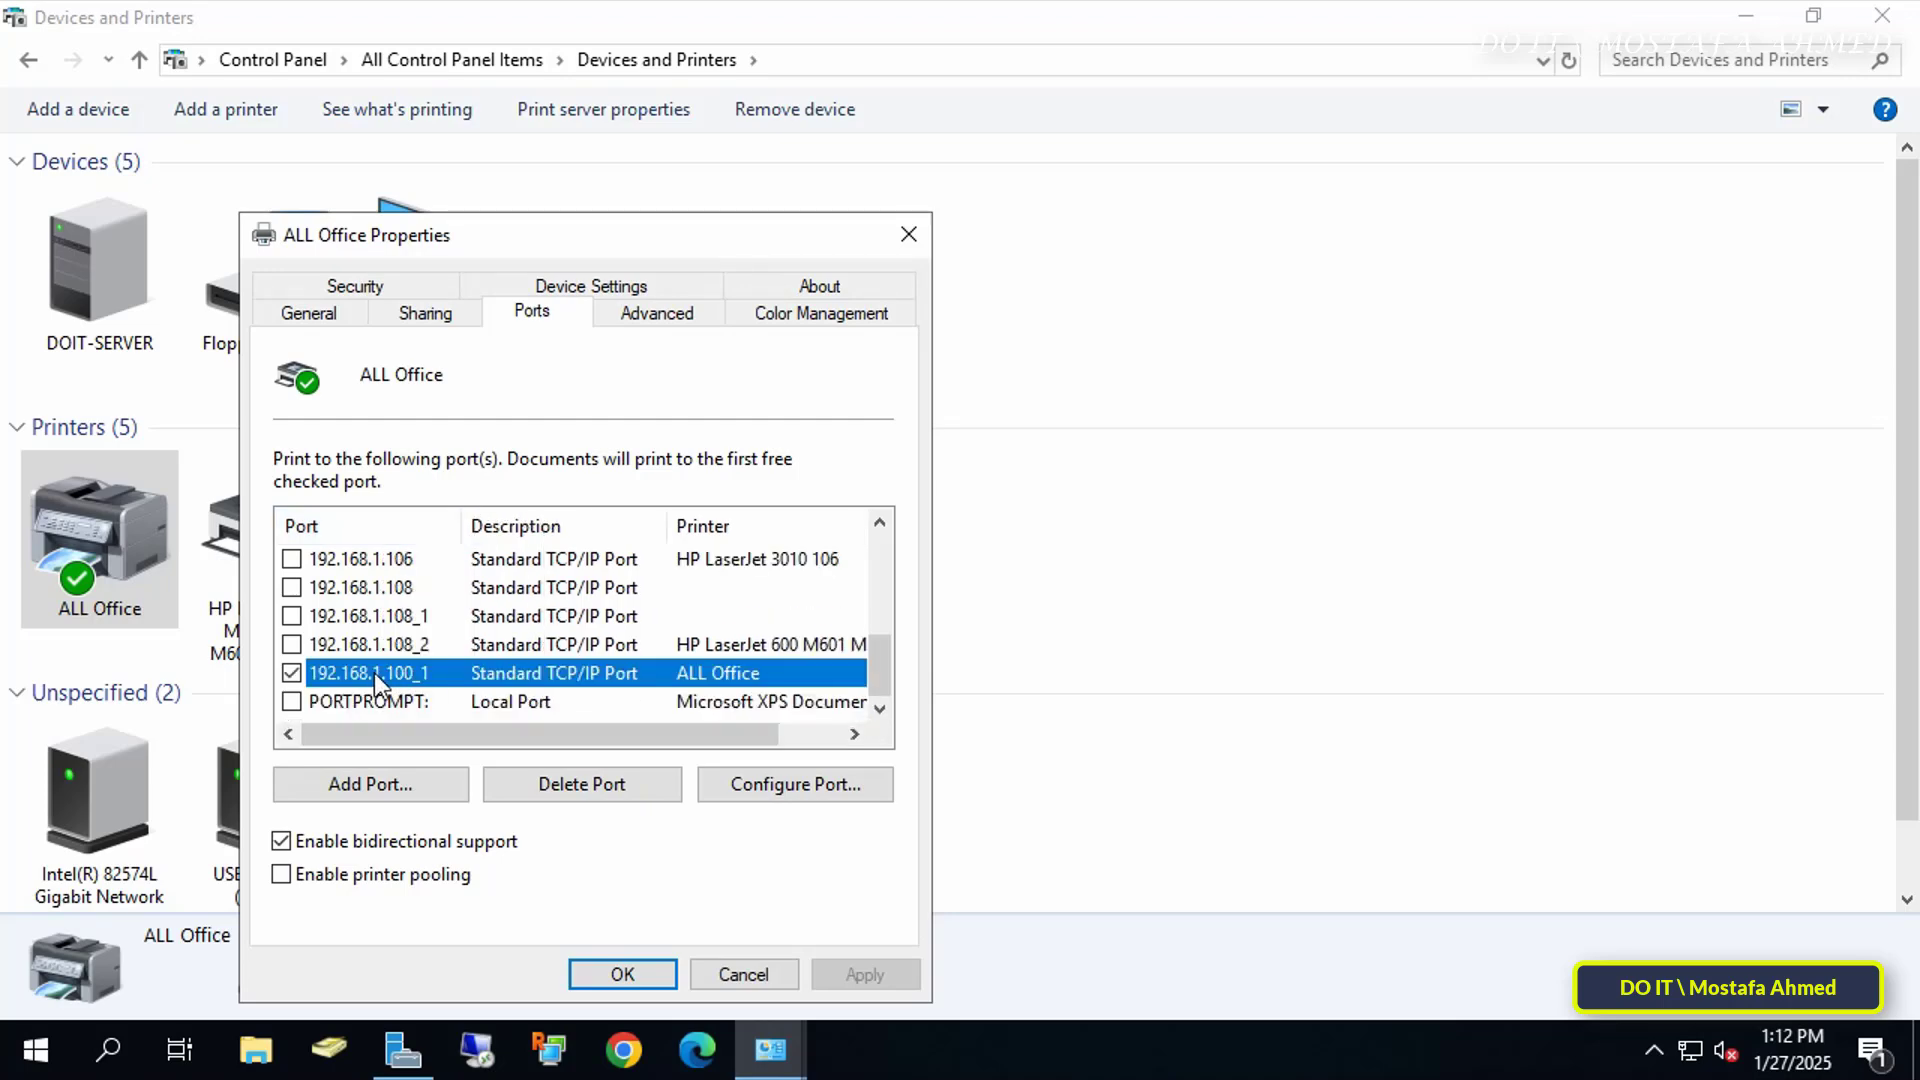
click(636, 984)
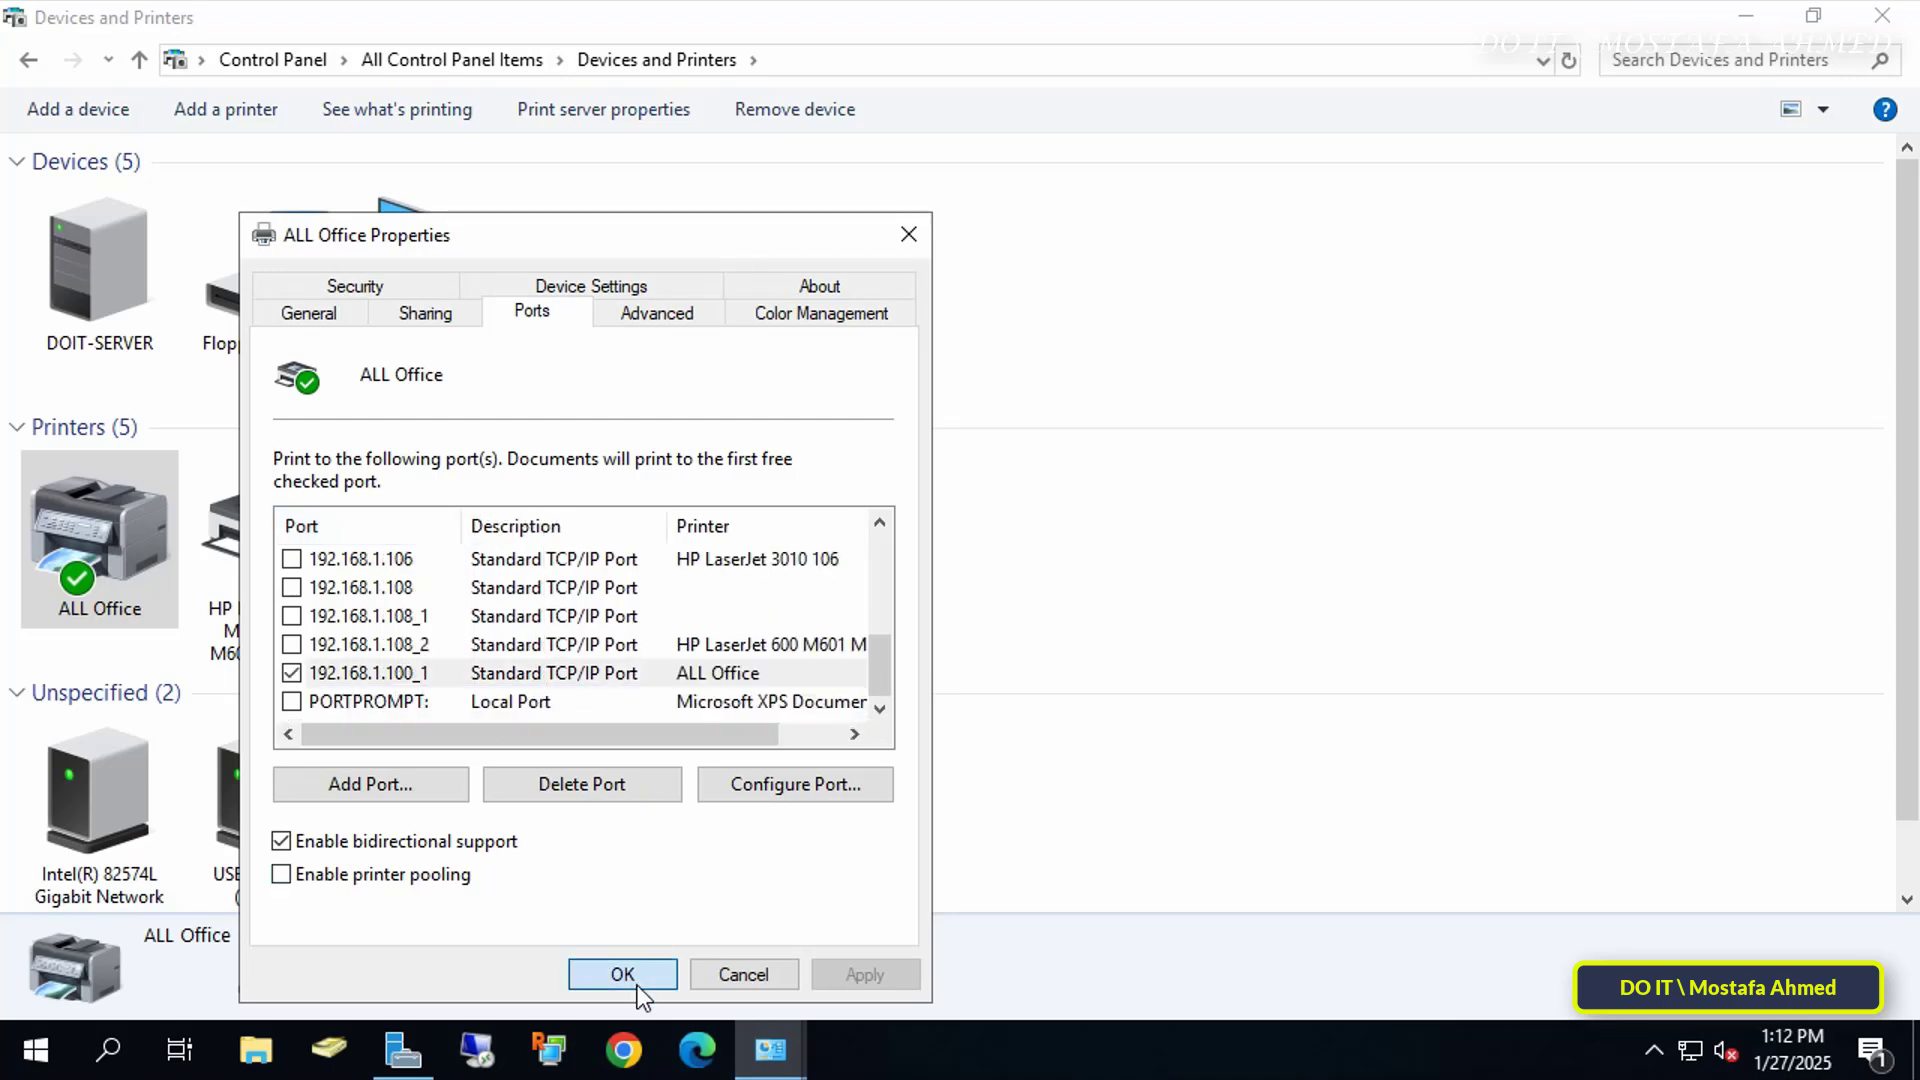
click(272, 566)
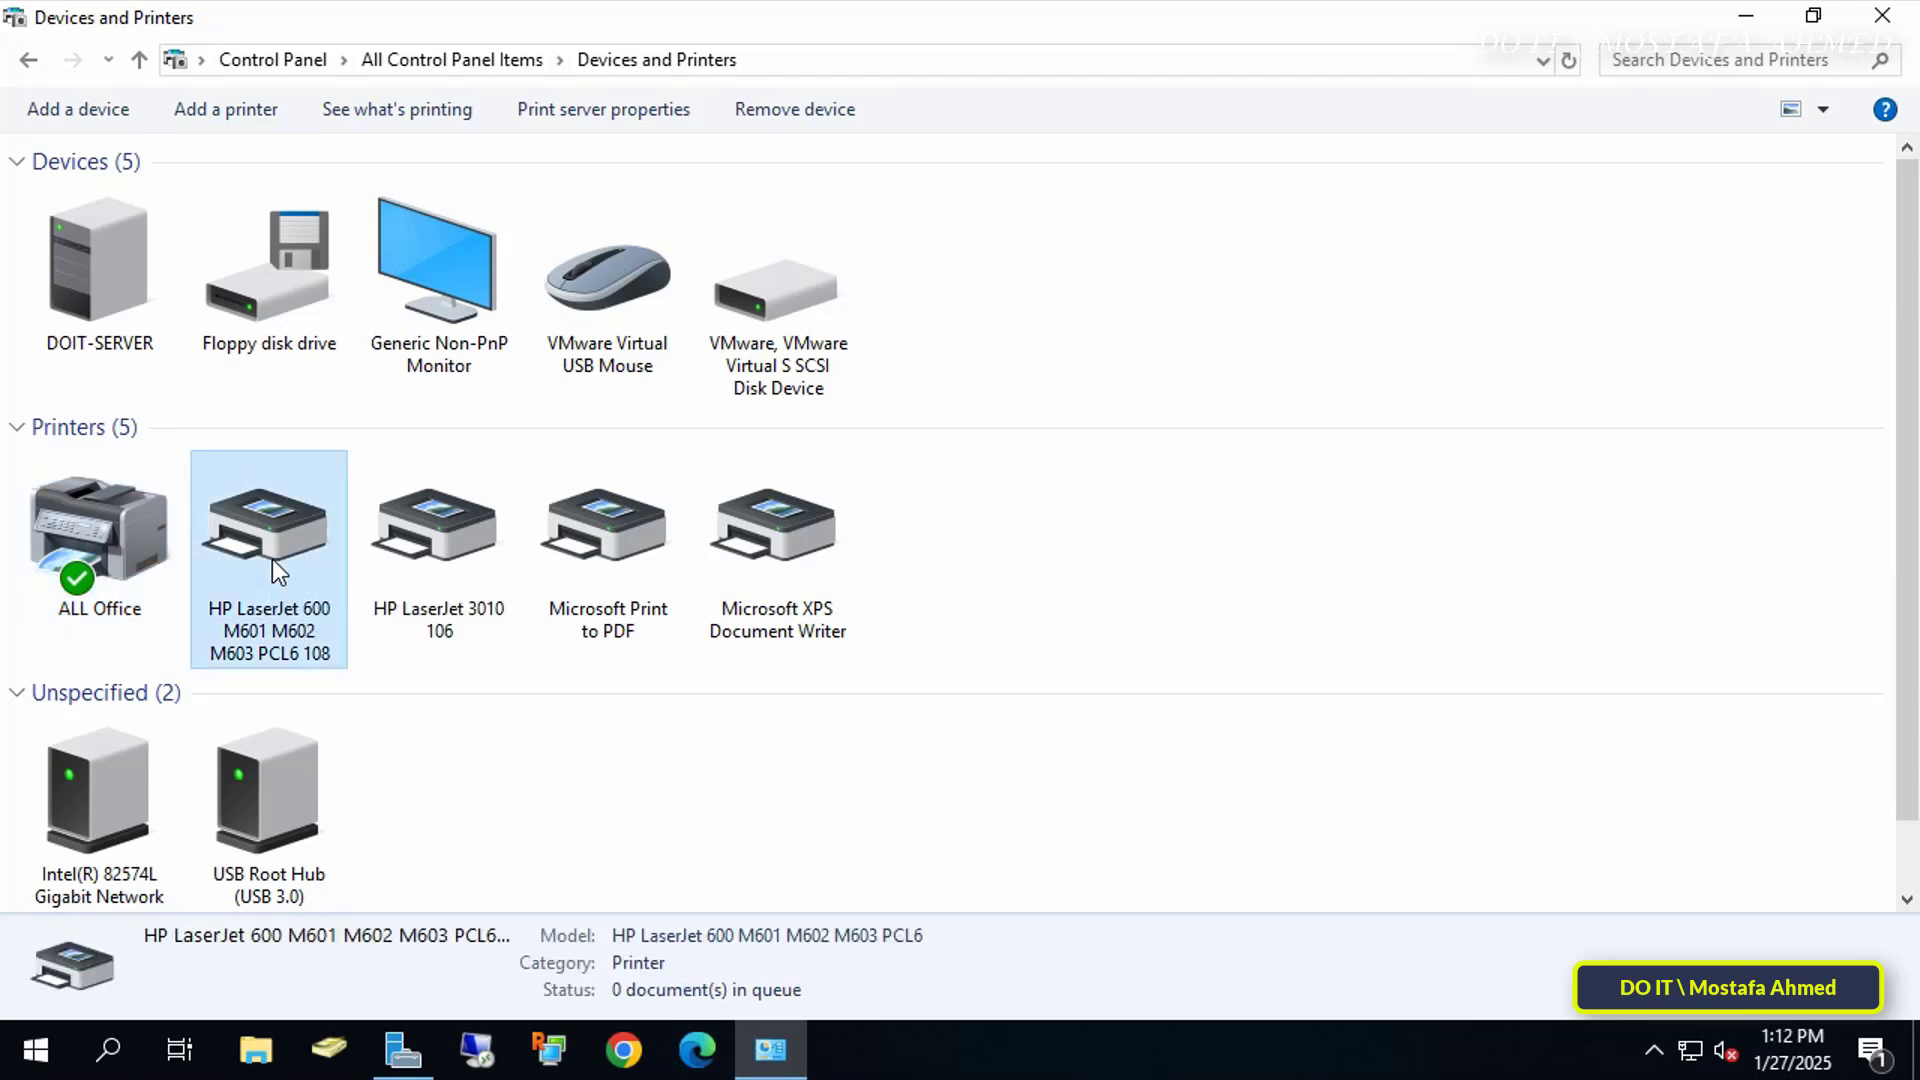
right_click(272, 546)
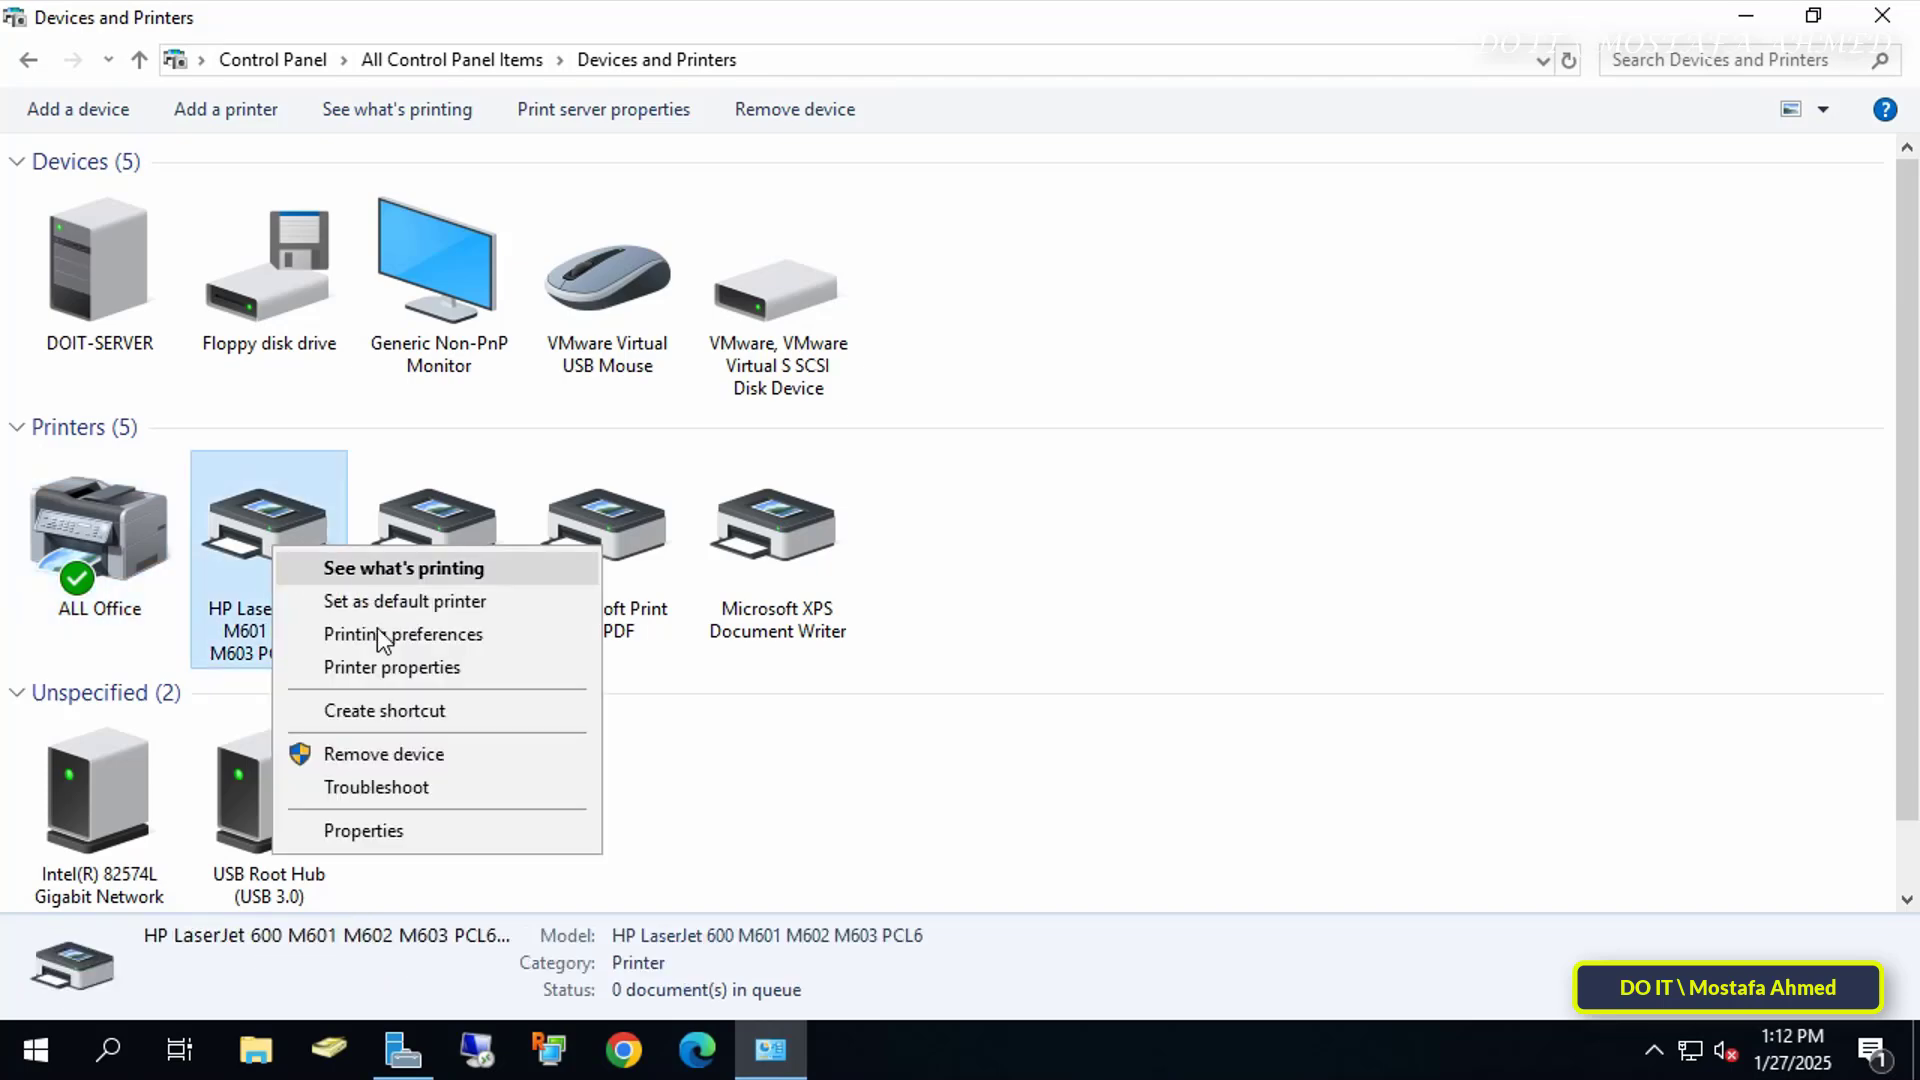
click(380, 664)
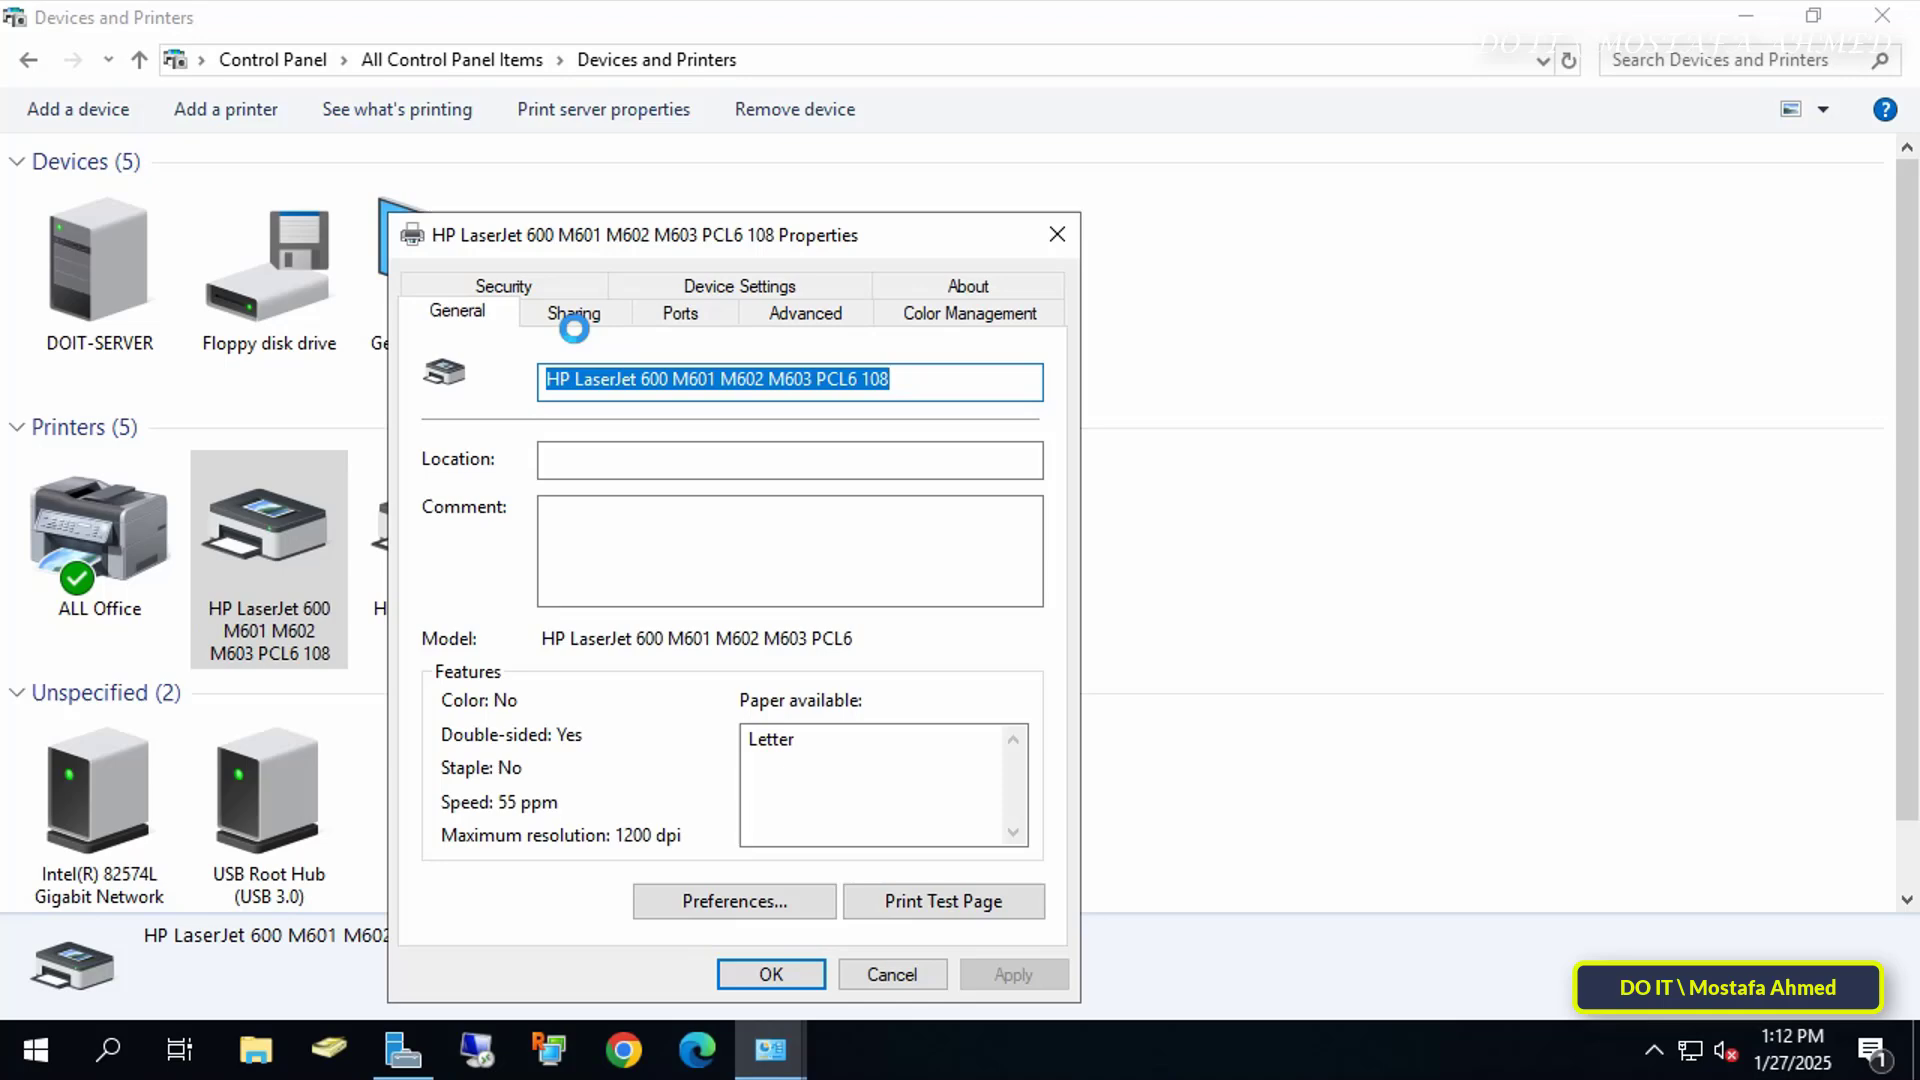
click(575, 313)
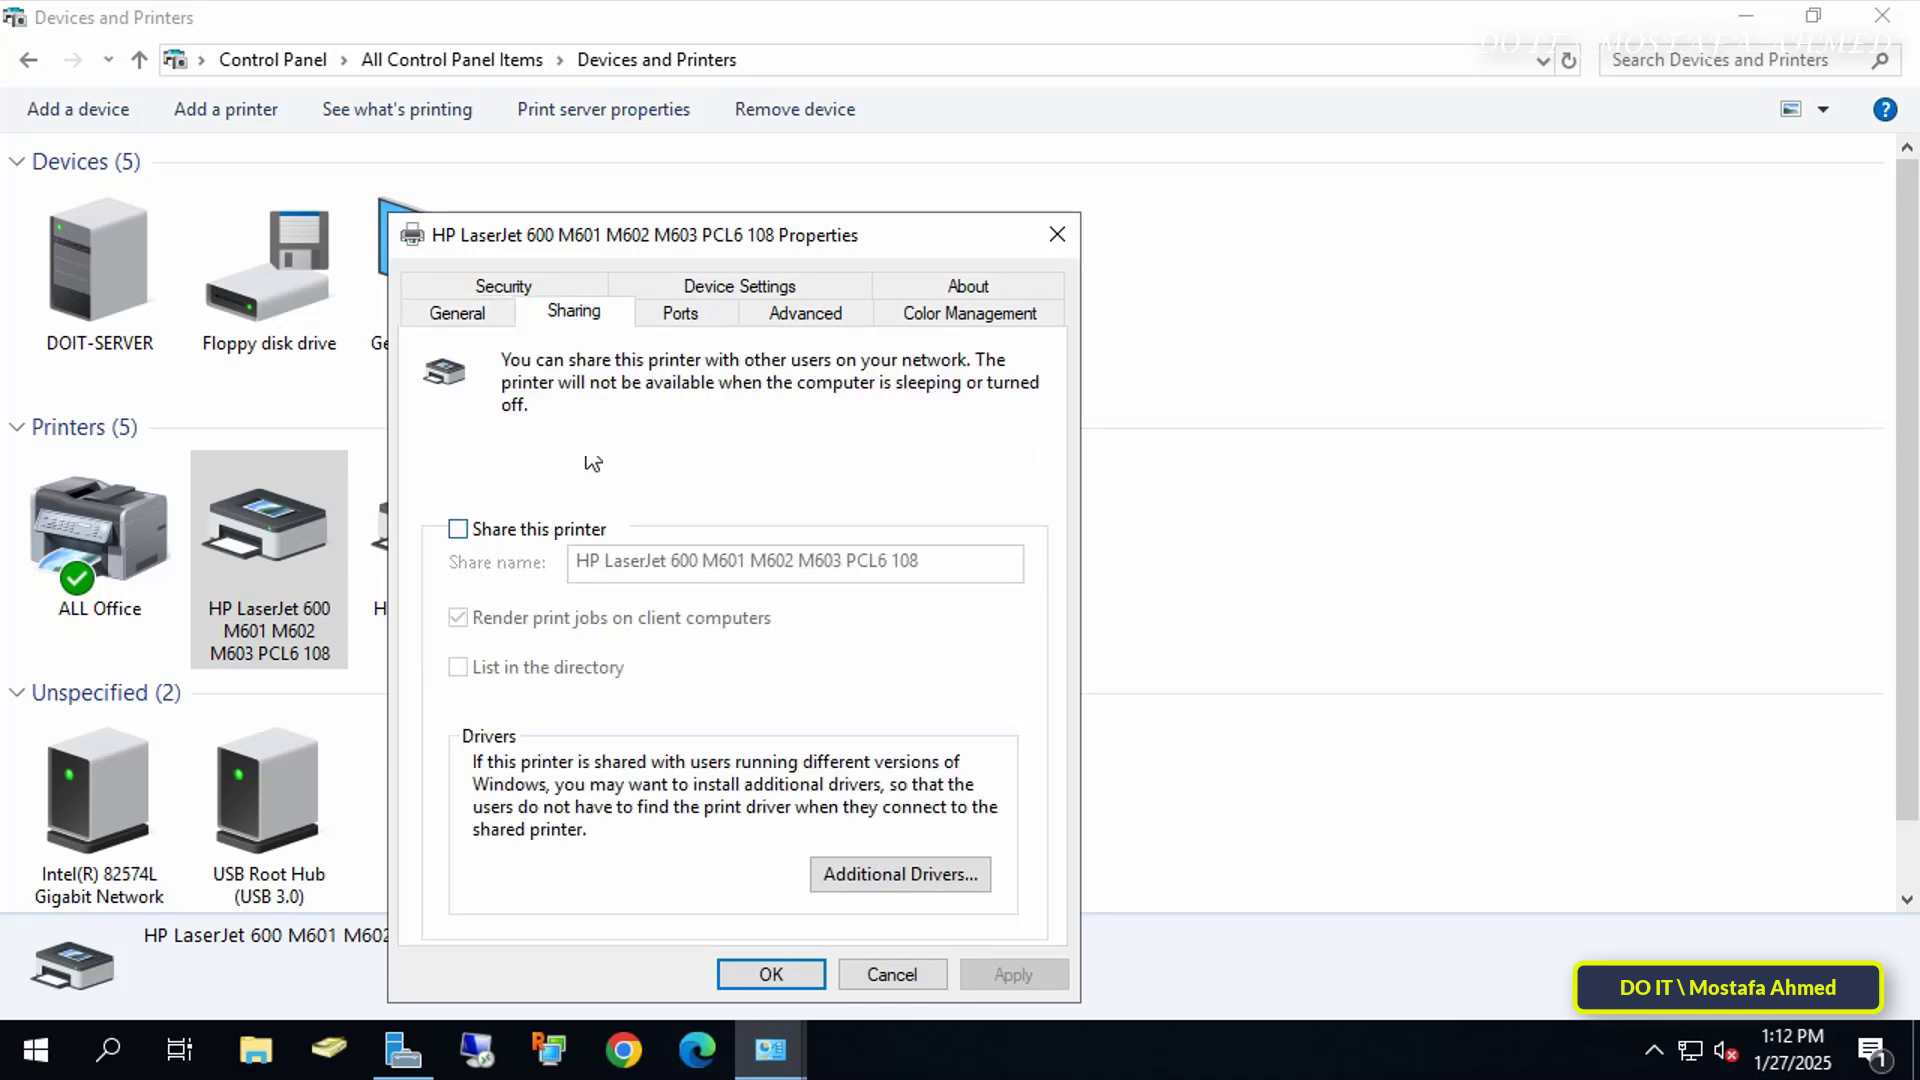
click(675, 315)
scroll(612, 615, down, 1)
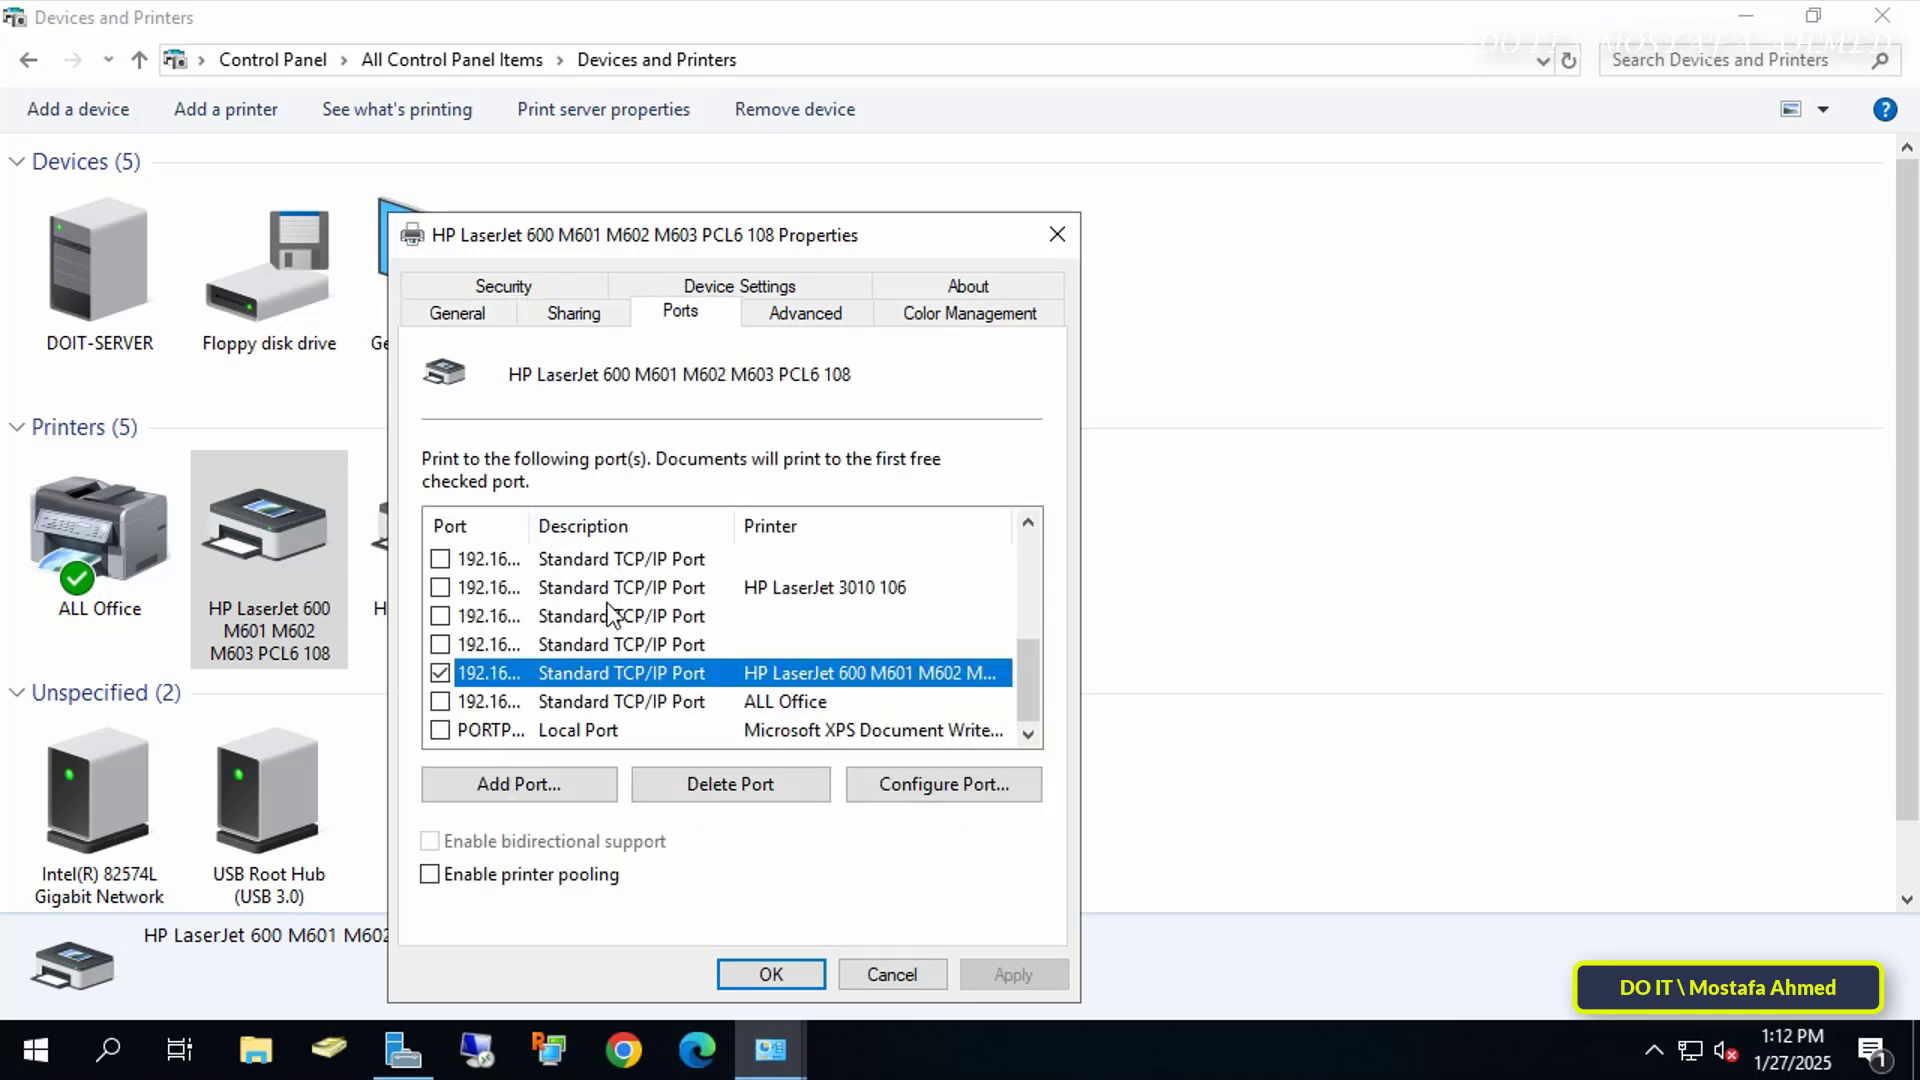
drag(530, 526, 692, 527)
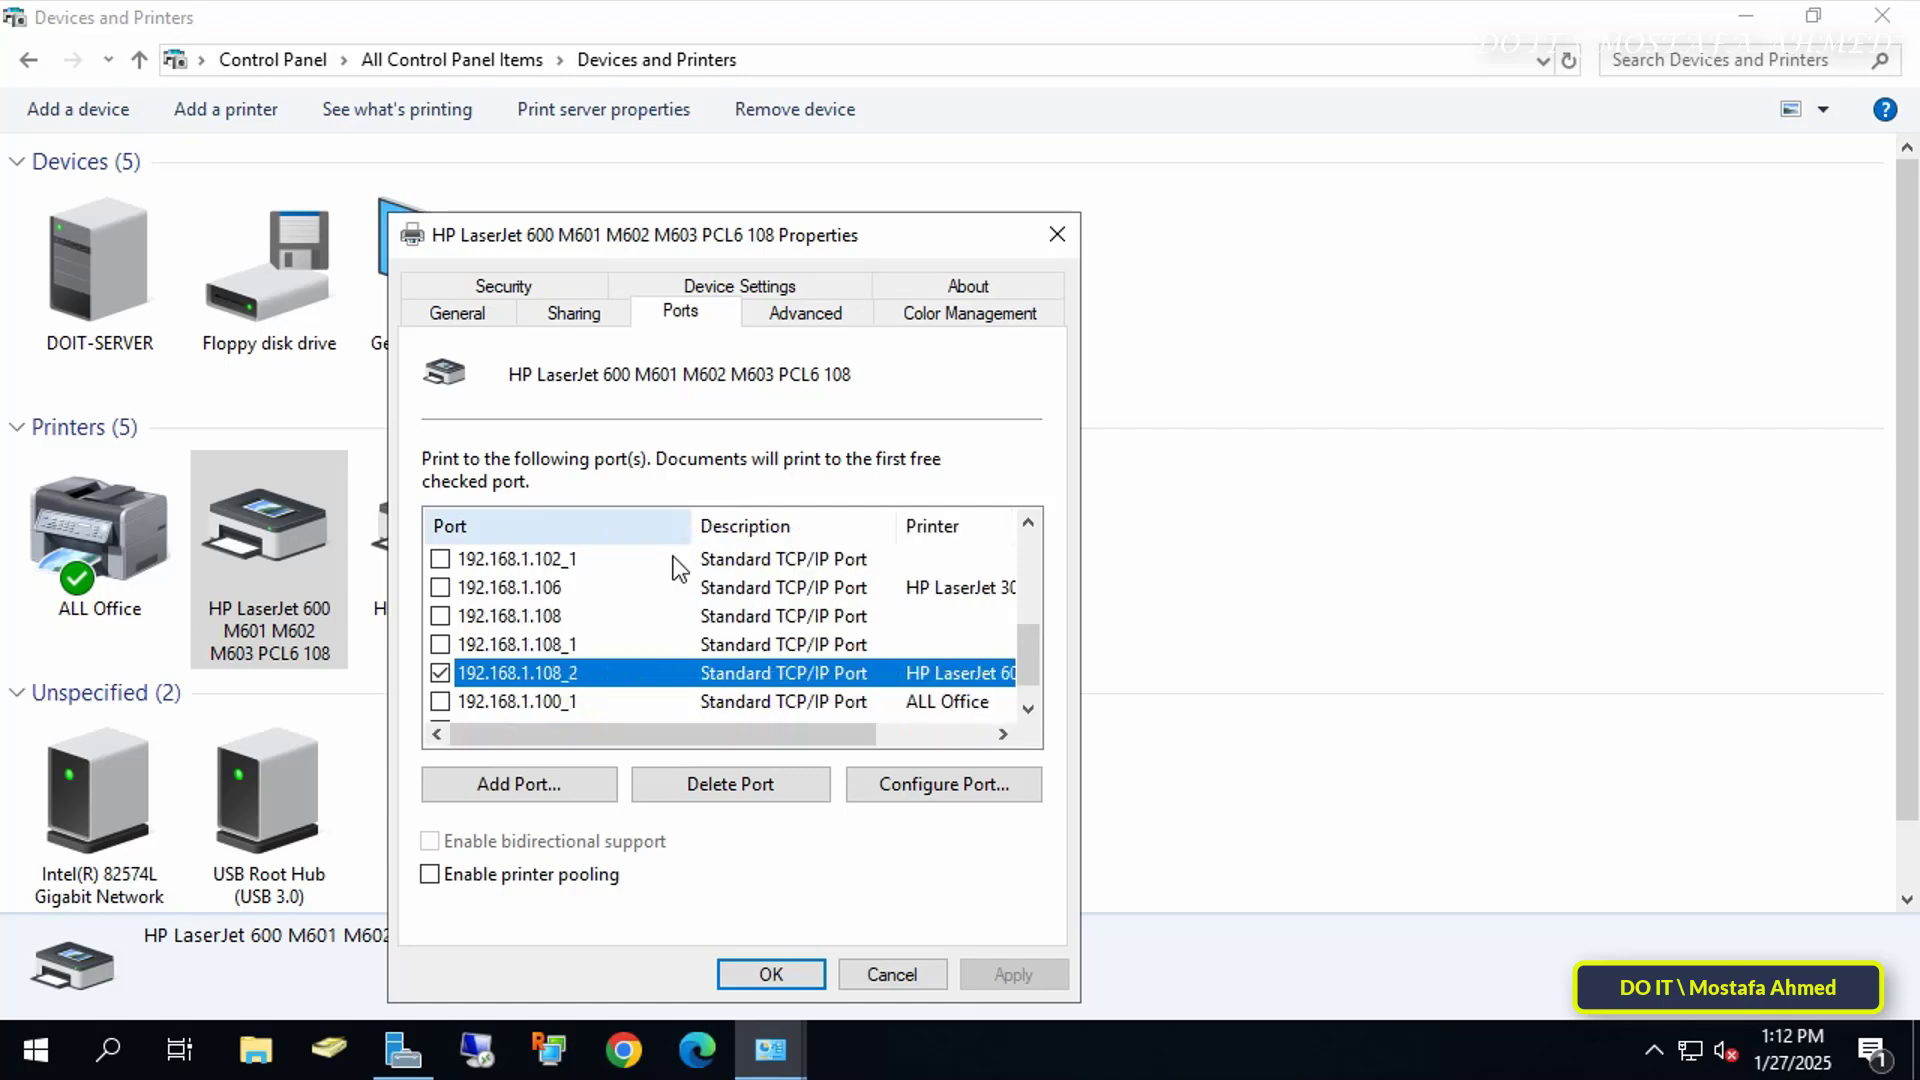
click(764, 974)
click(446, 536)
right_click(448, 534)
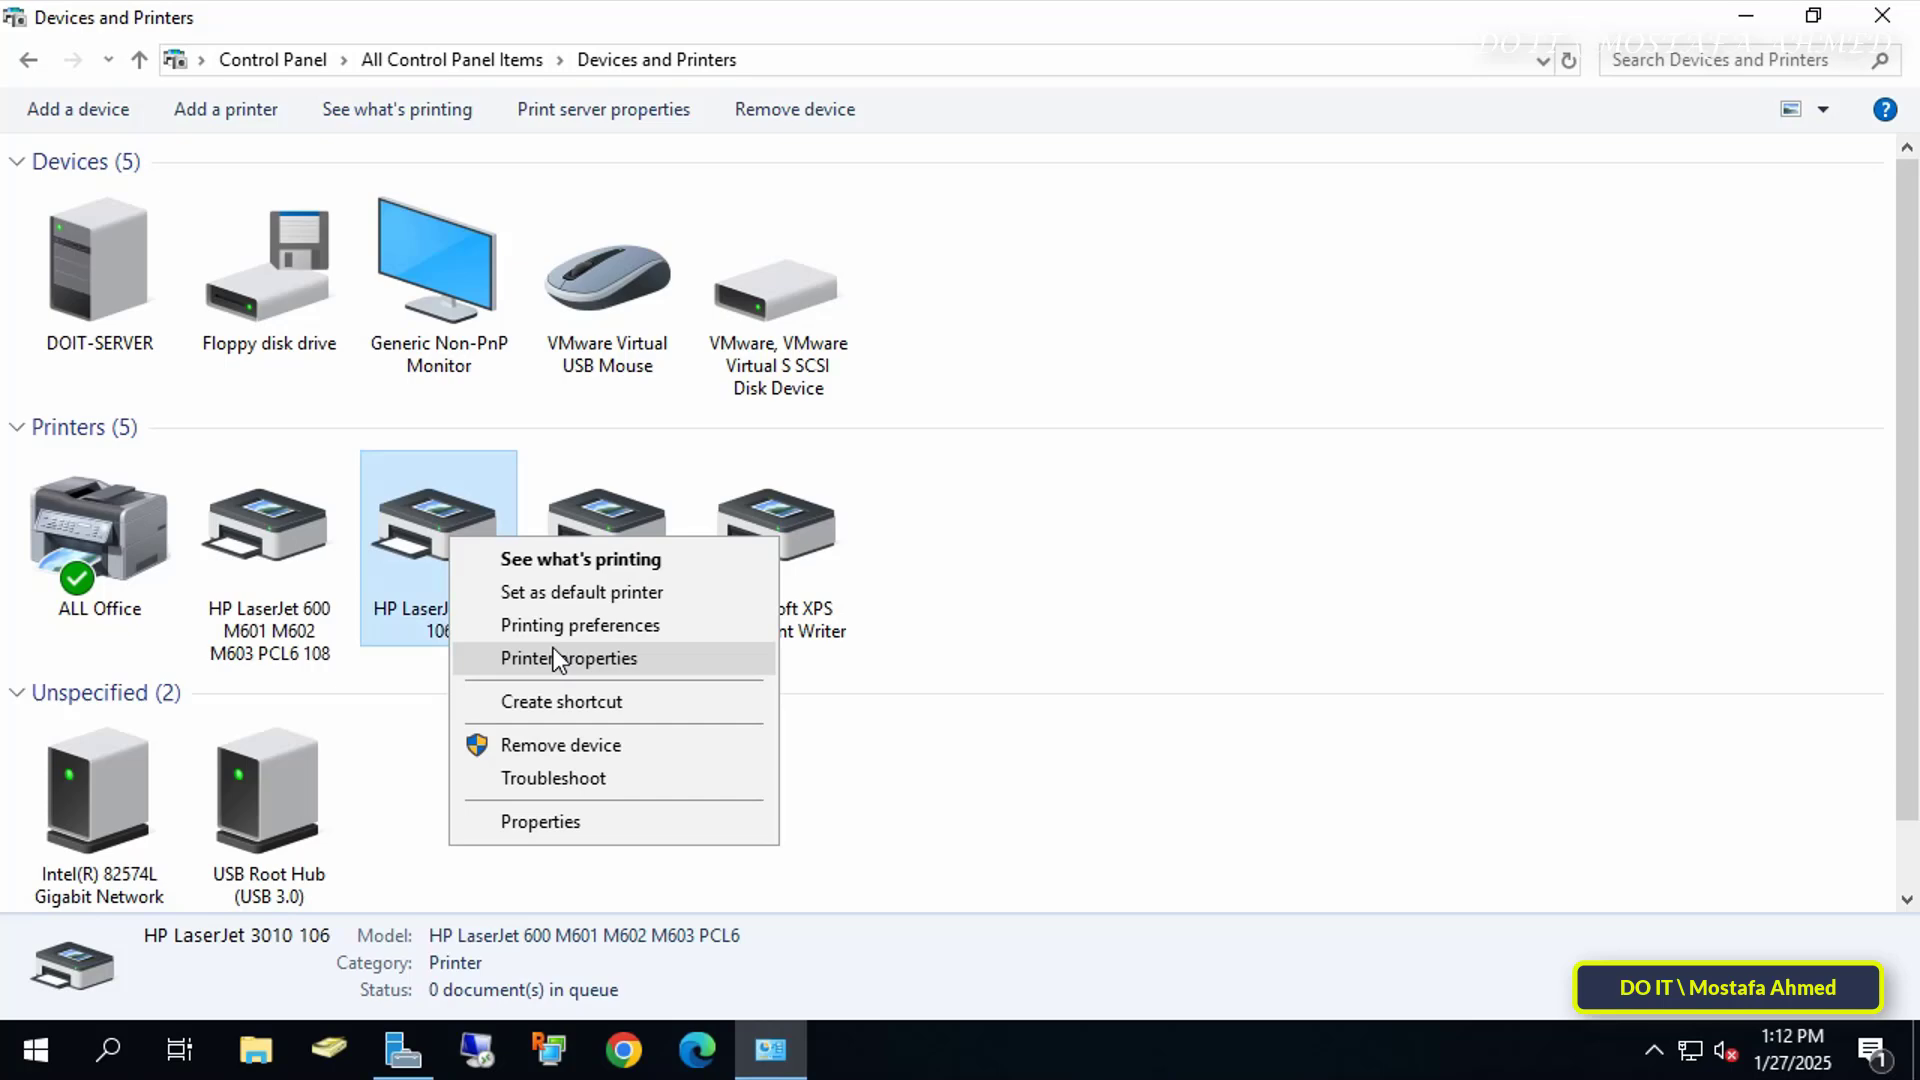
click(554, 654)
click(795, 317)
click(879, 313)
drag(699, 527, 844, 531)
scroll(790, 560, down, 2)
scroll(798, 590, up, 1)
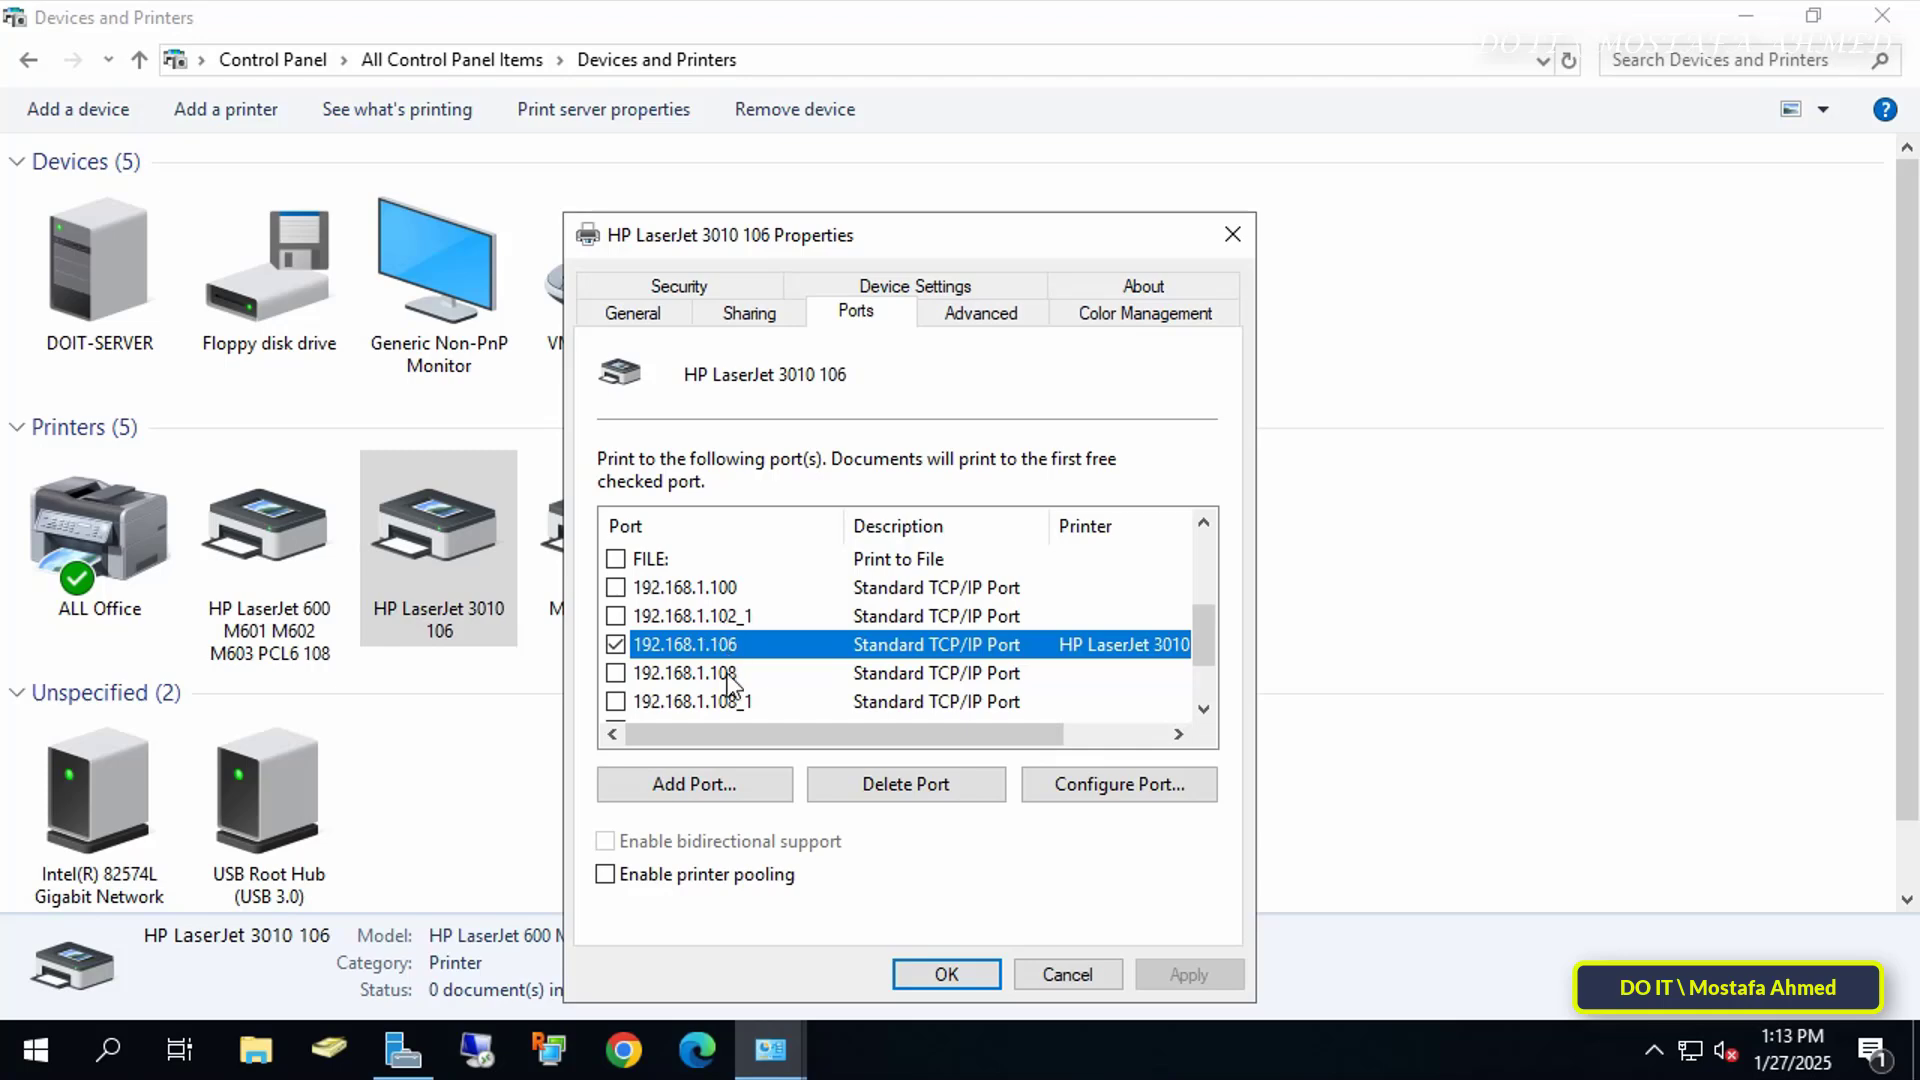
click(946, 975)
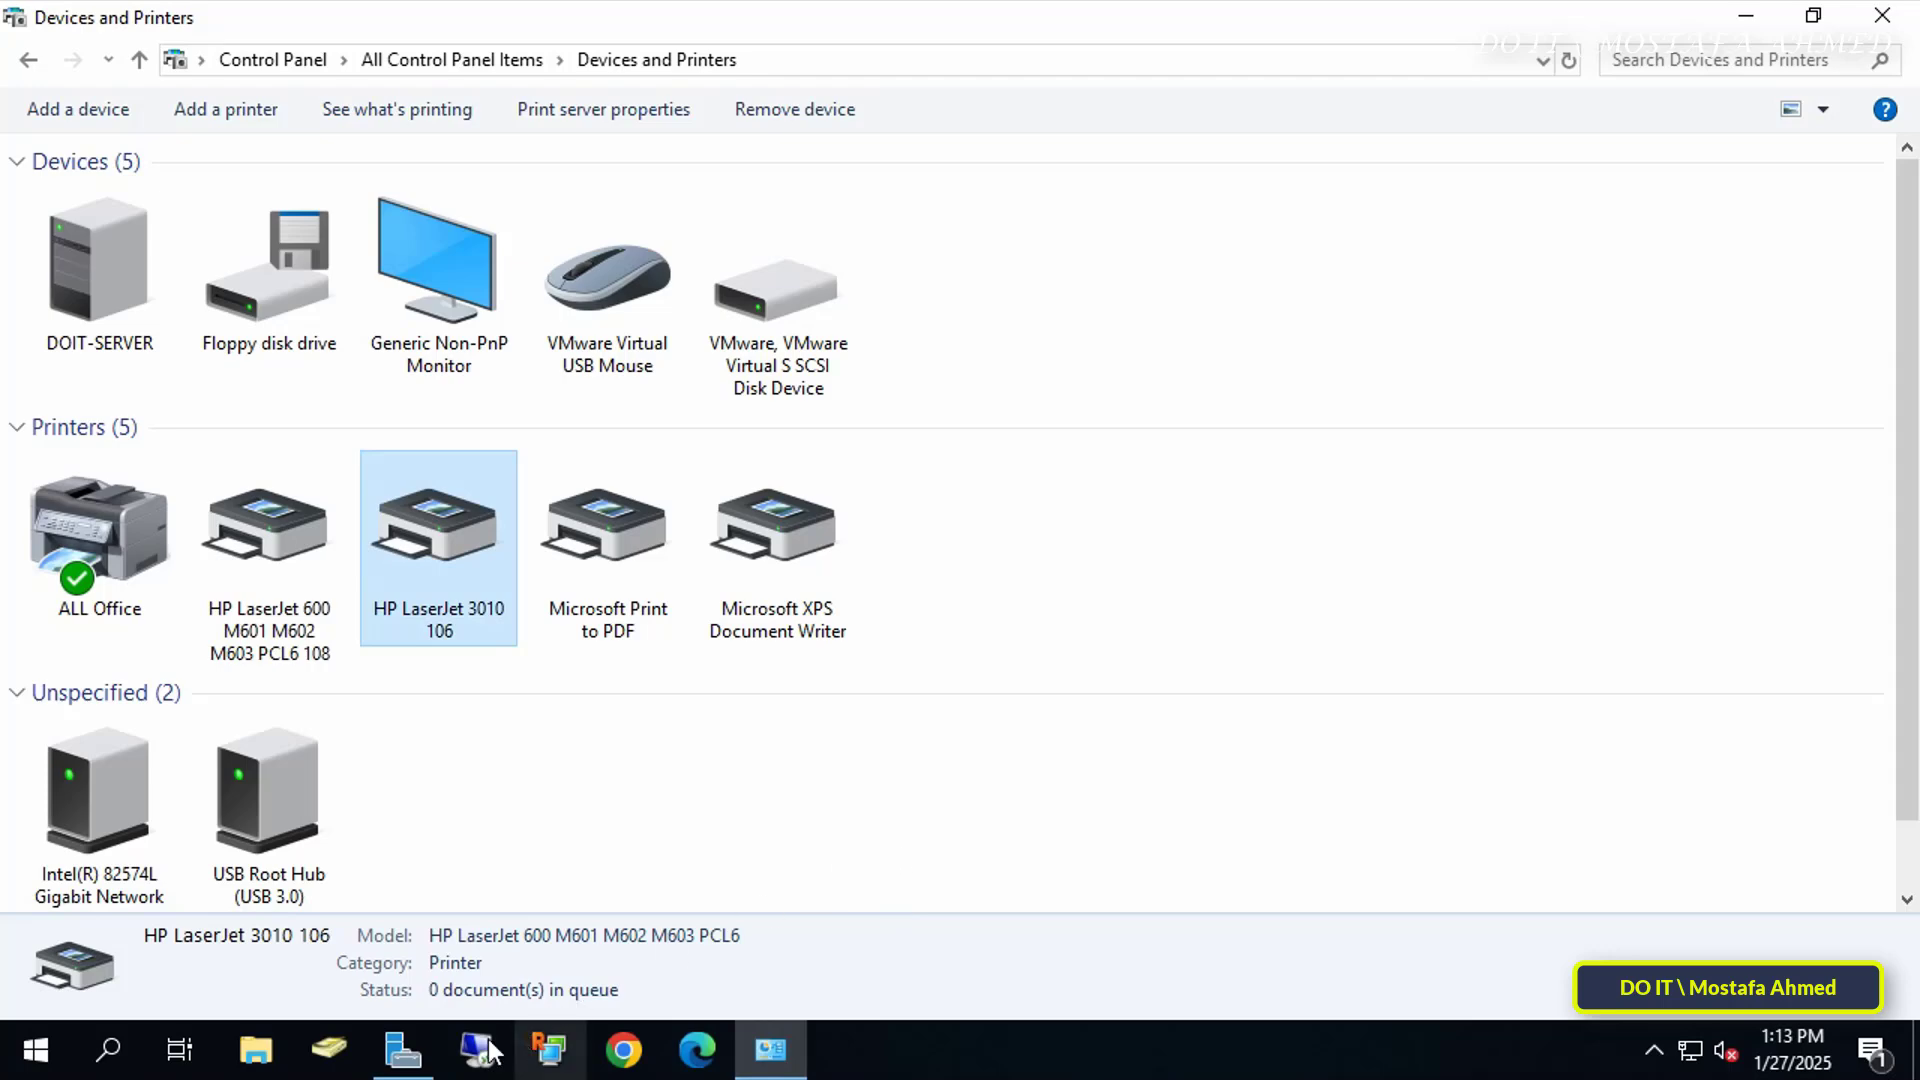
Step: Launch Print Management from Server Manager's Tools menu
click(403, 1050)
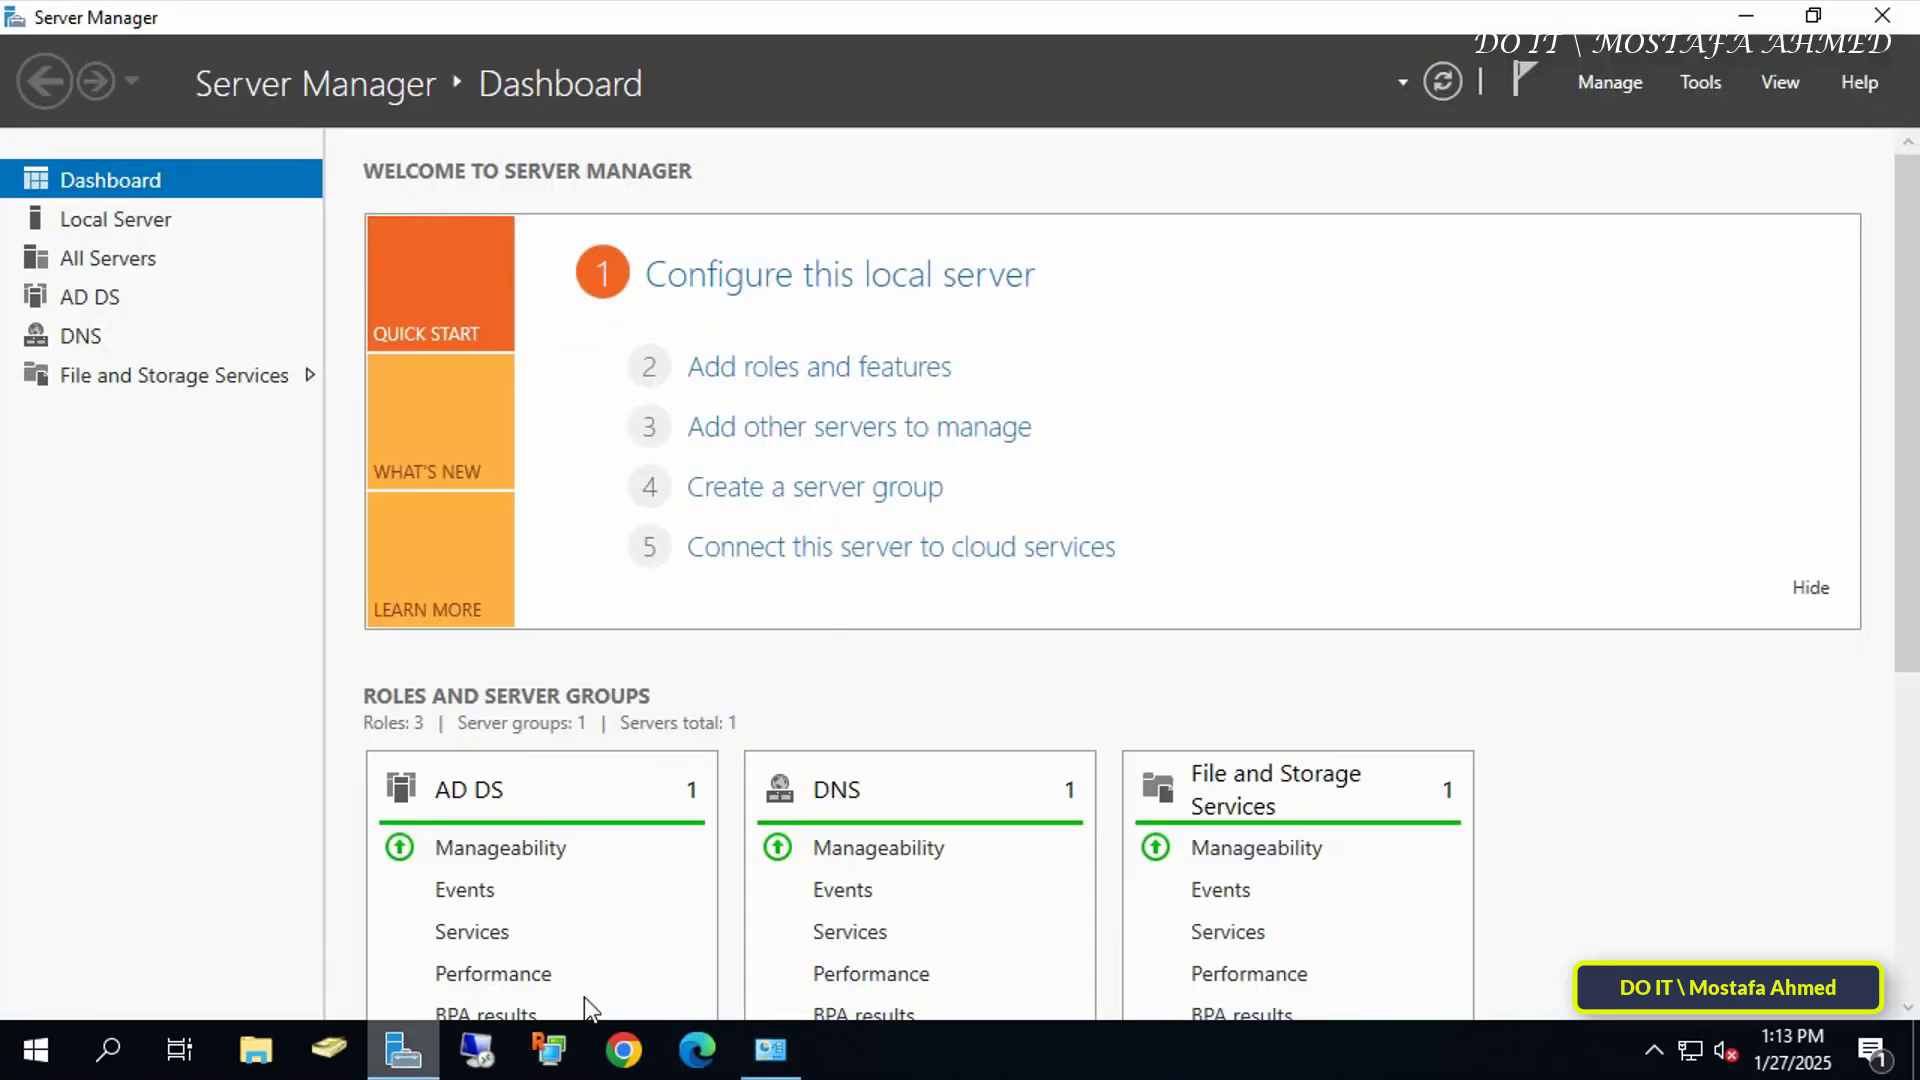
click(1700, 82)
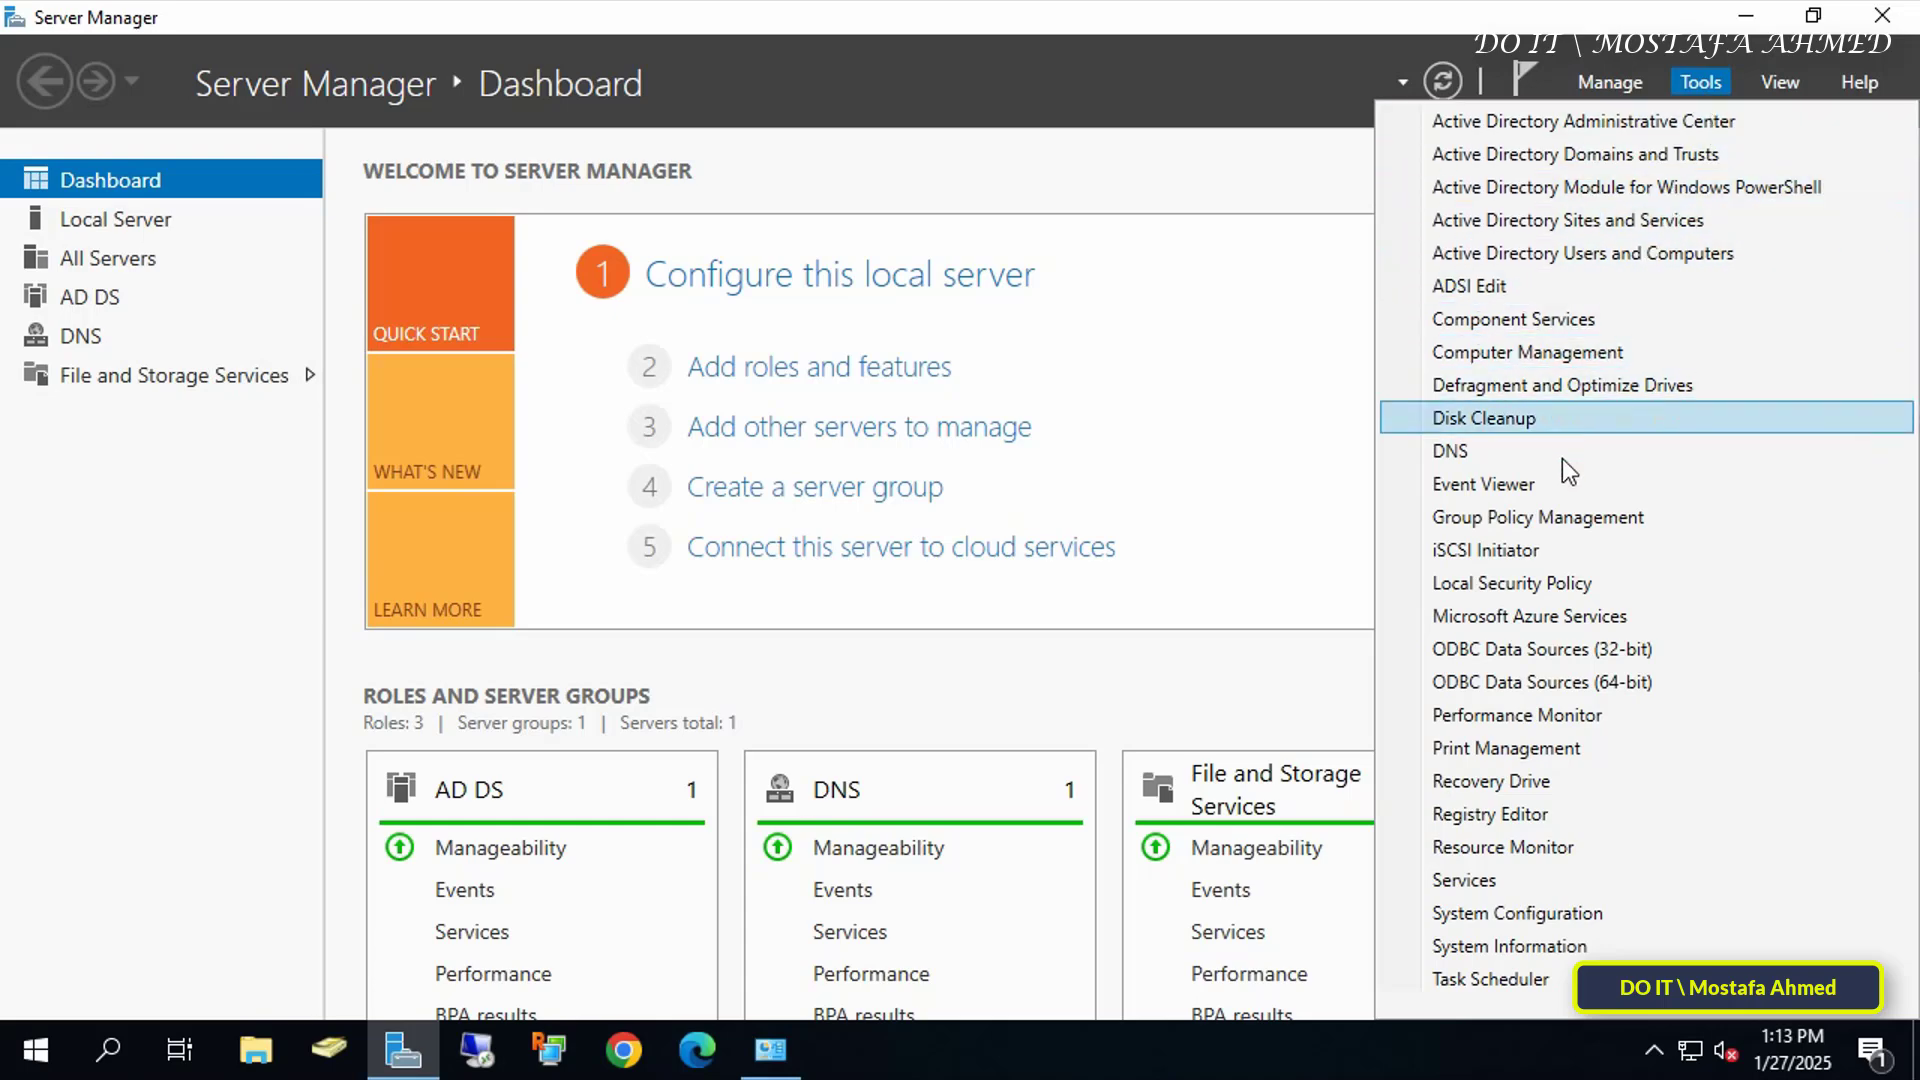
click(1561, 752)
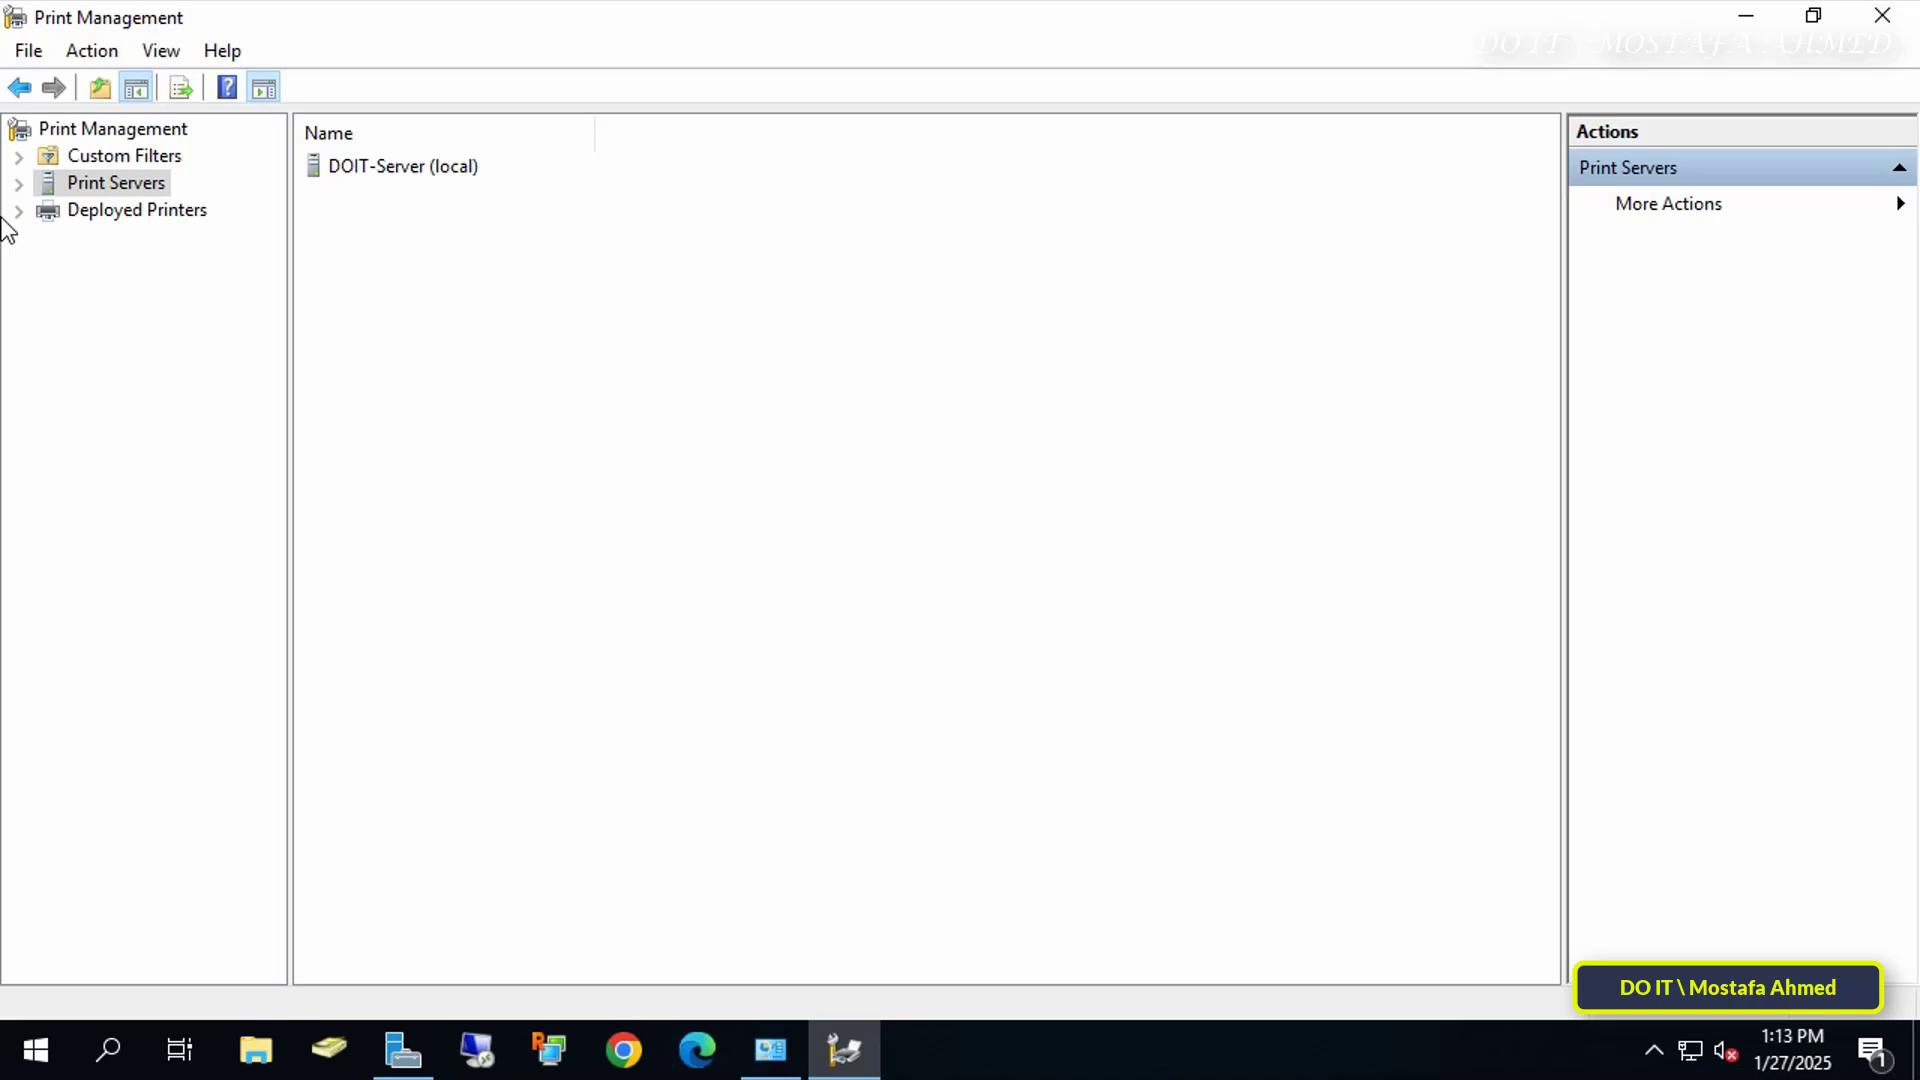
Step: List DOIT-Server (local) printers and bring up the context menu for ALL Office
click(19, 183)
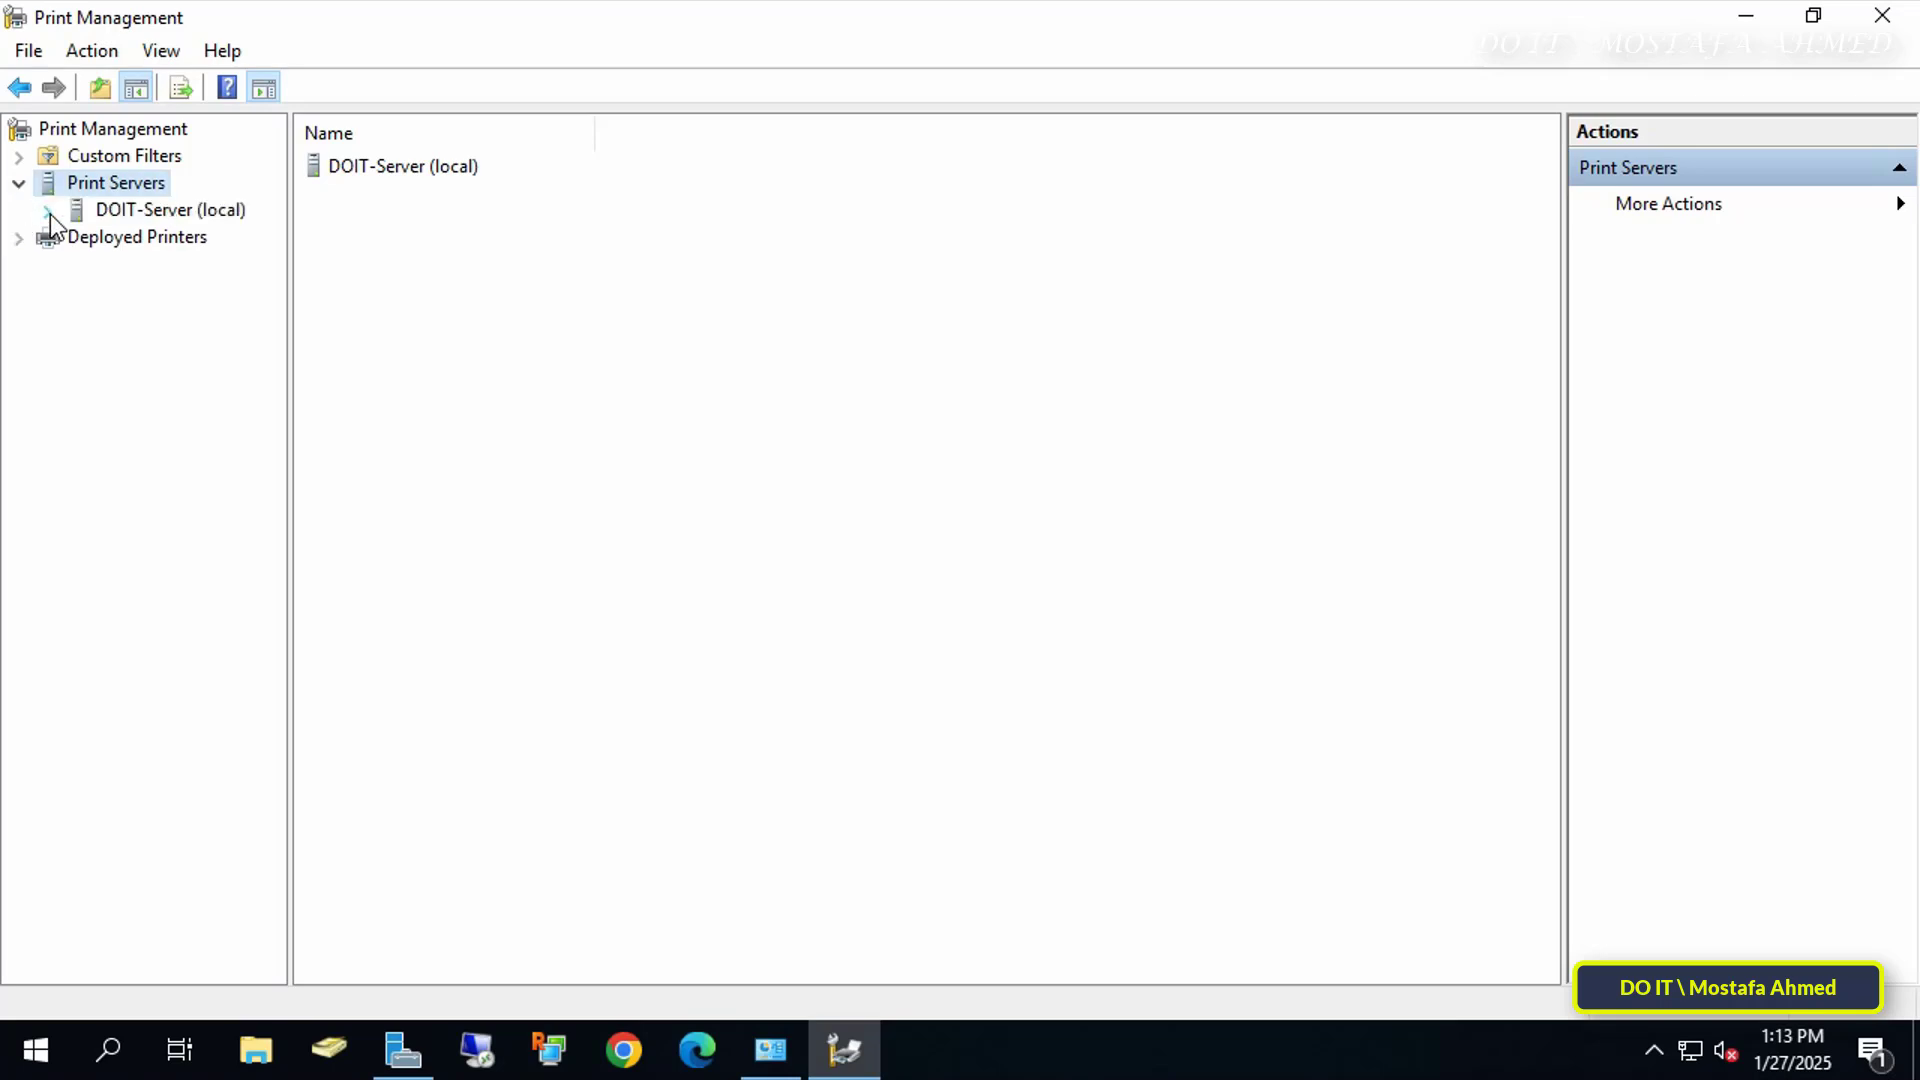
click(47, 211)
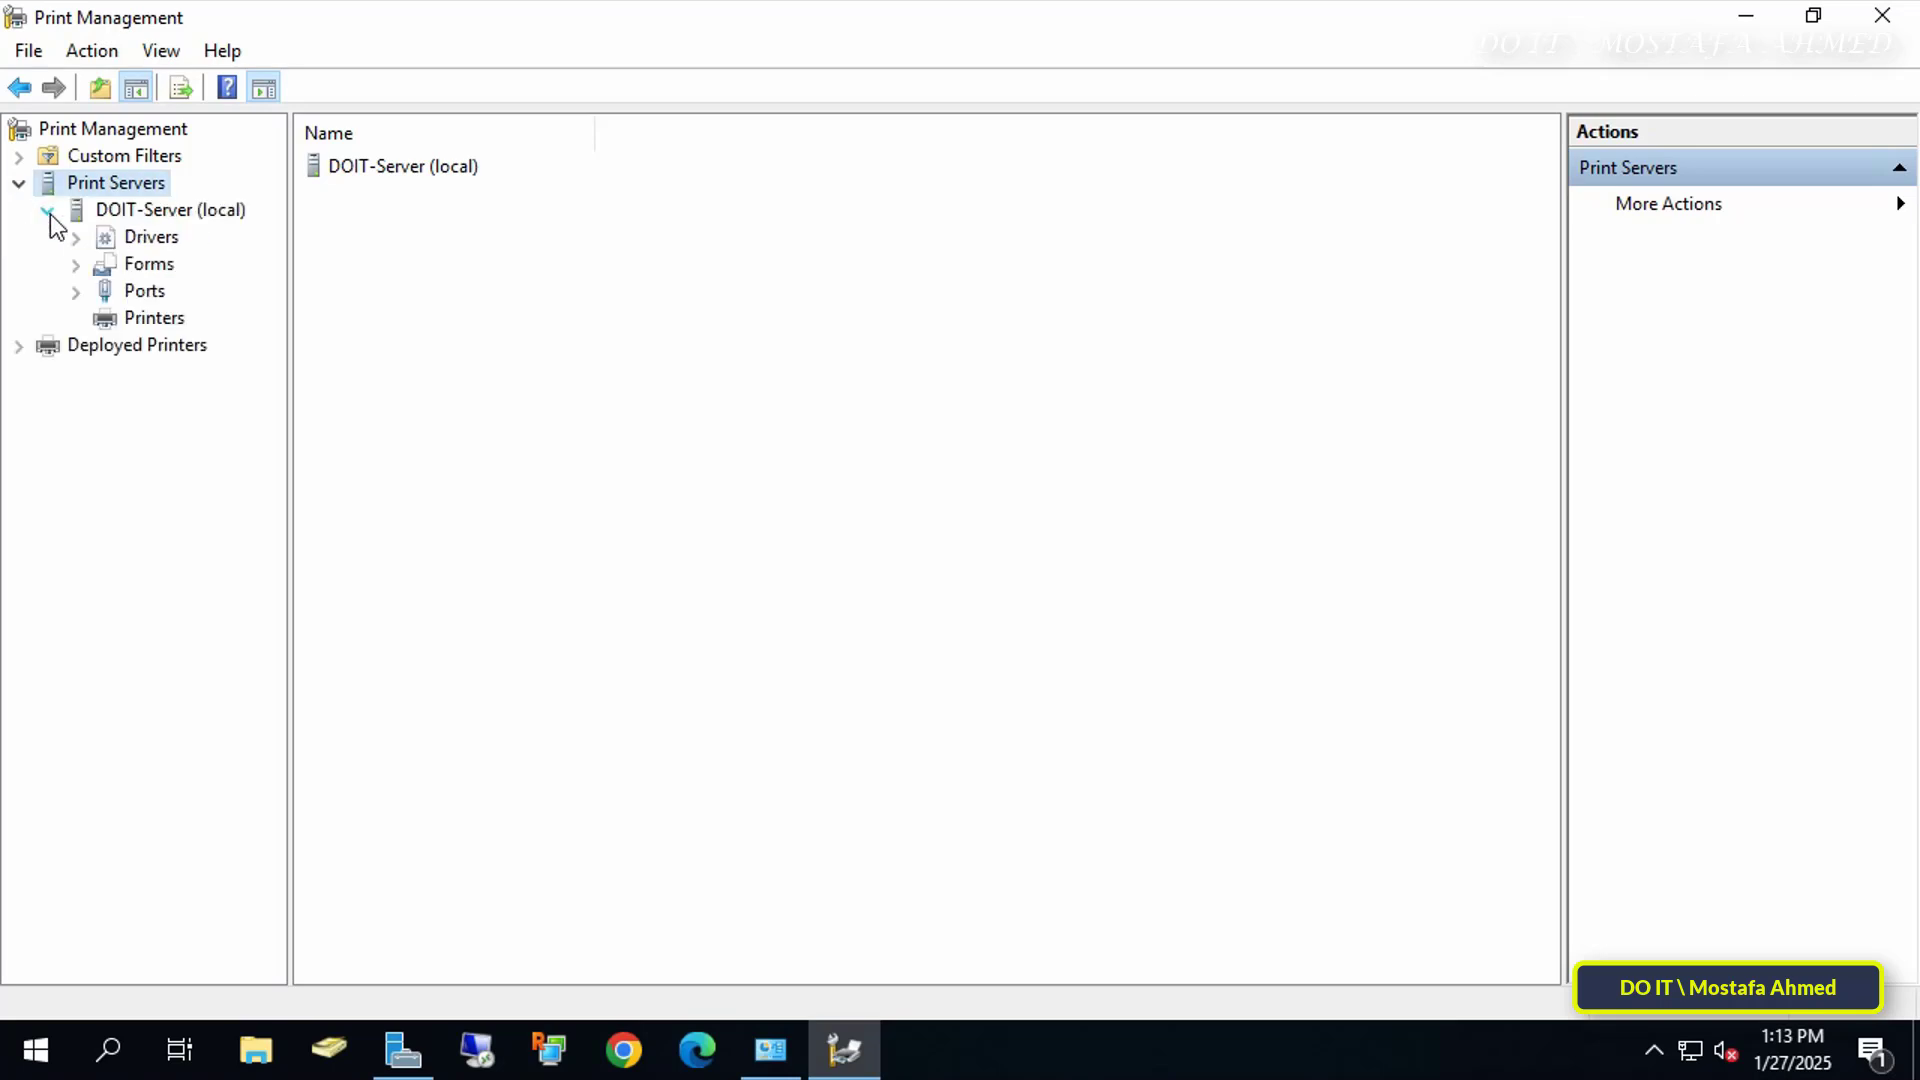
click(140, 320)
click(408, 170)
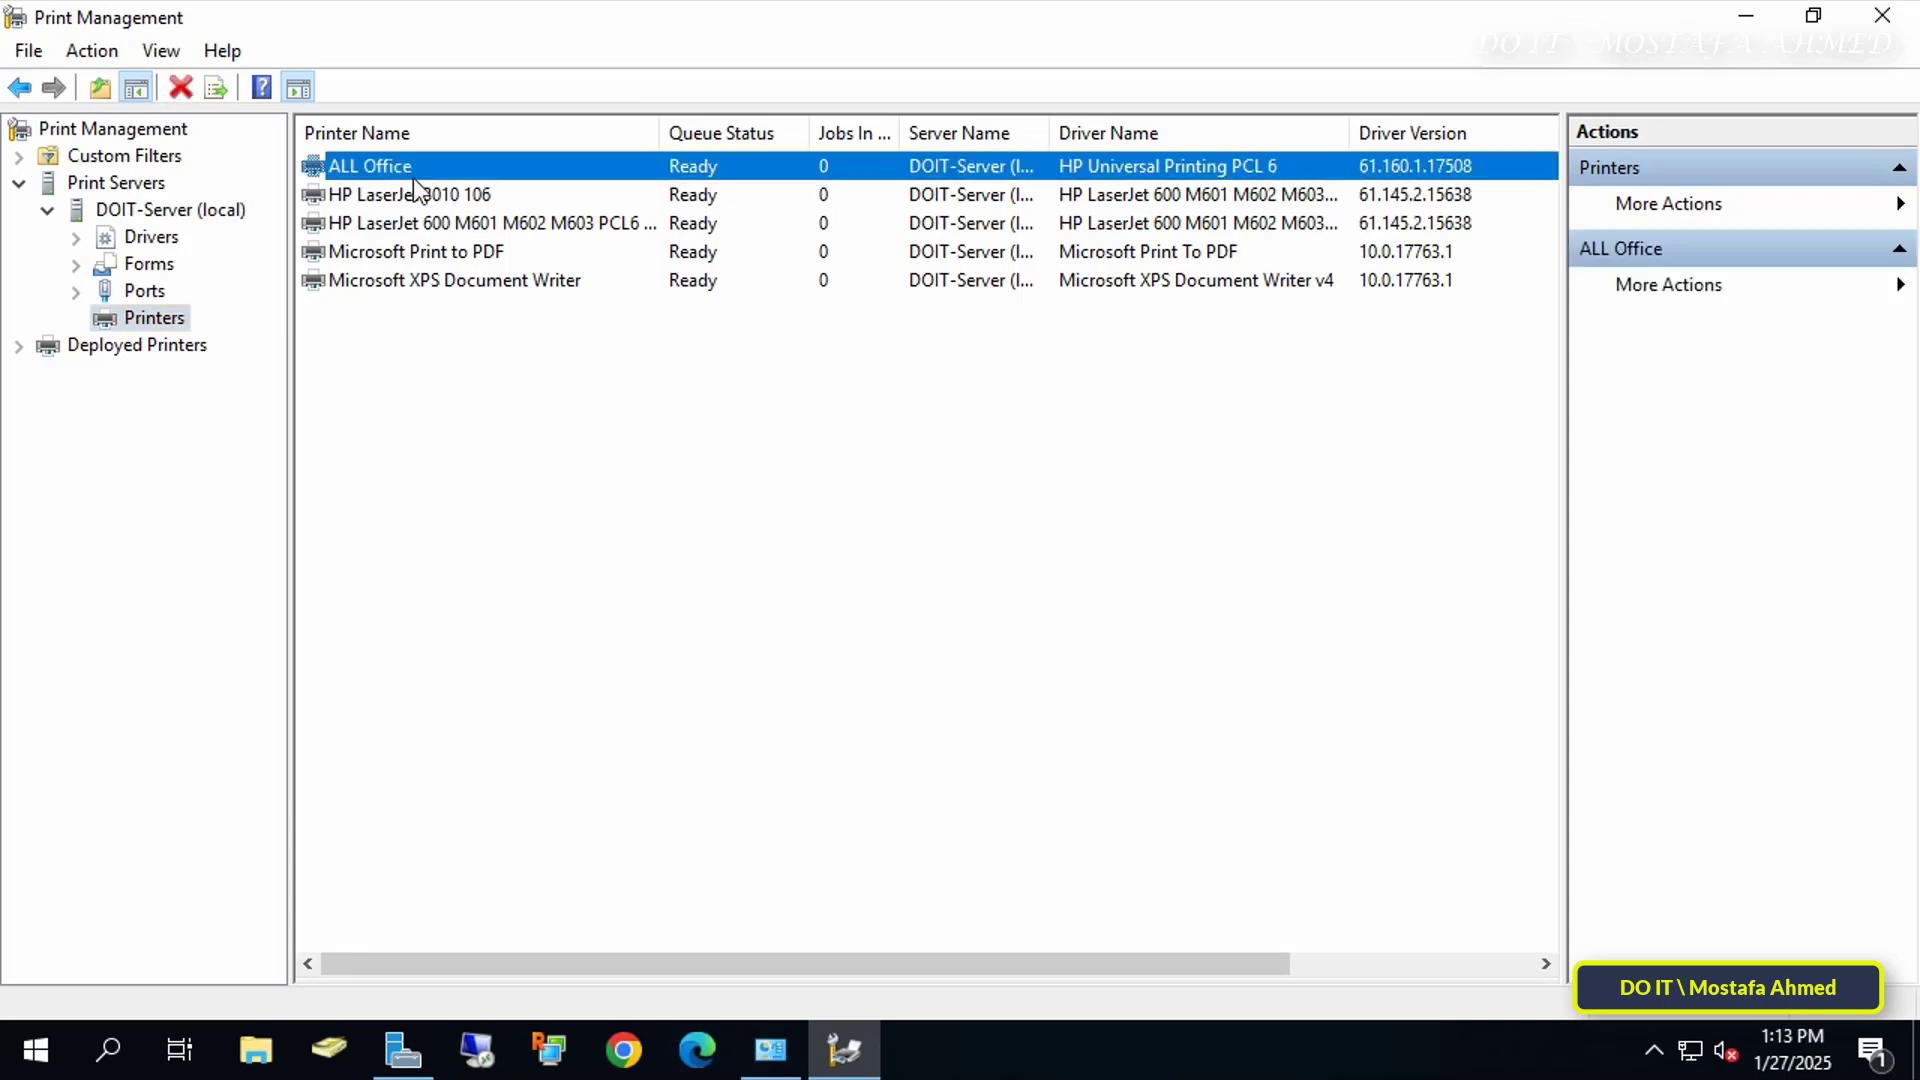
click(424, 194)
click(433, 222)
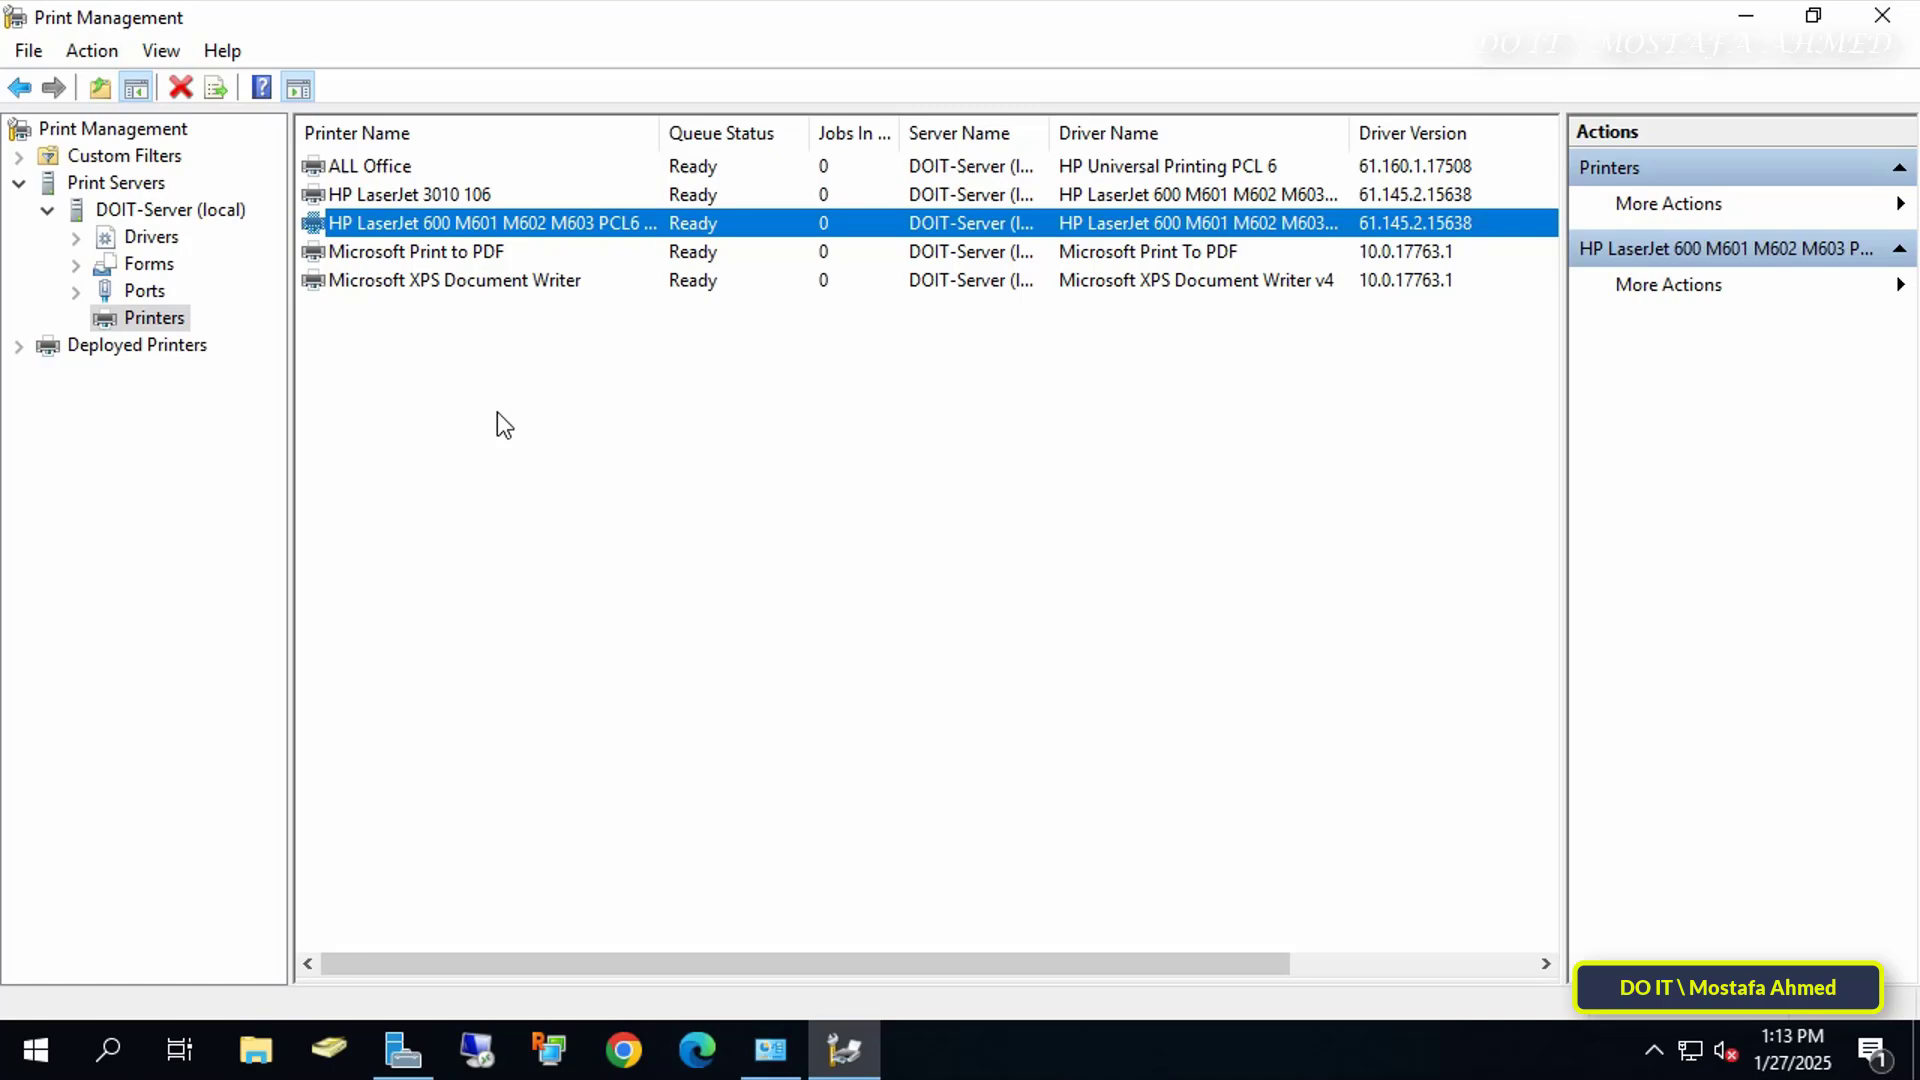
click(400, 168)
right_click(398, 165)
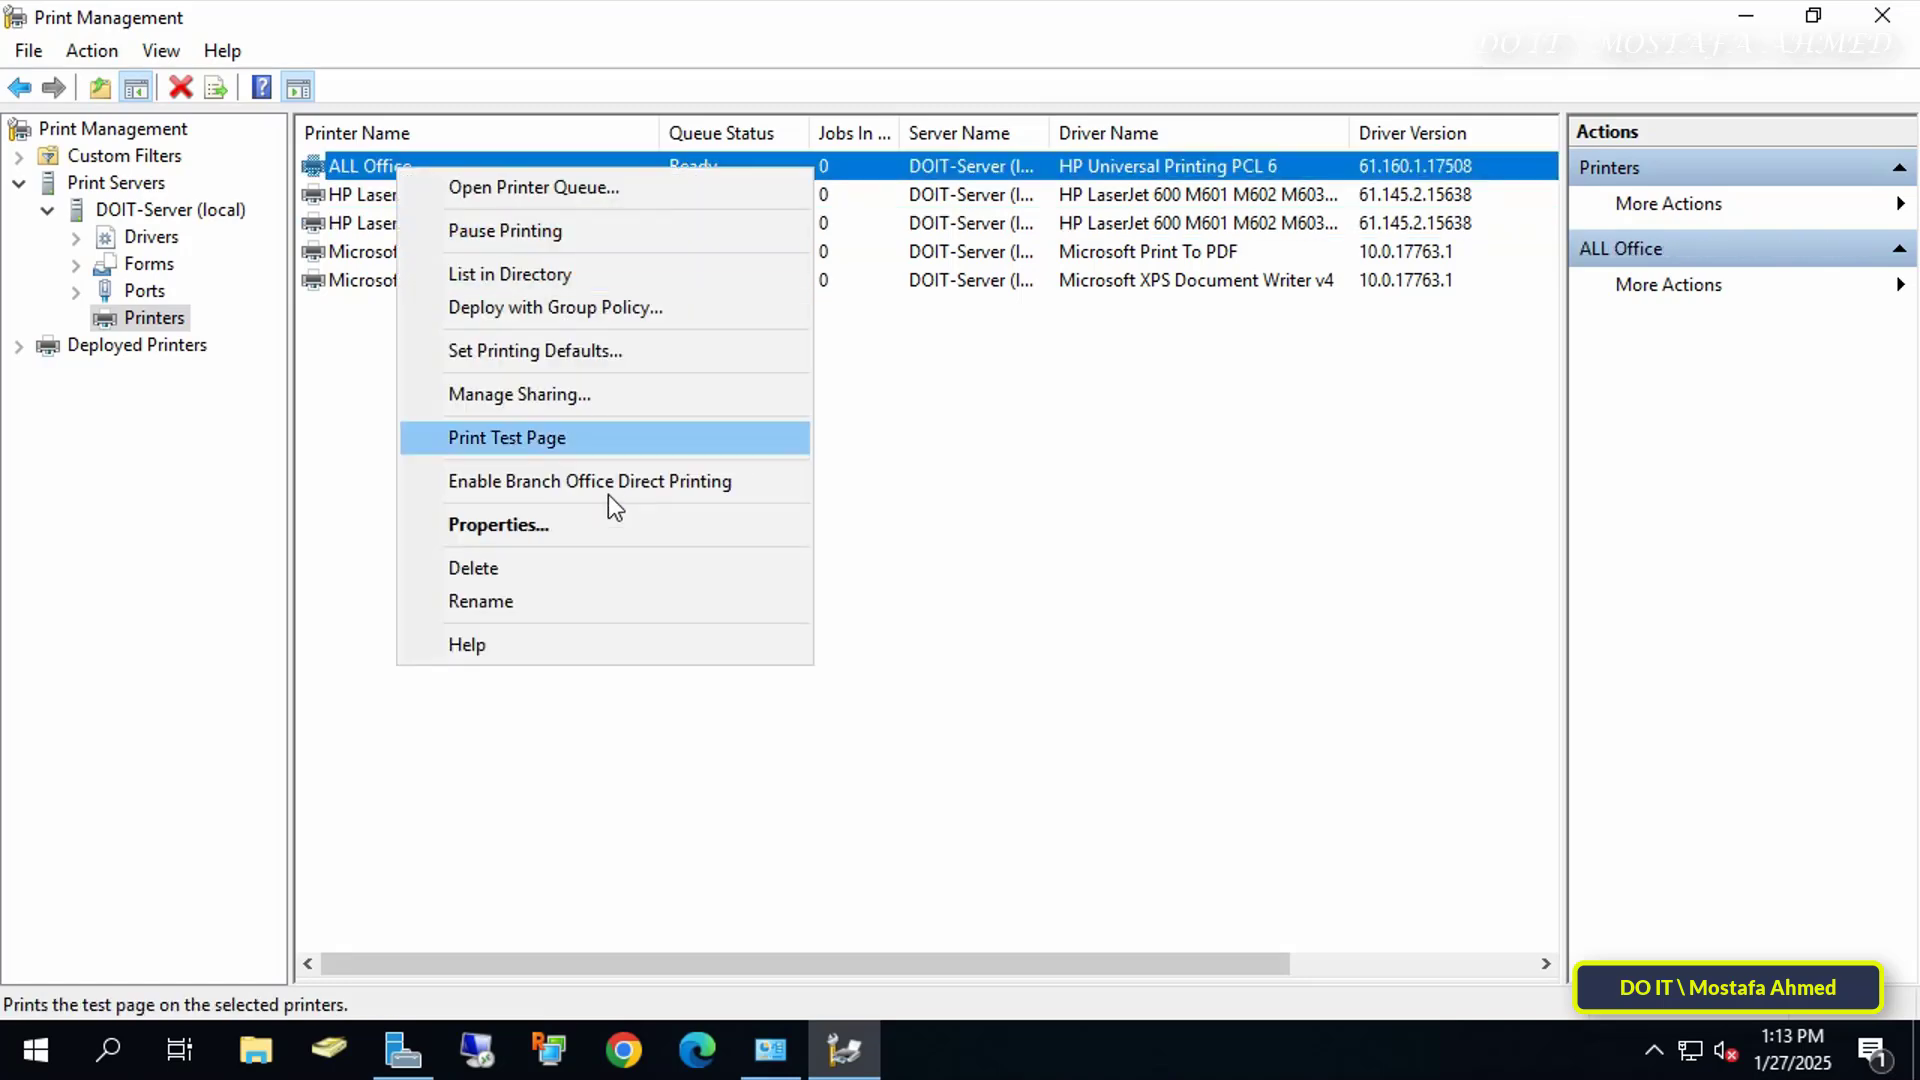
Step: Open ALL Office Properties and show its Ports tab with full port names
click(680, 520)
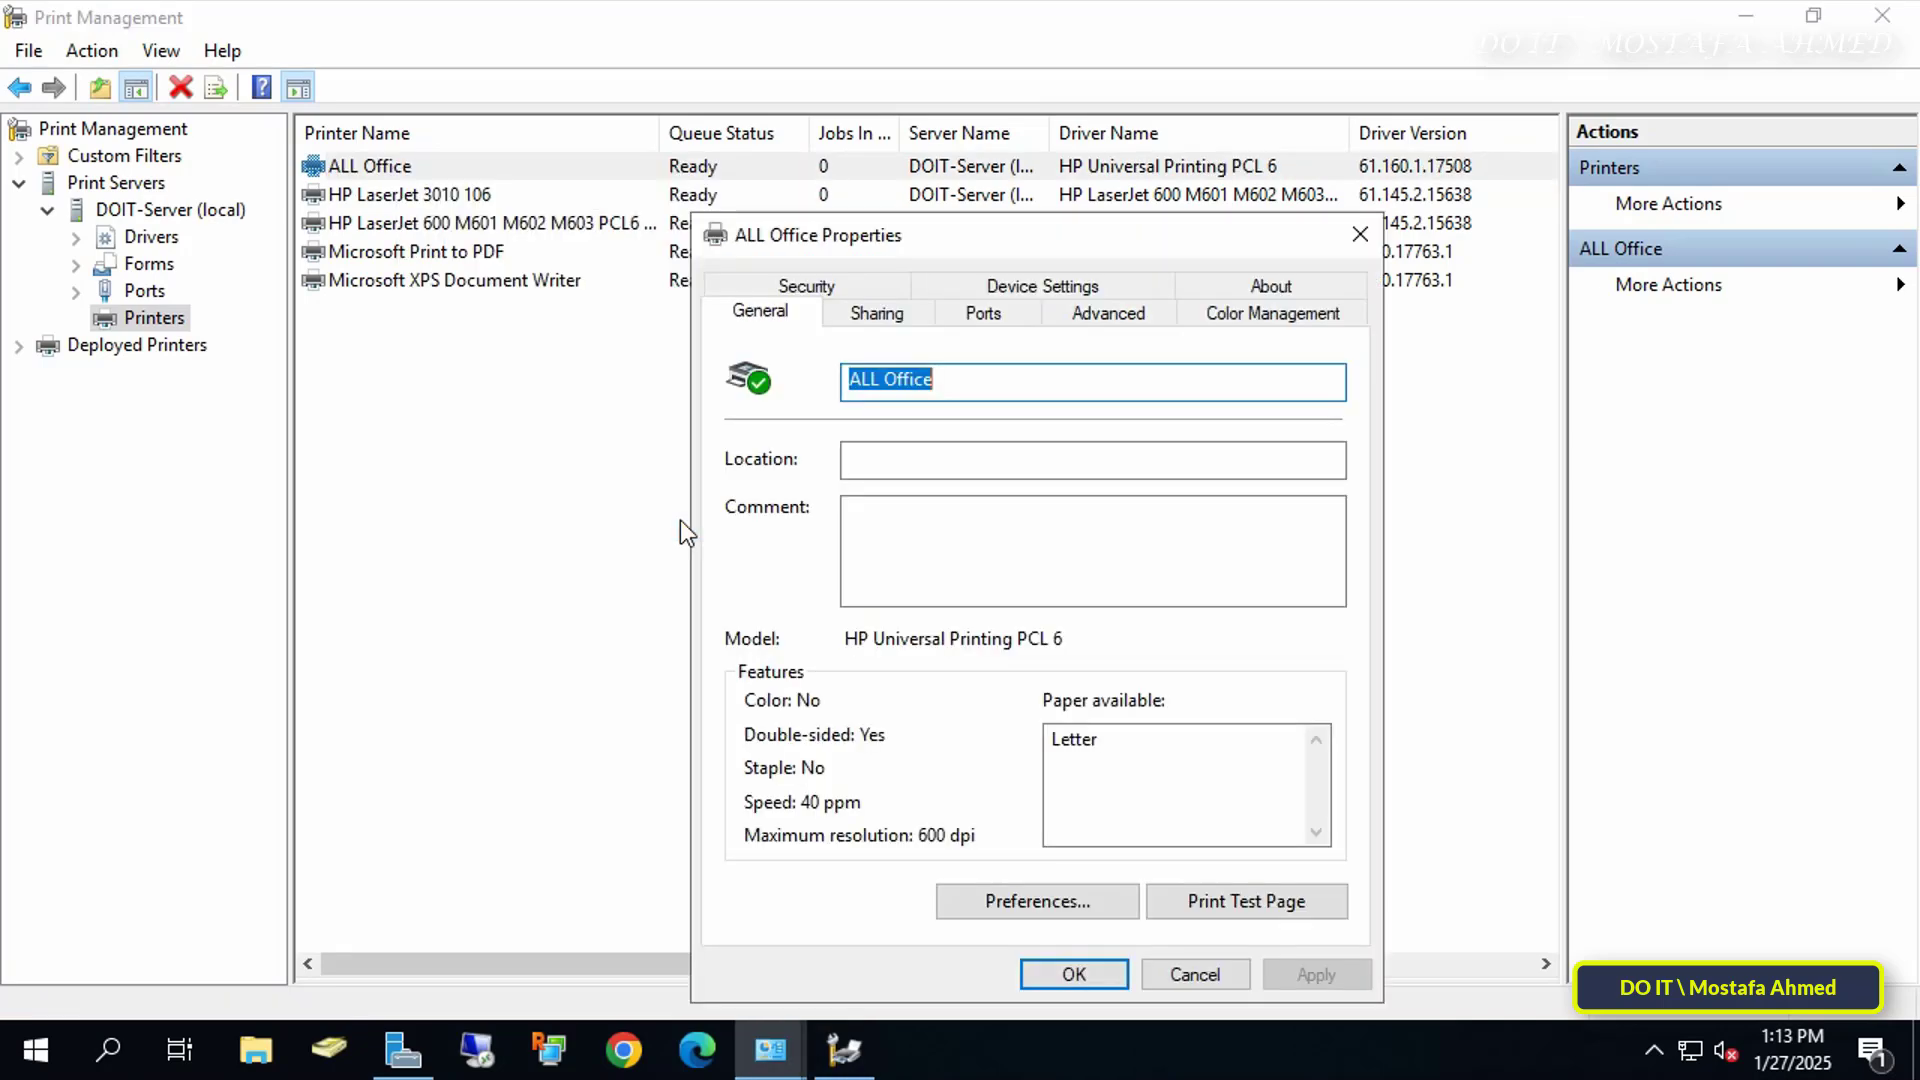
drag(866, 238, 670, 86)
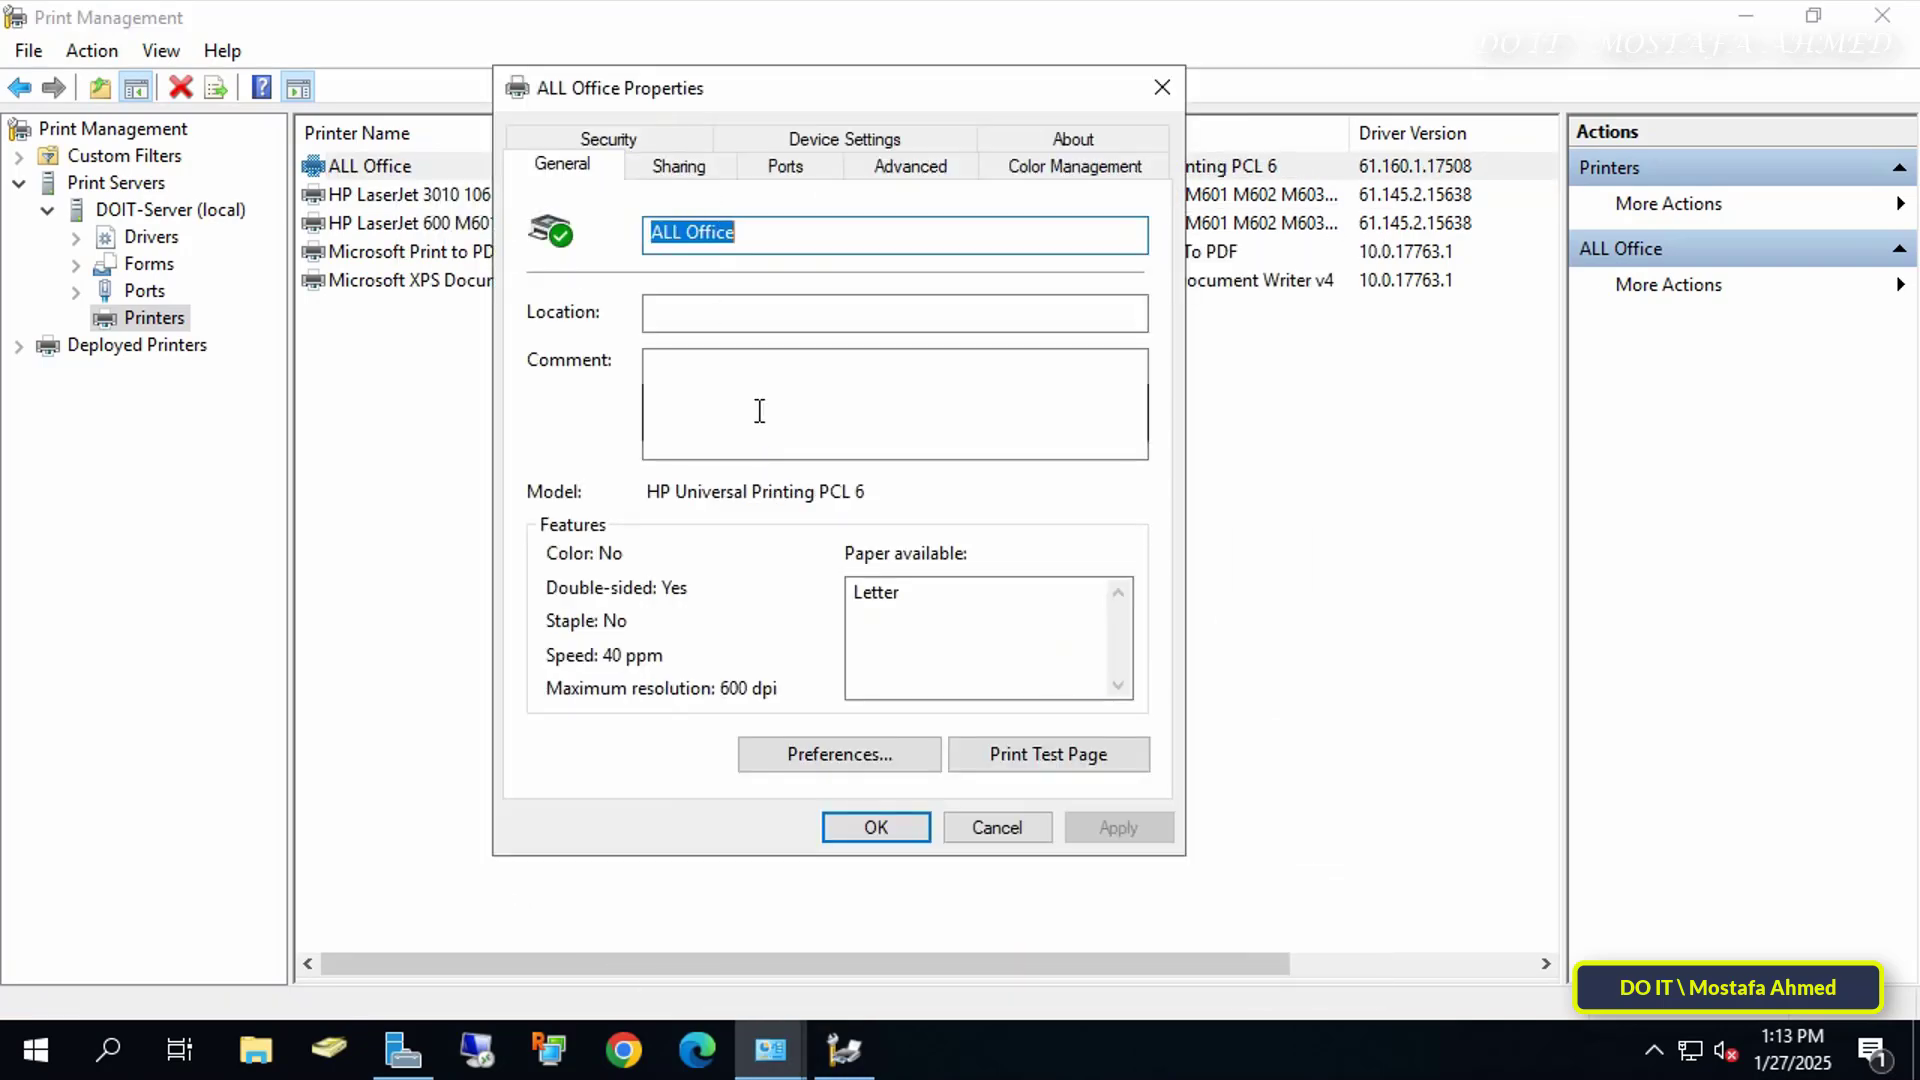
click(788, 164)
scroll(692, 541, down, 1)
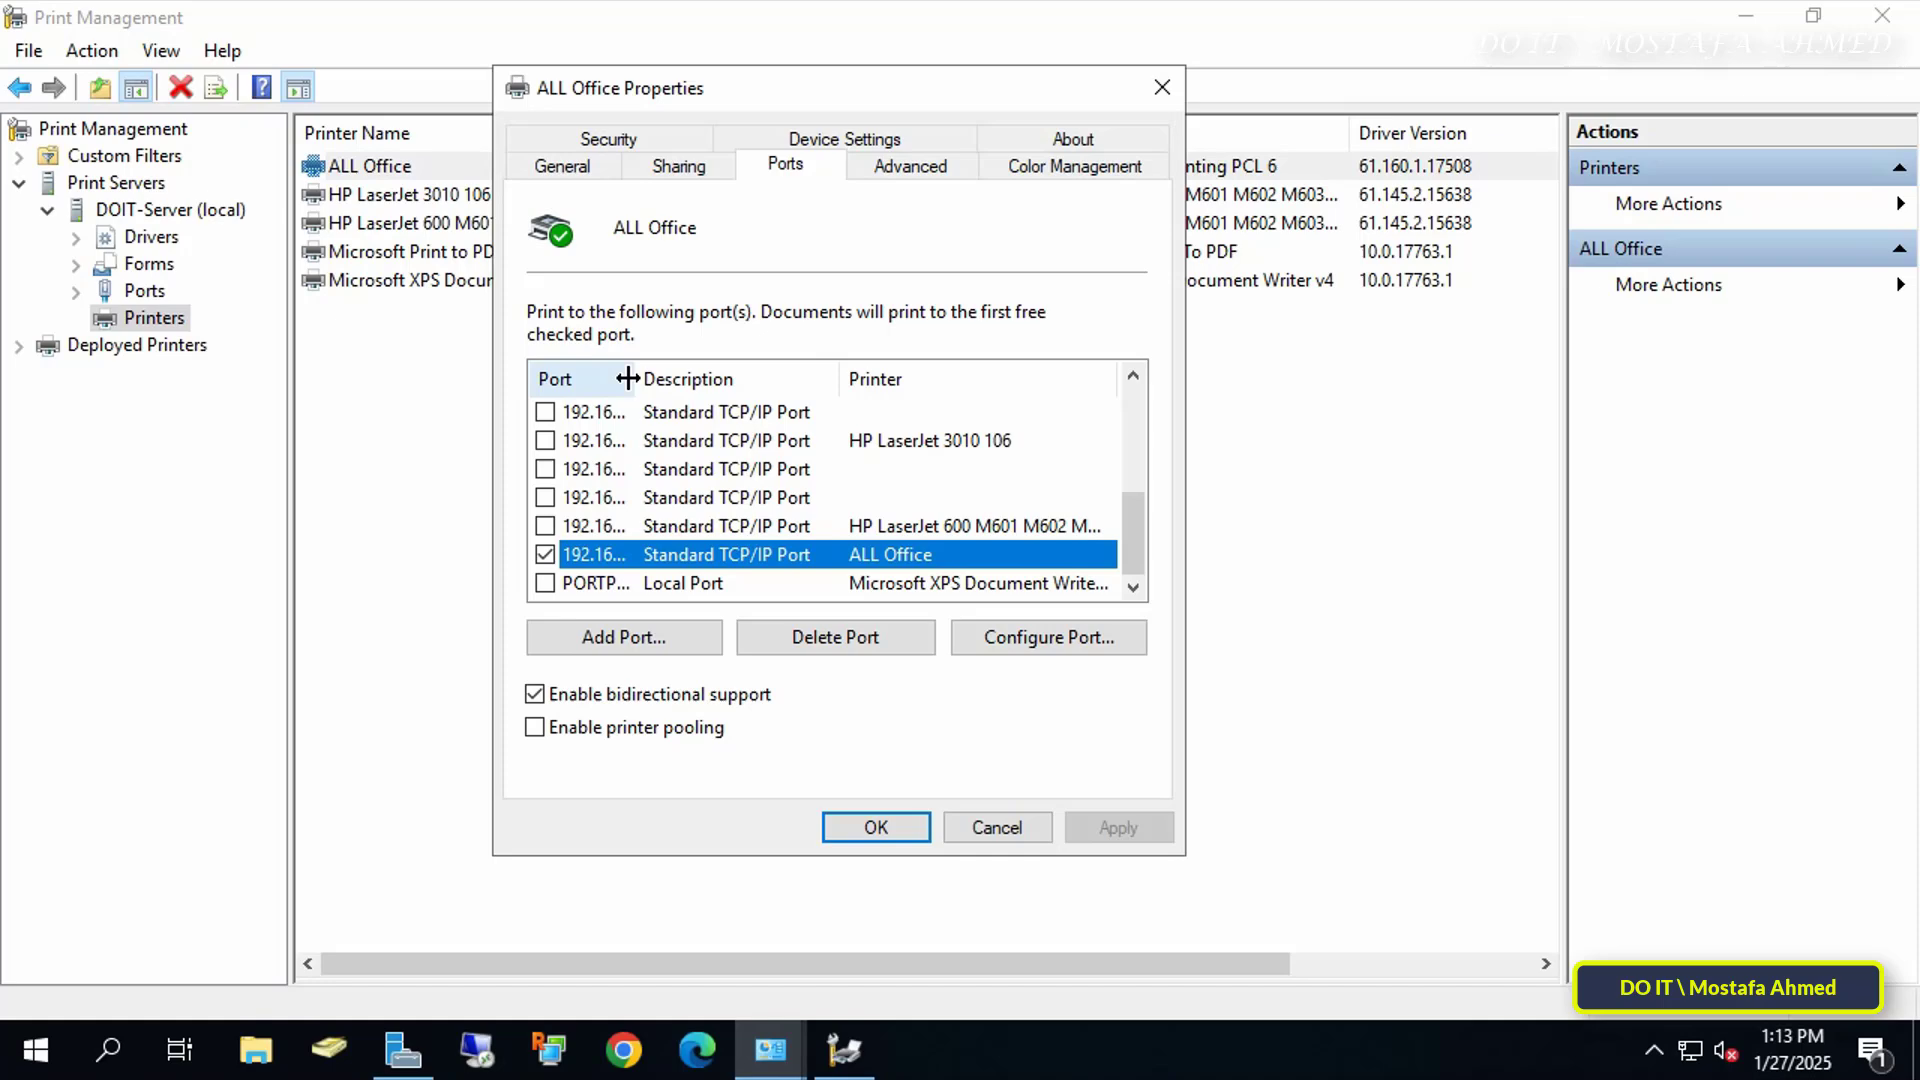
drag(637, 377, 740, 376)
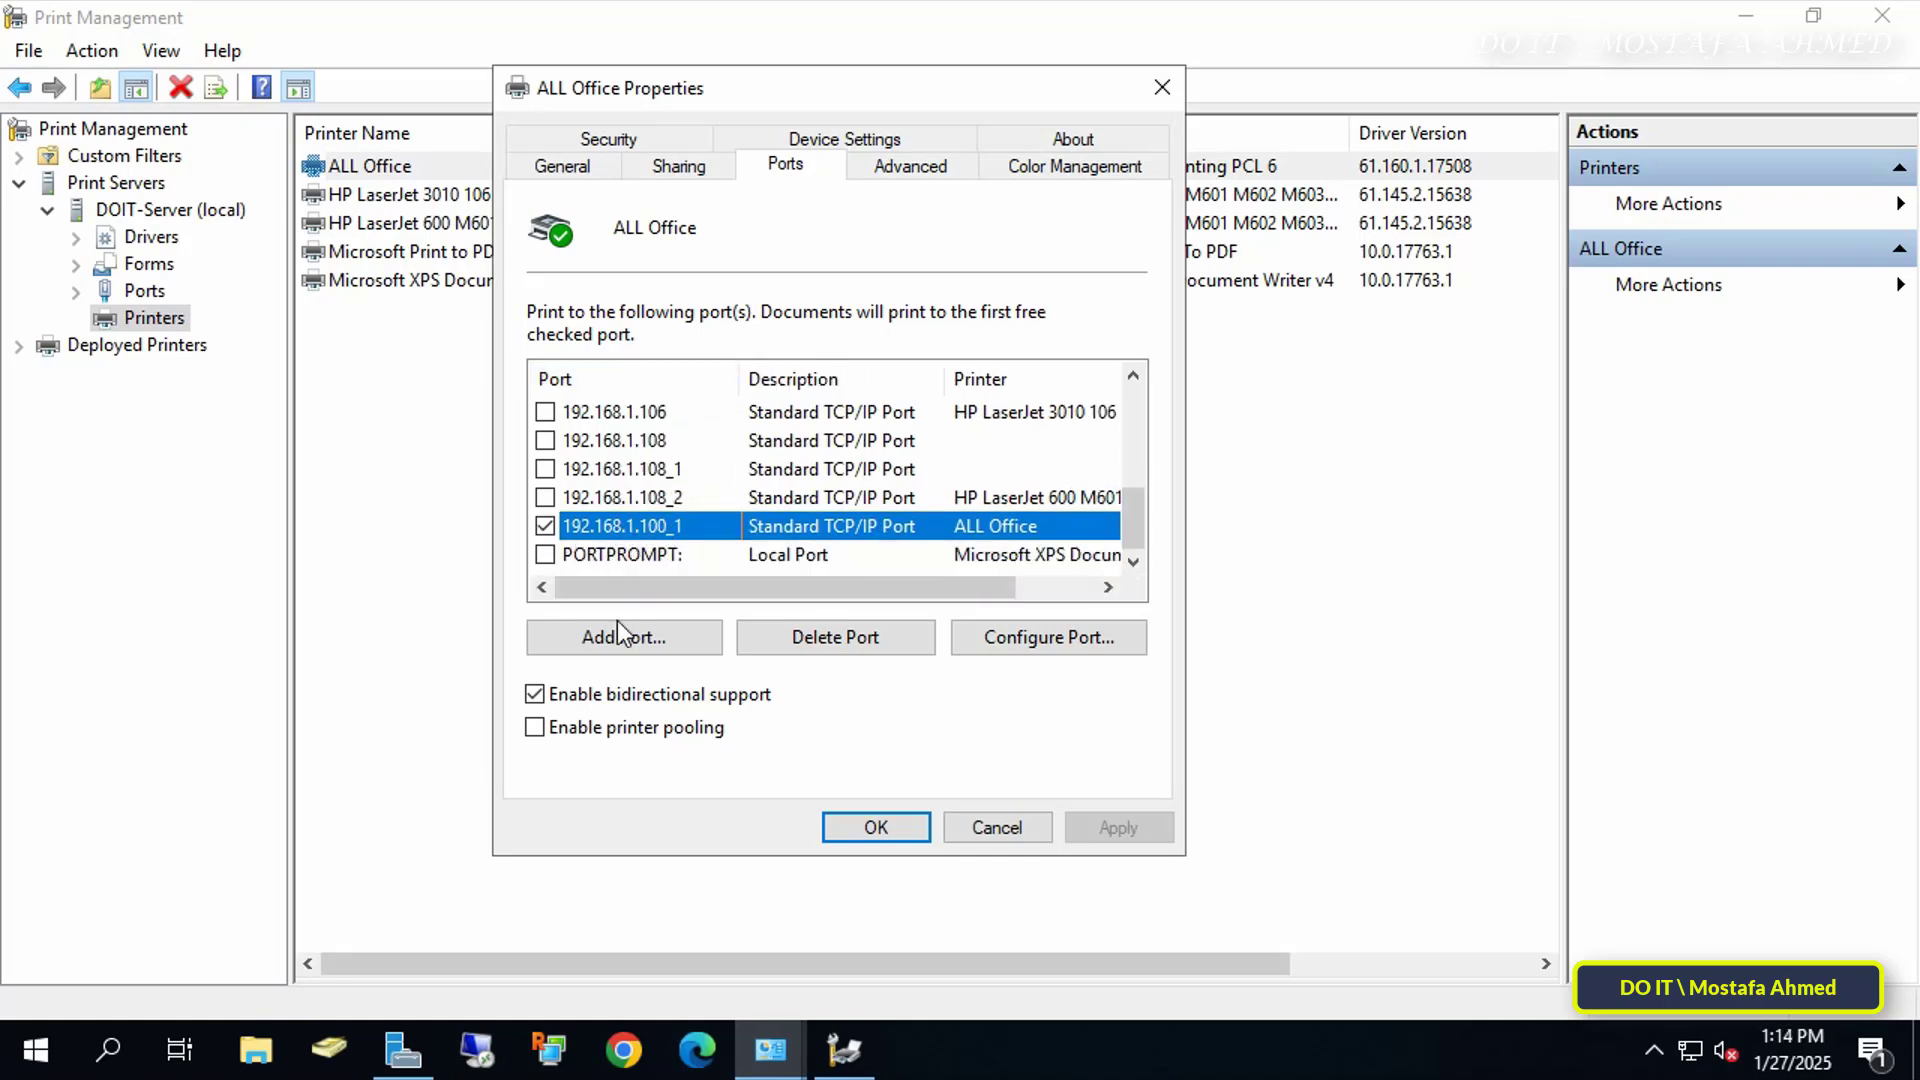
Step: Enable printer pooling, add ports 192.168.1.108_2 and 192.168.1.106, and apply
click(614, 736)
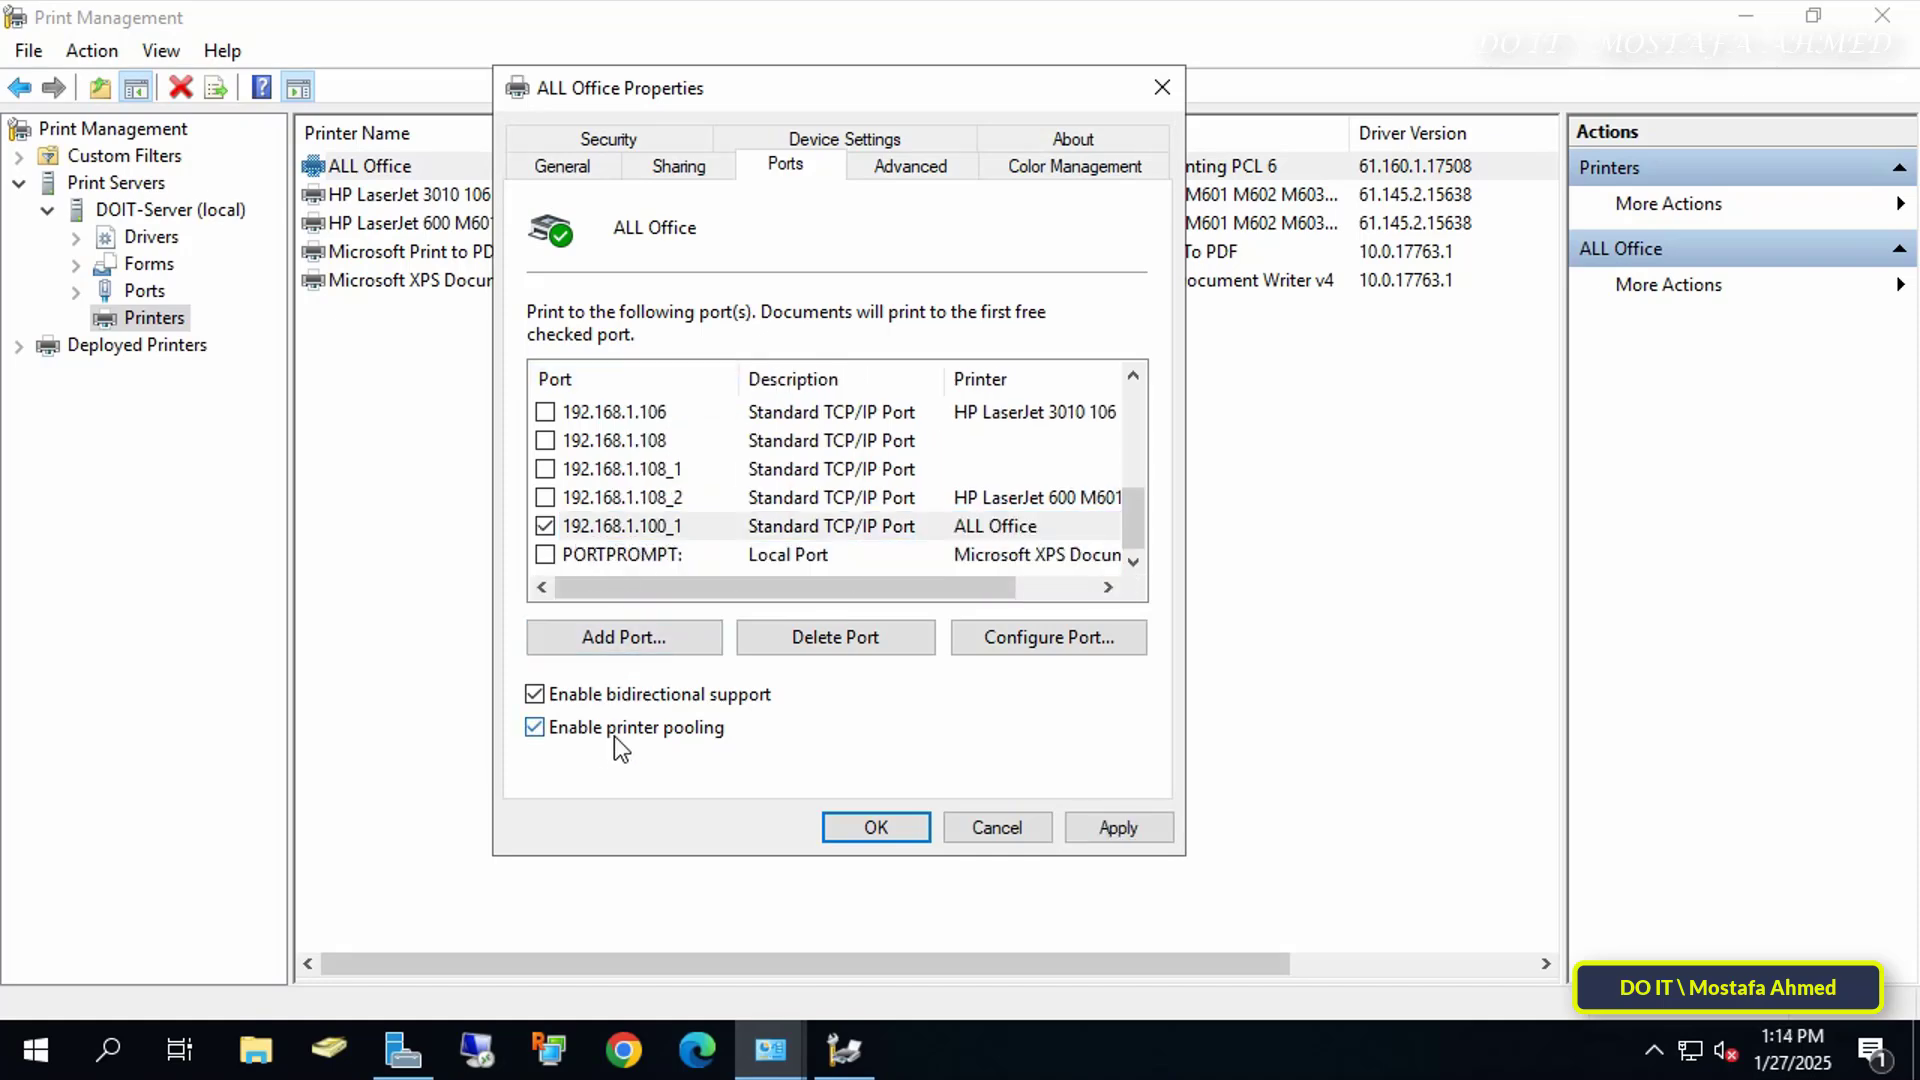
click(545, 497)
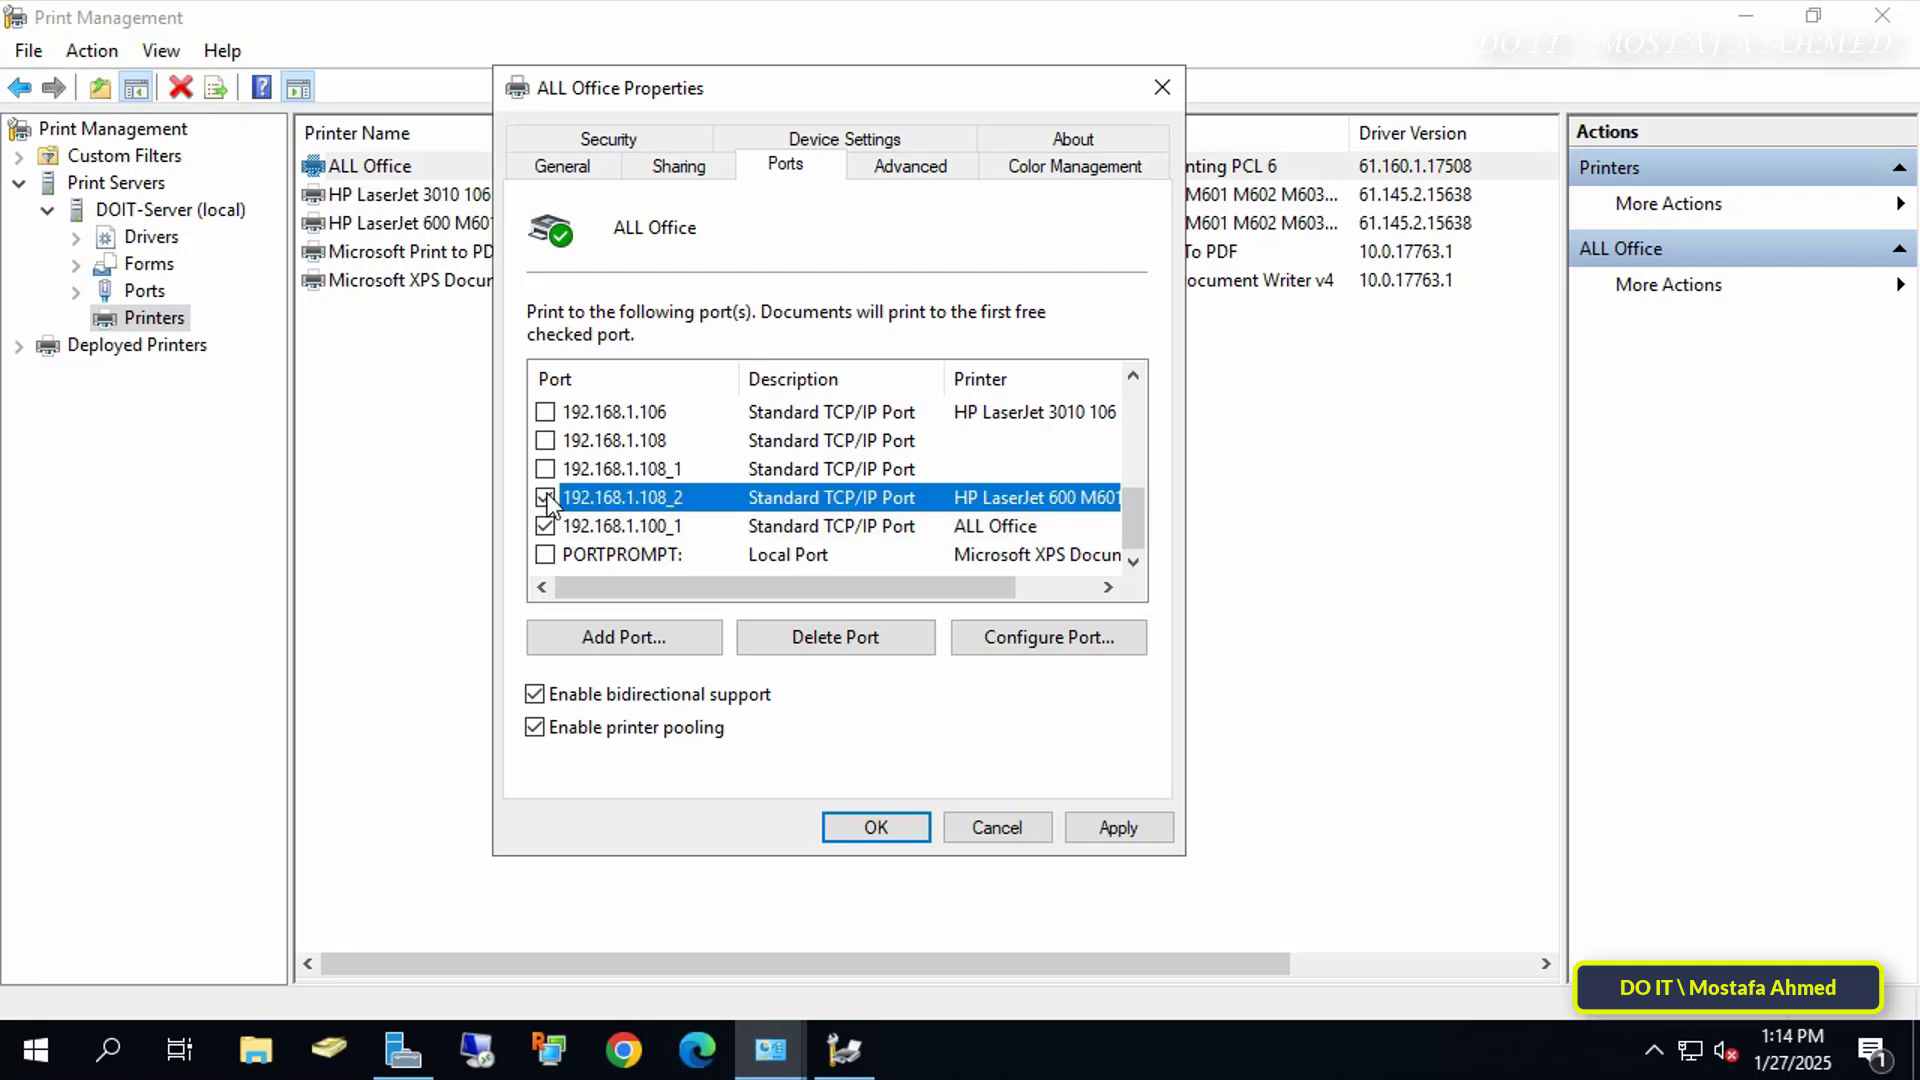
click(545, 412)
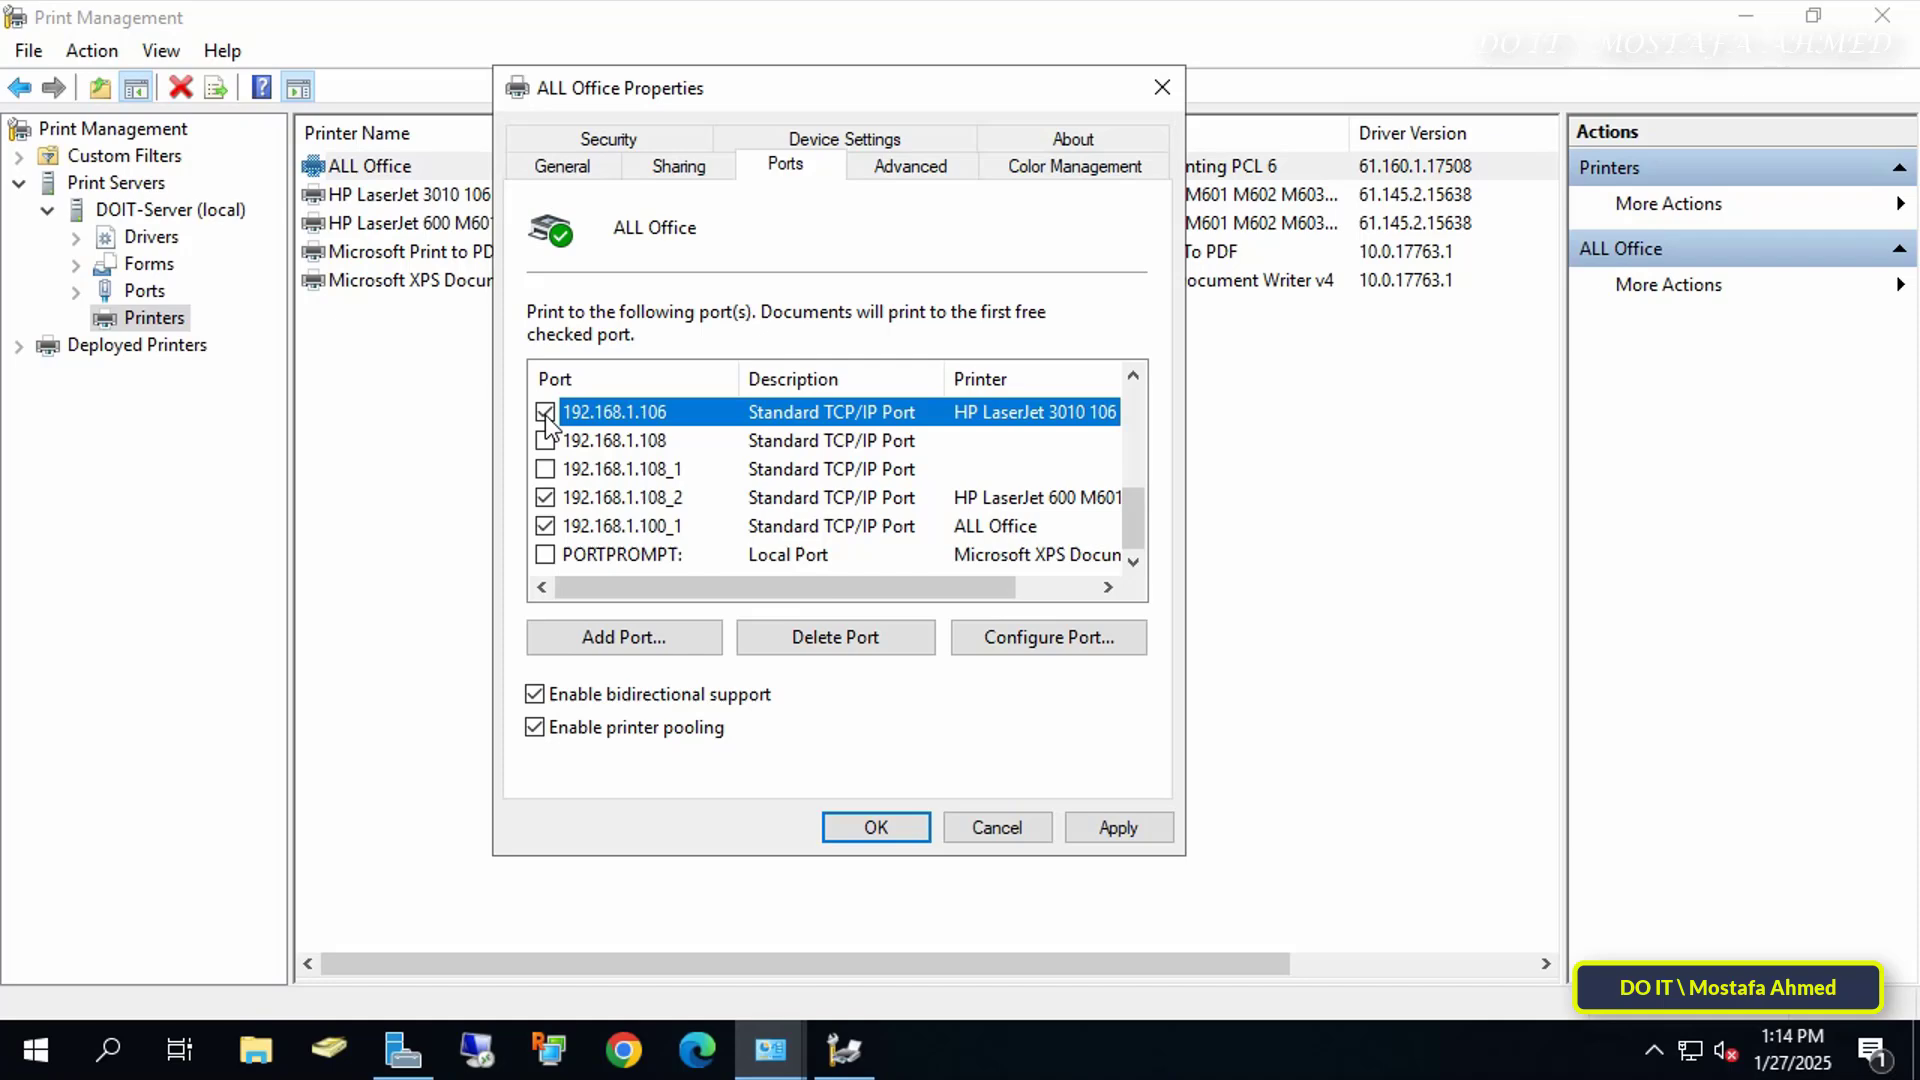
click(1080, 828)
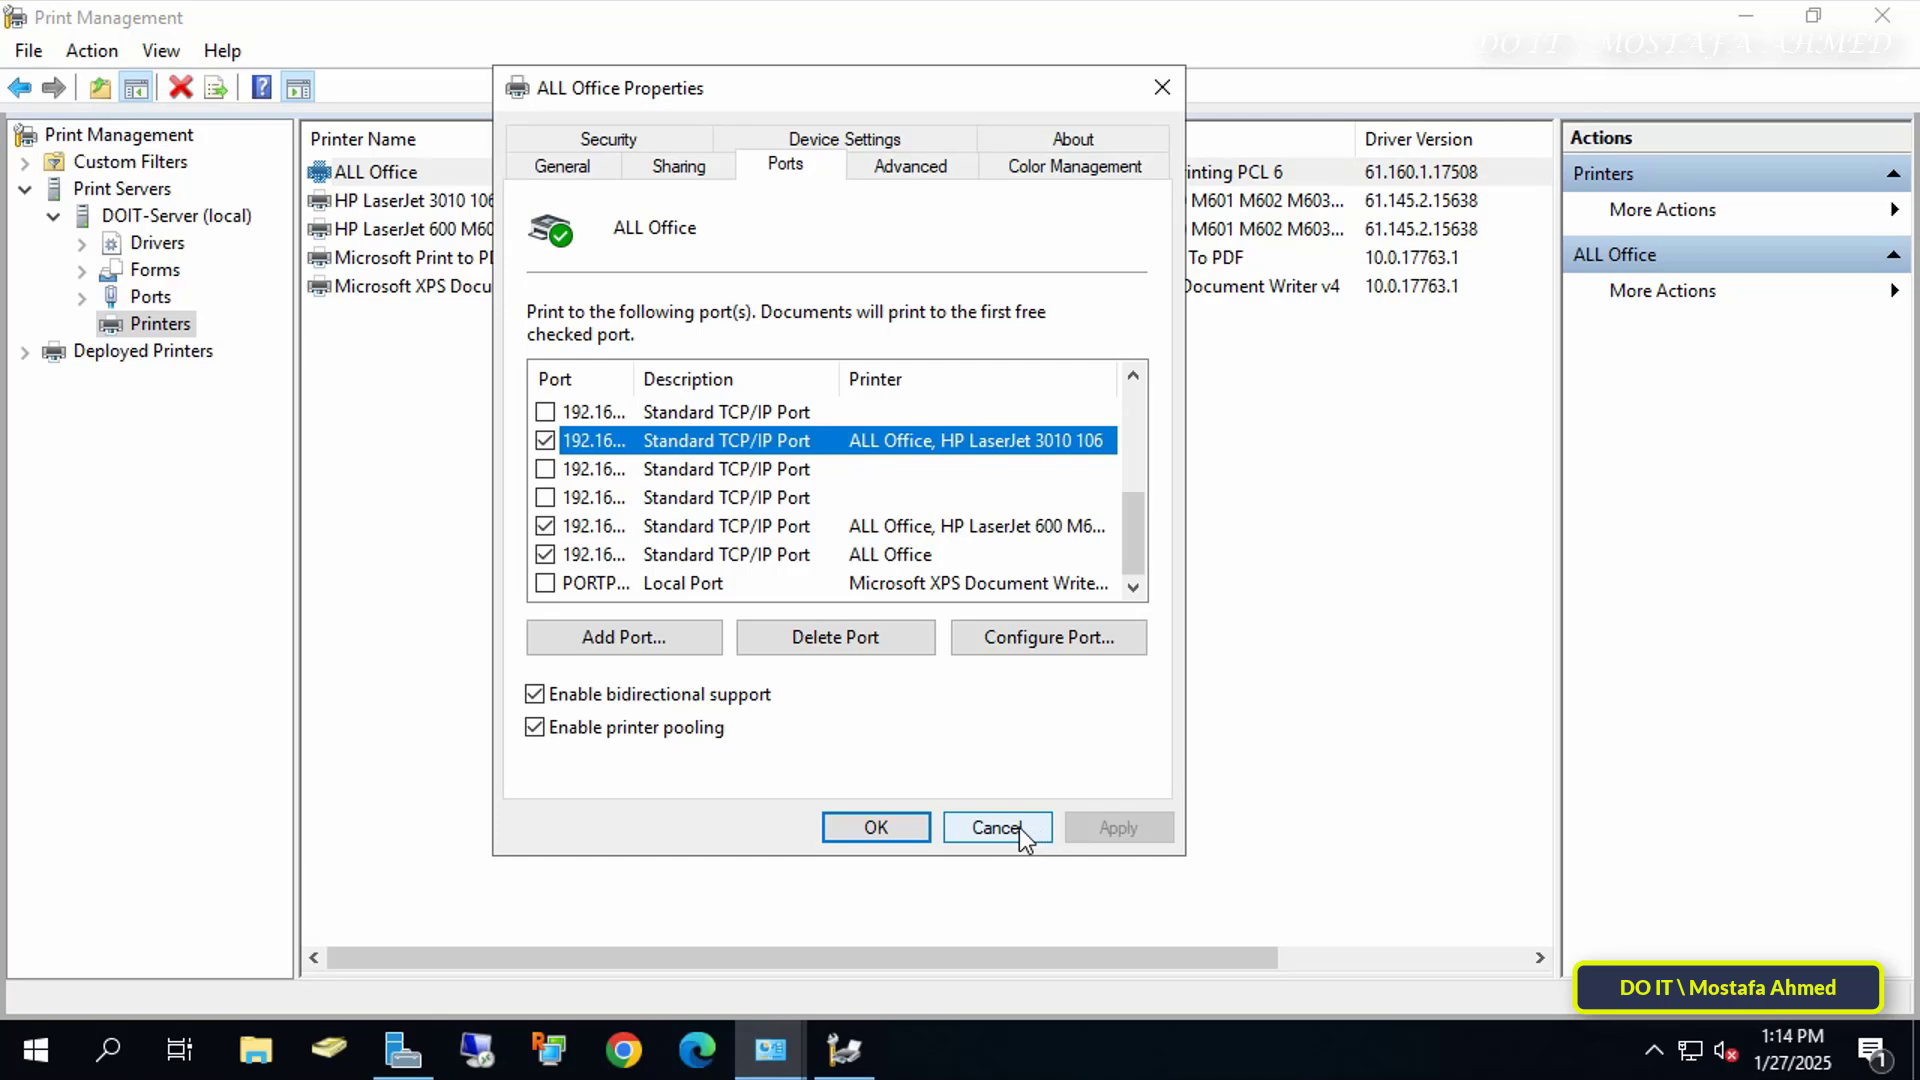
click(898, 827)
click(1261, 378)
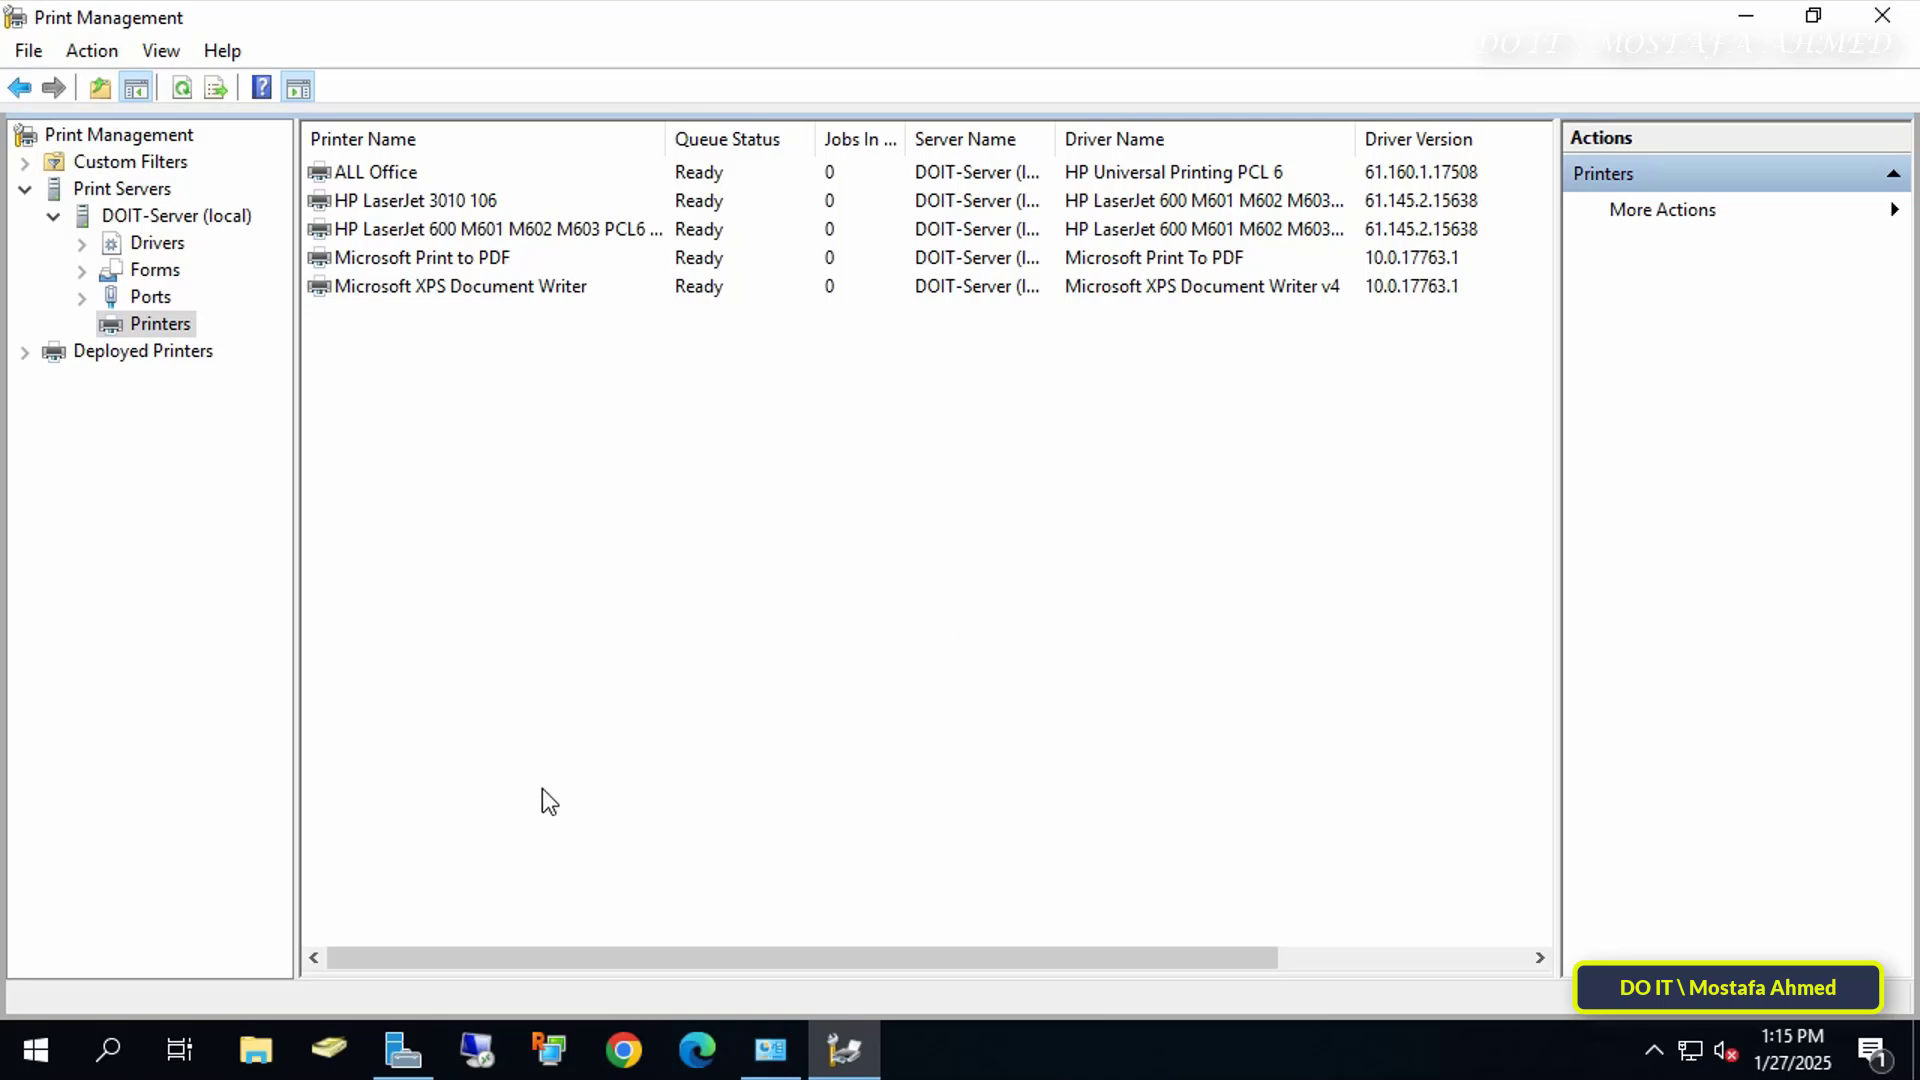
Step: Enter \\doit-server in the Run dialog, selecting it from the autocomplete suggestions
key(super+r)
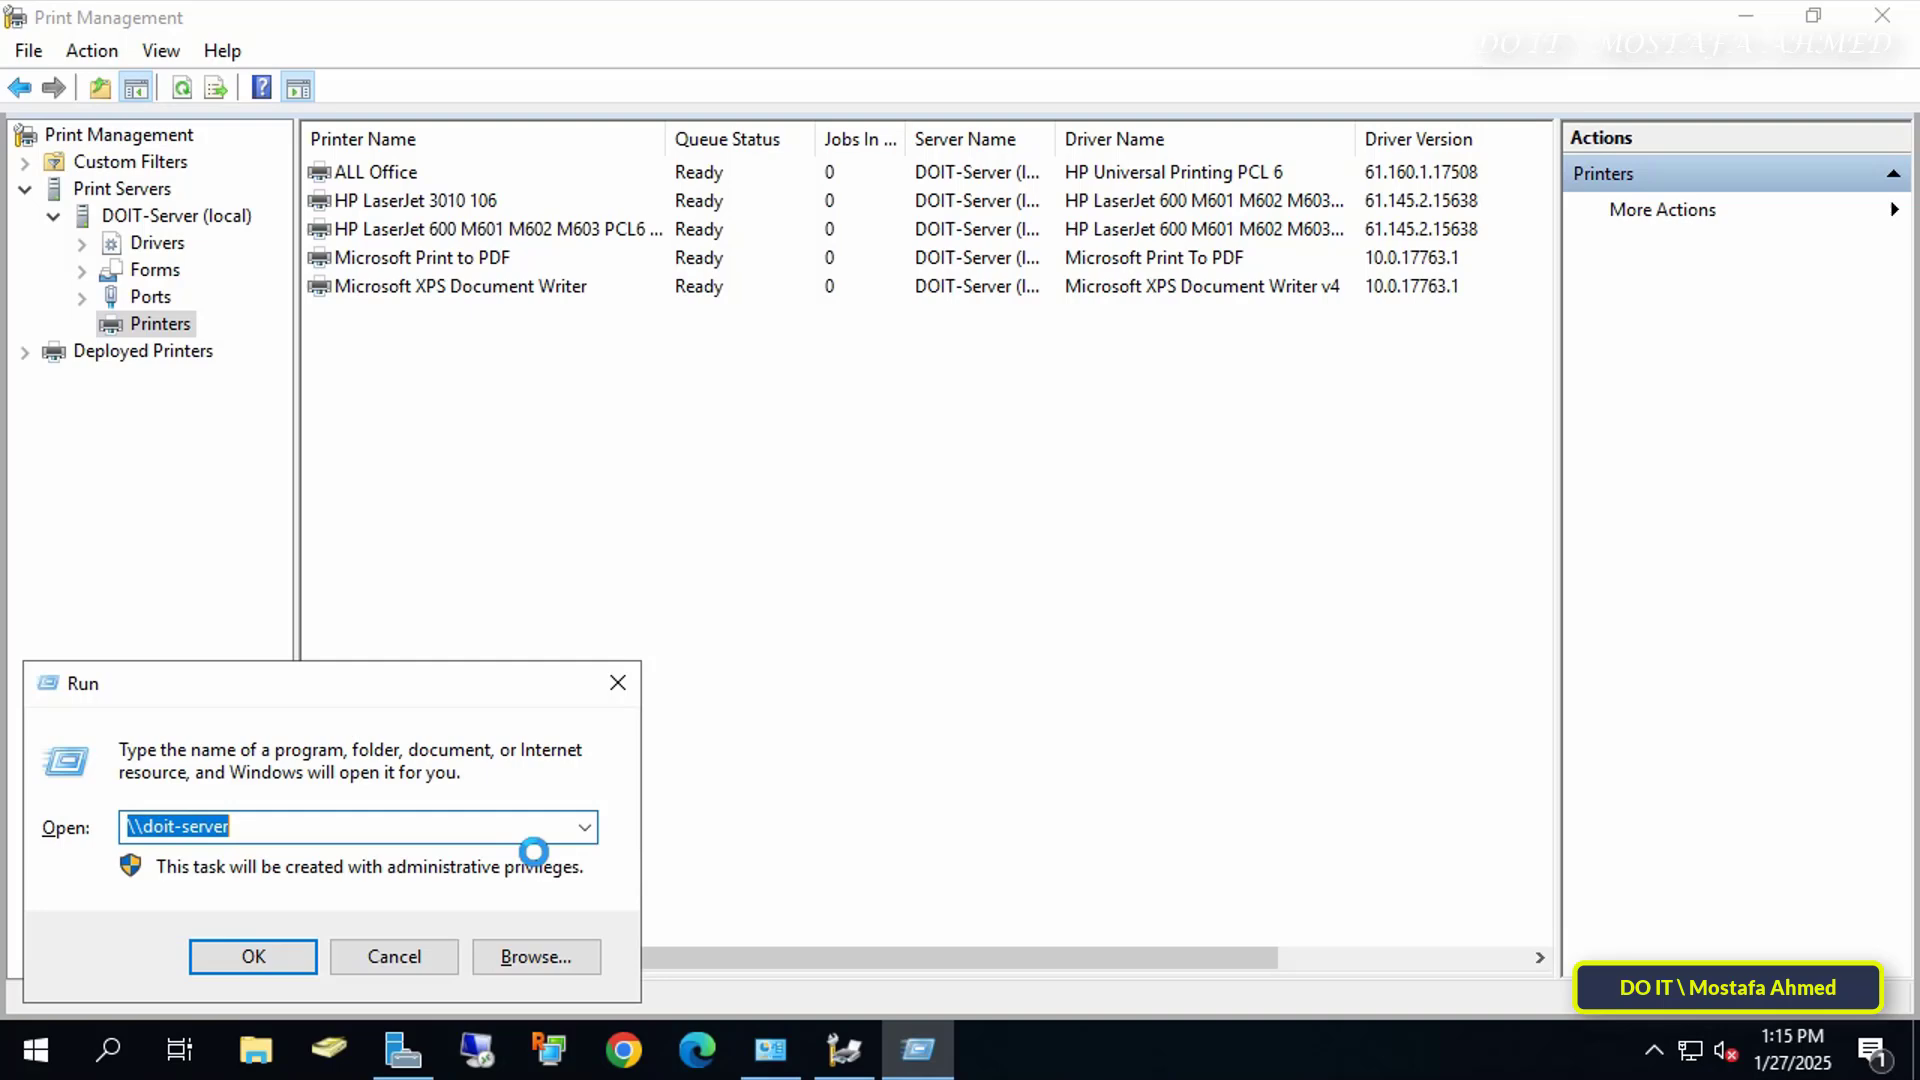
key(BackSpace)
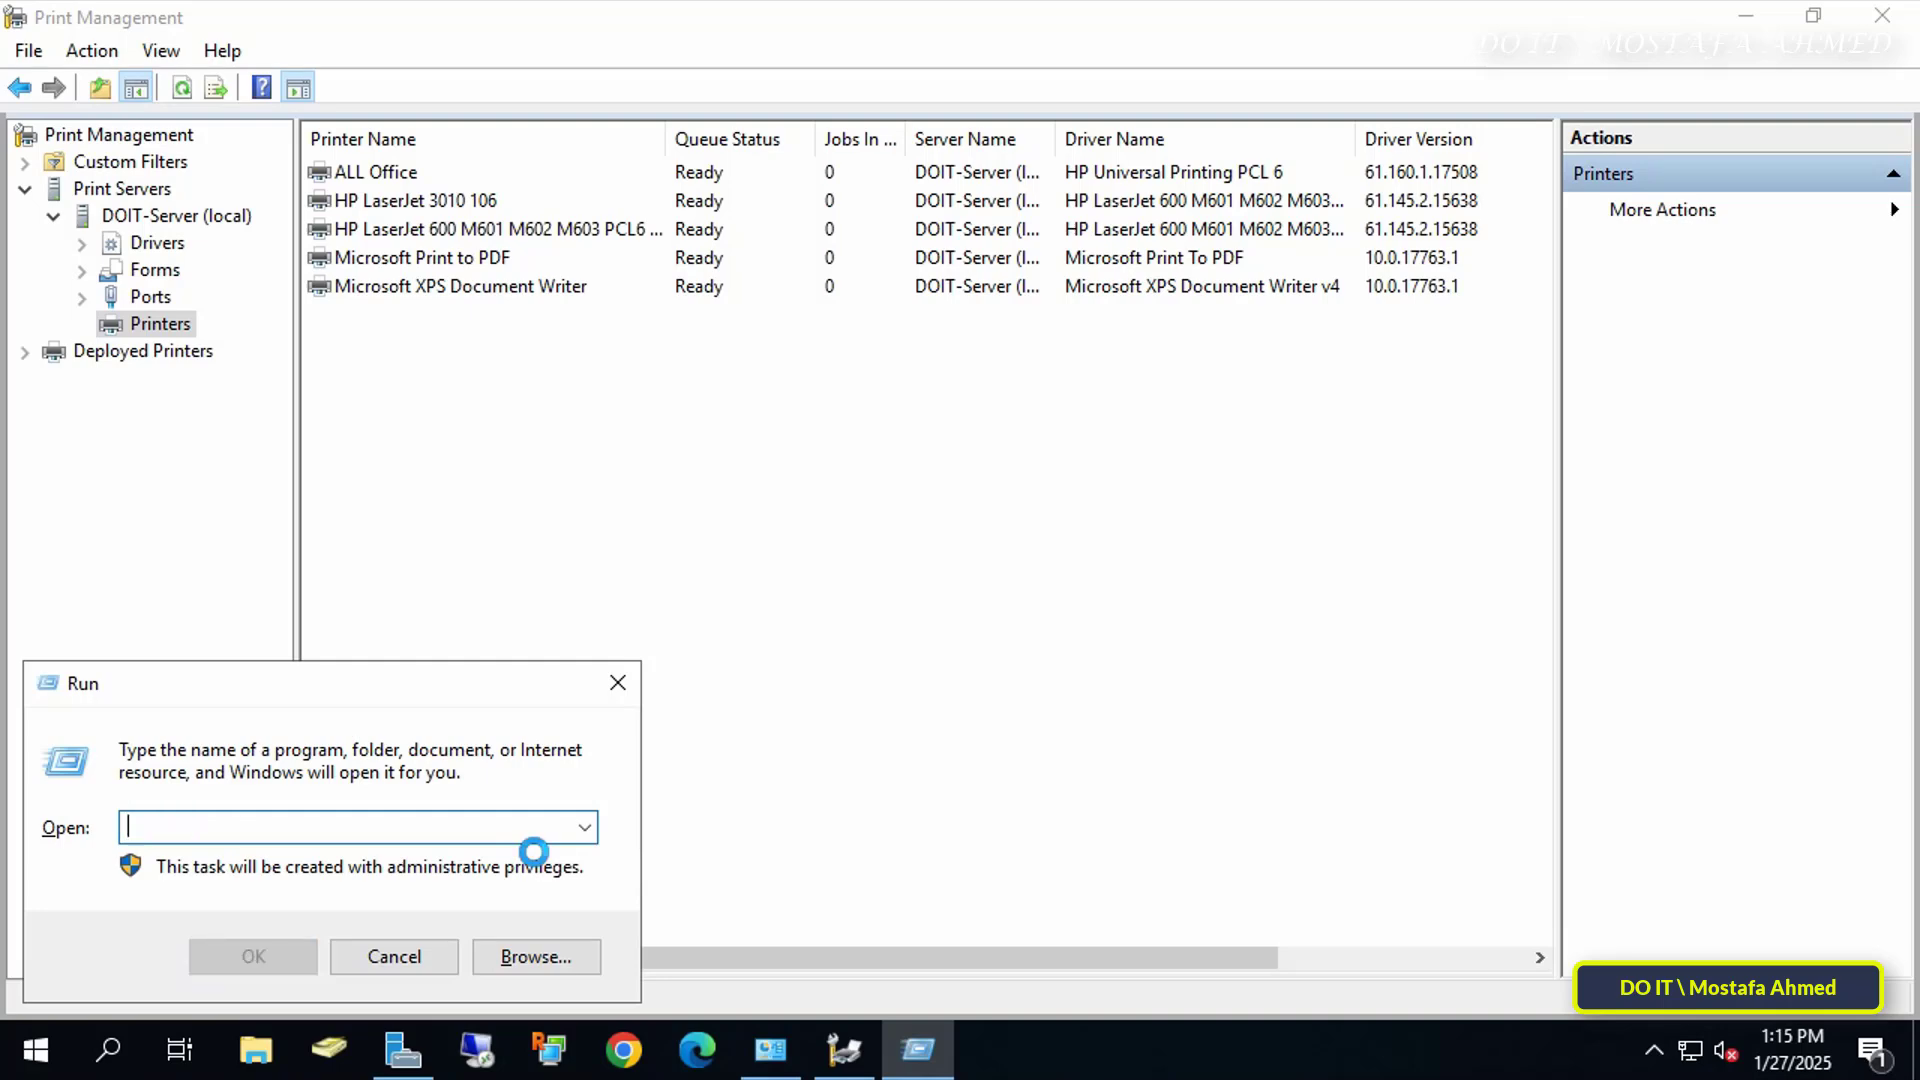
text(\\)
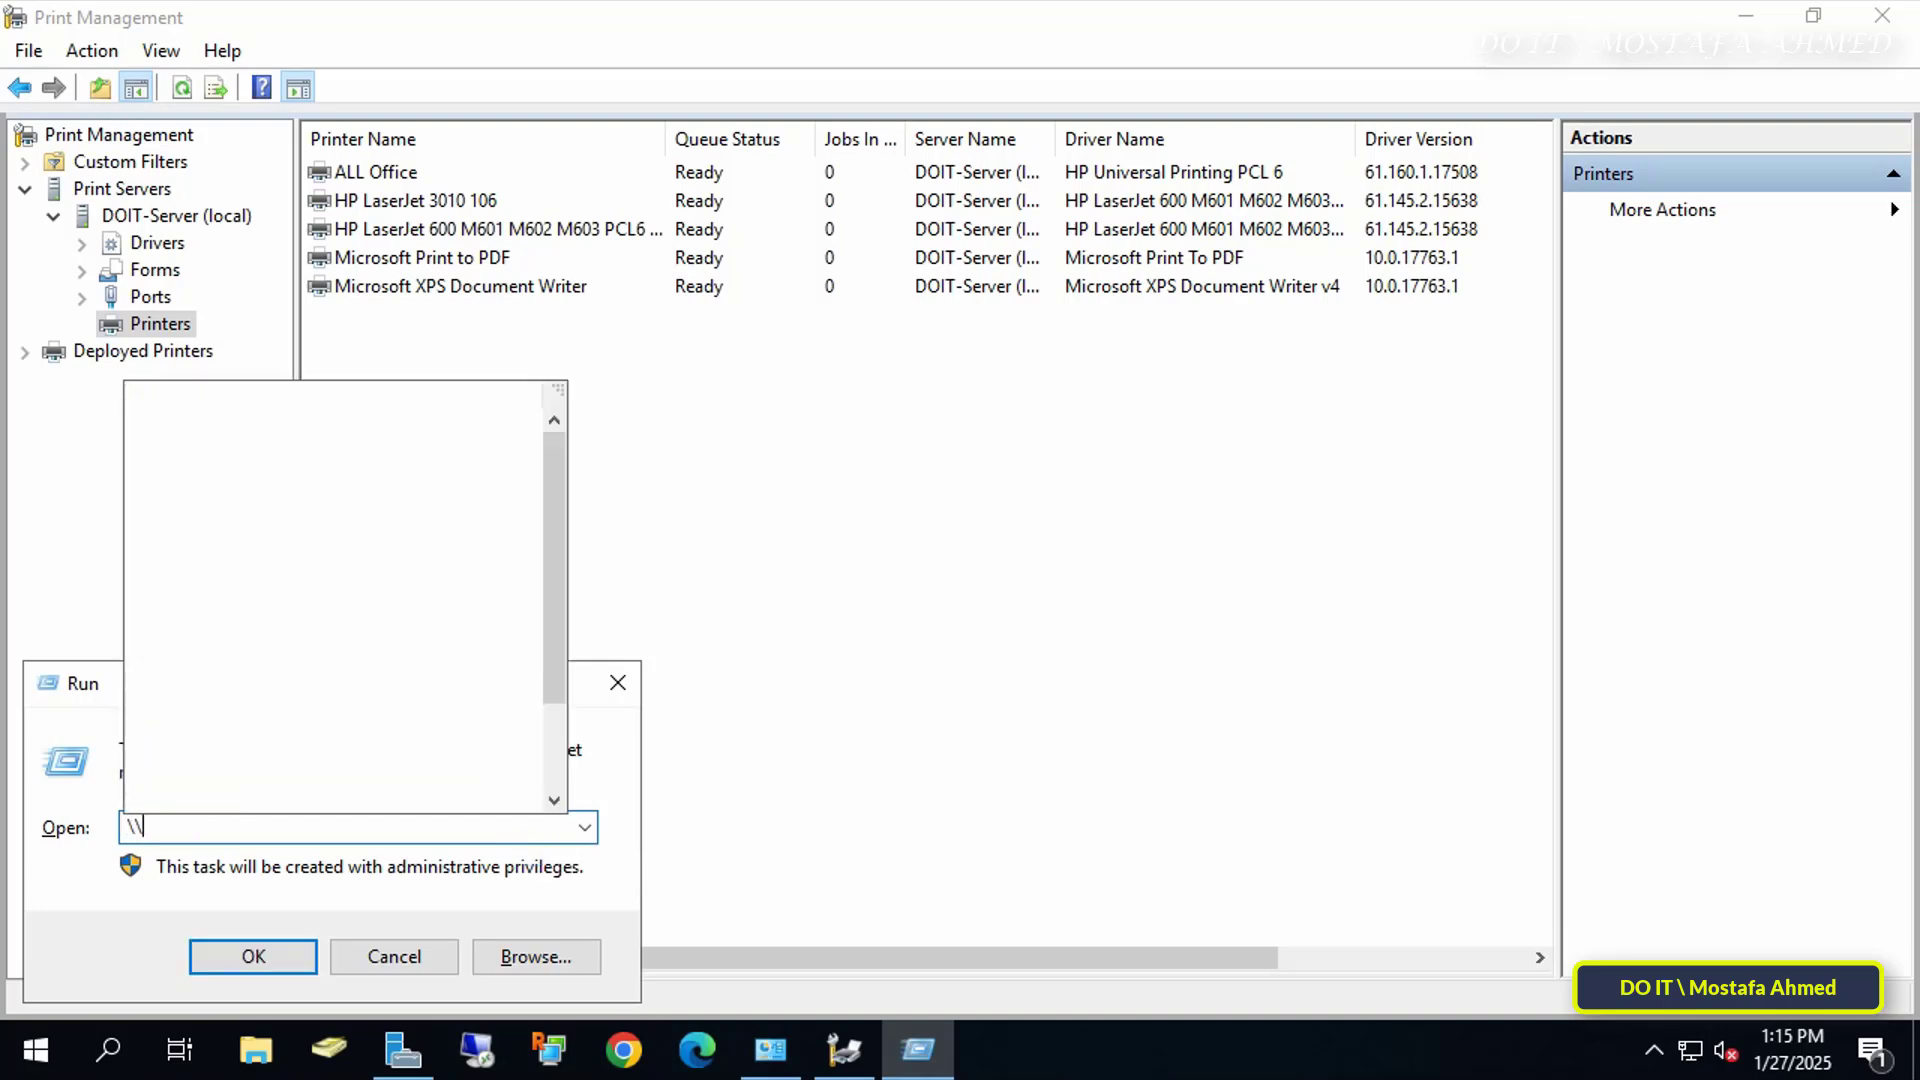
text(do)
text(it)
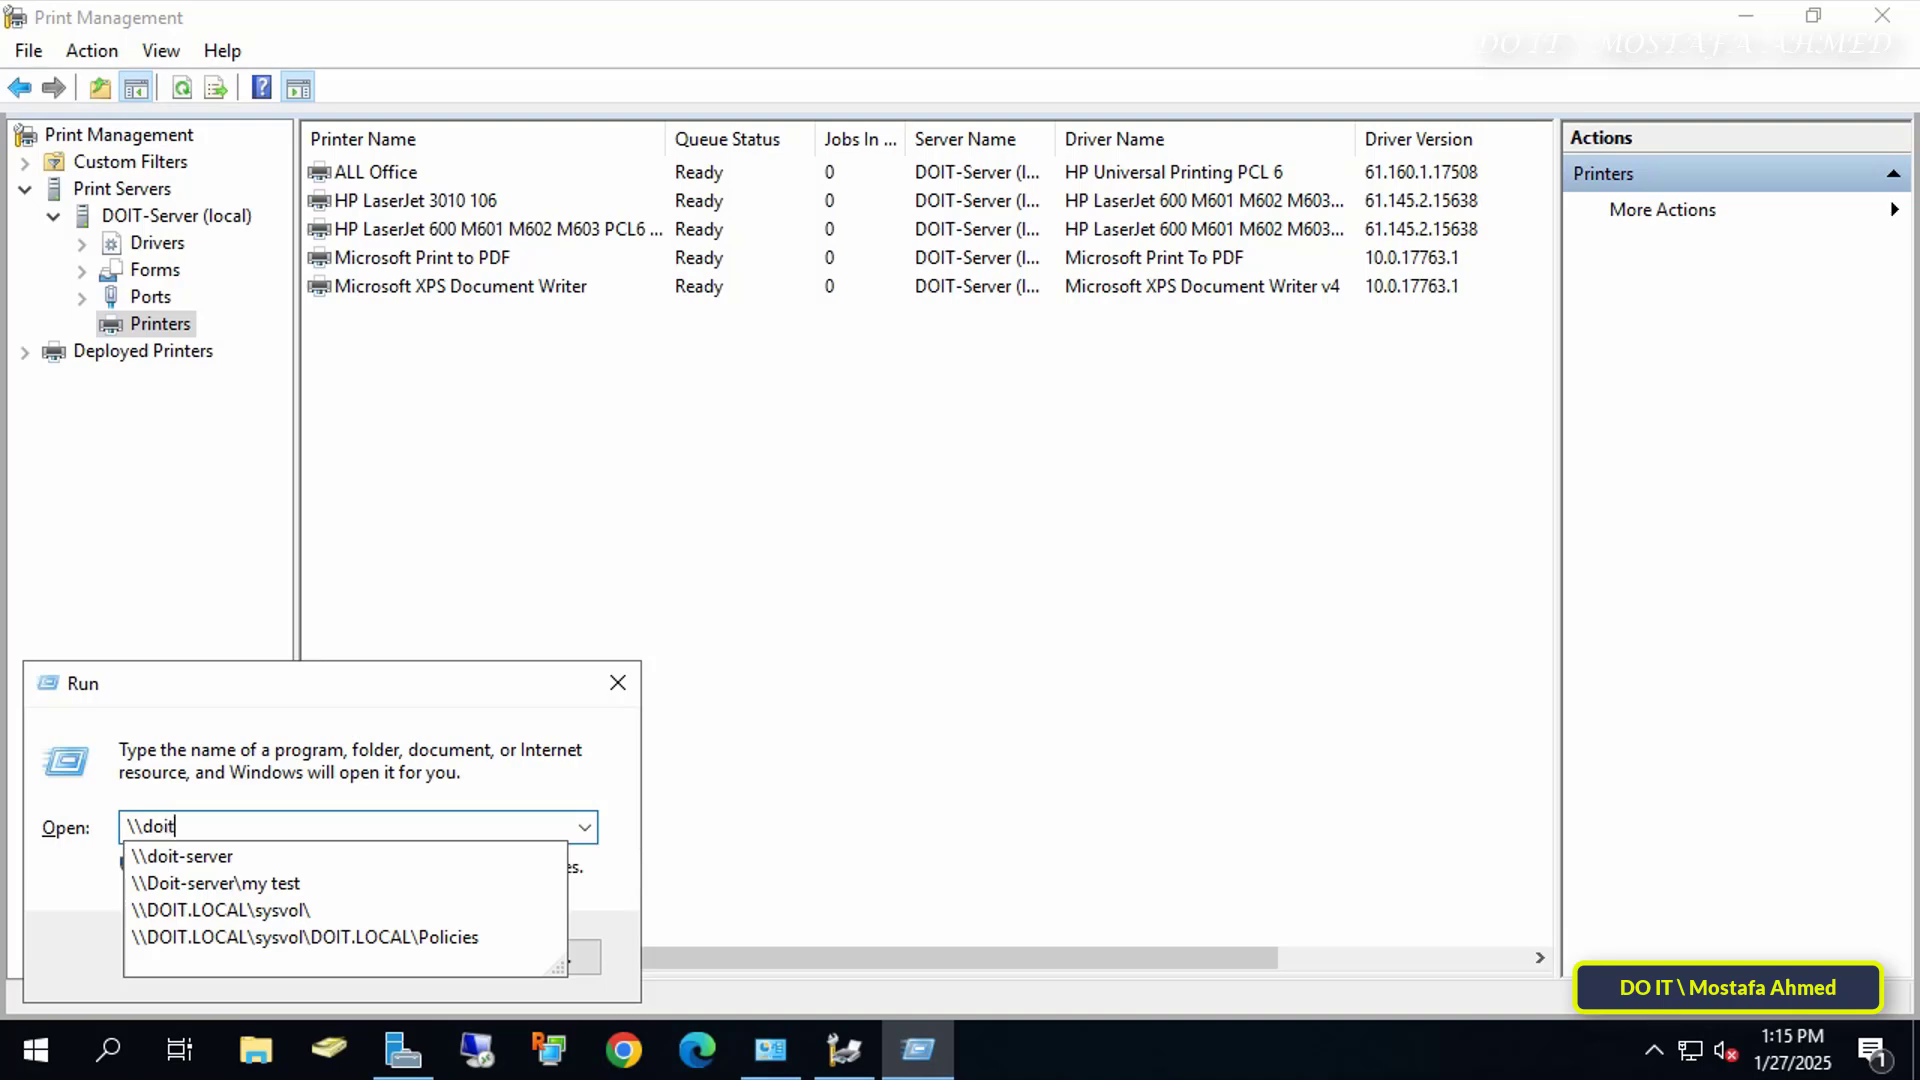
text(-server)
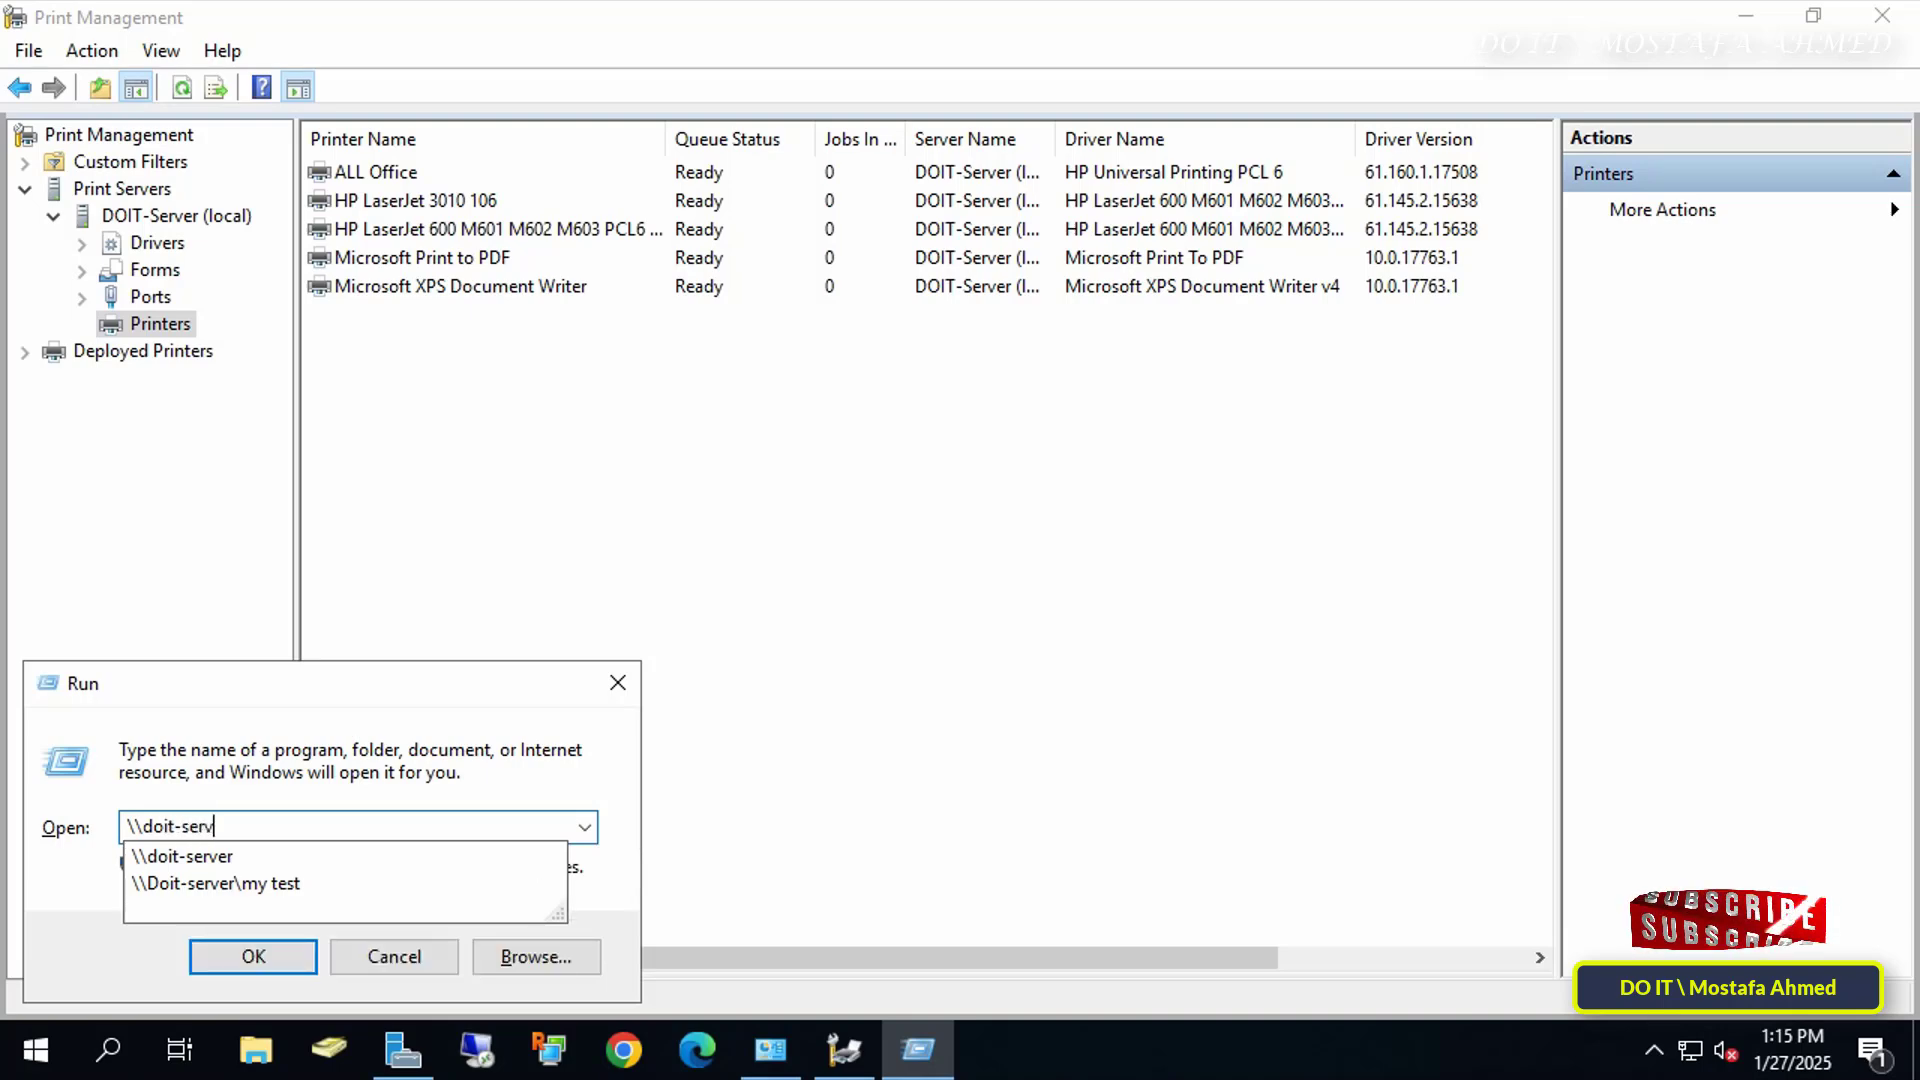
click(274, 856)
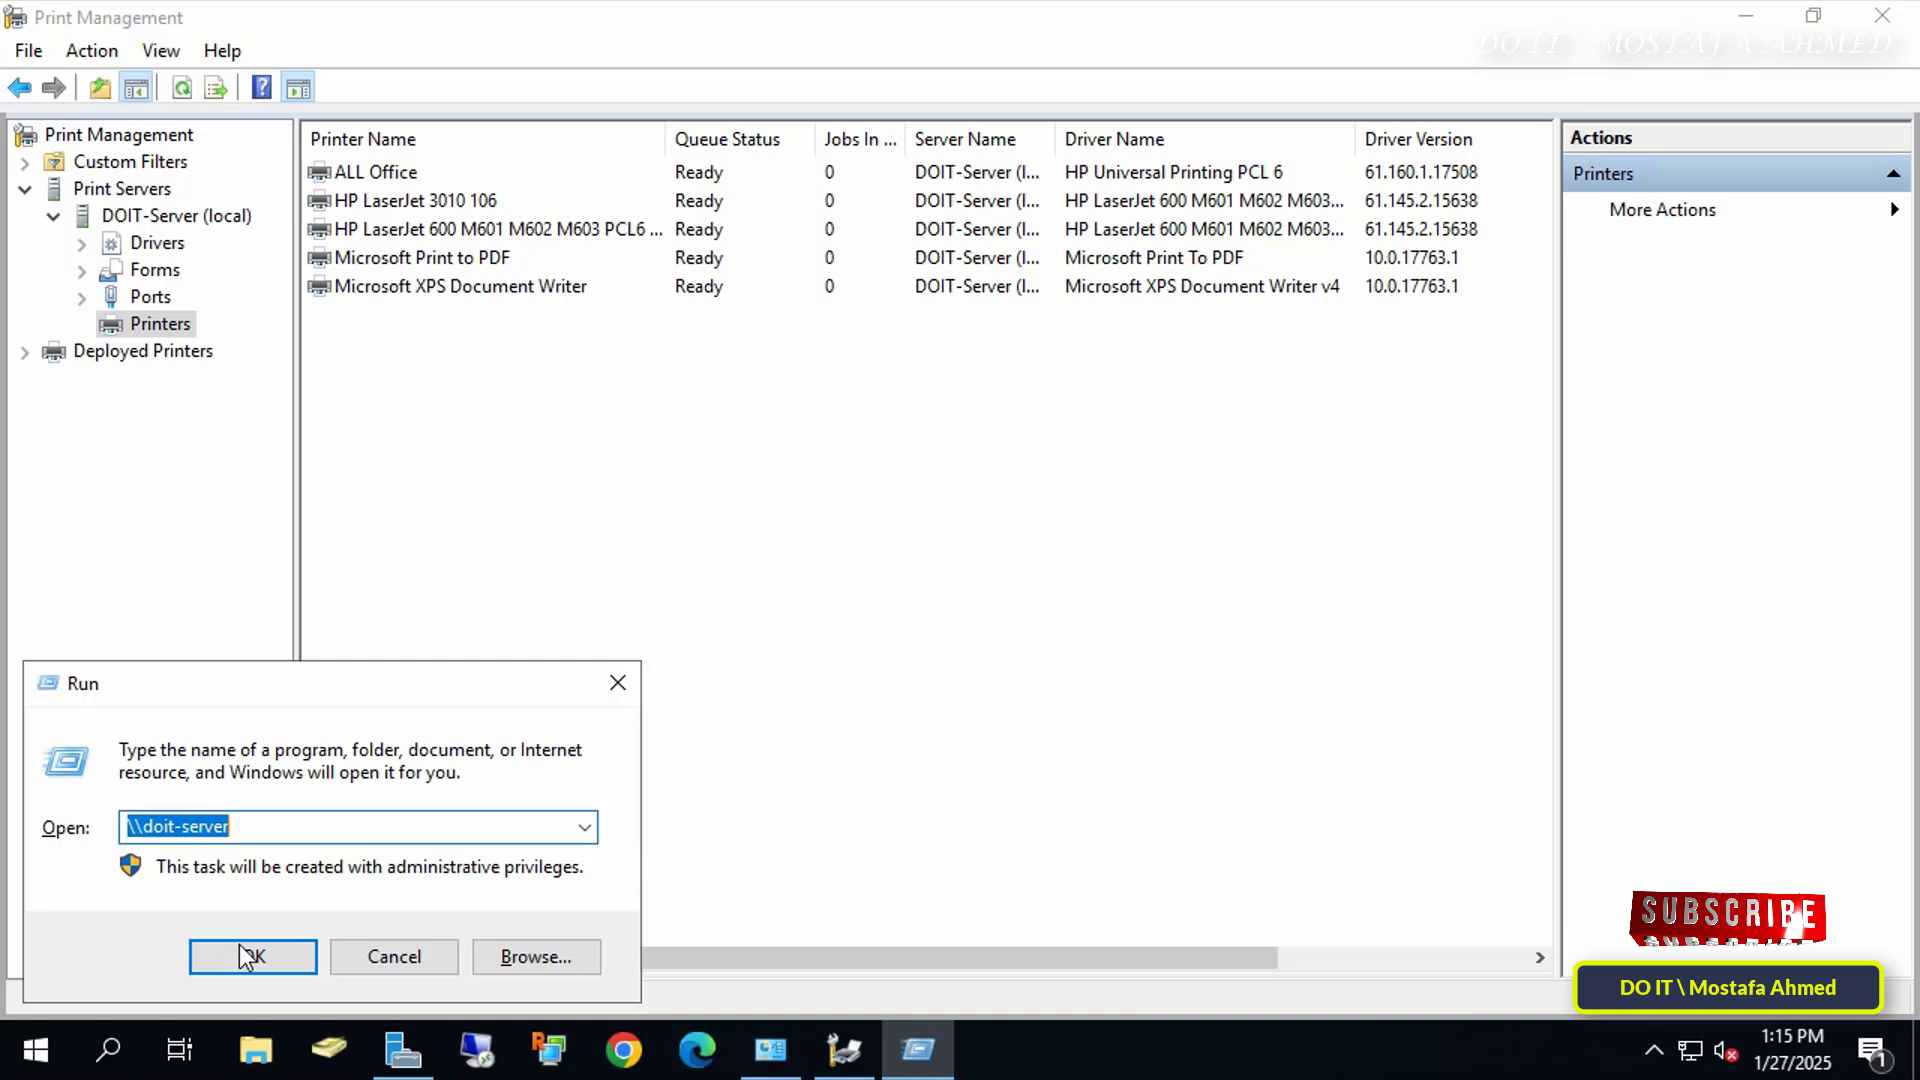
Step: Open the shared All Office print queue on \\doit-server and its printer properties
click(245, 955)
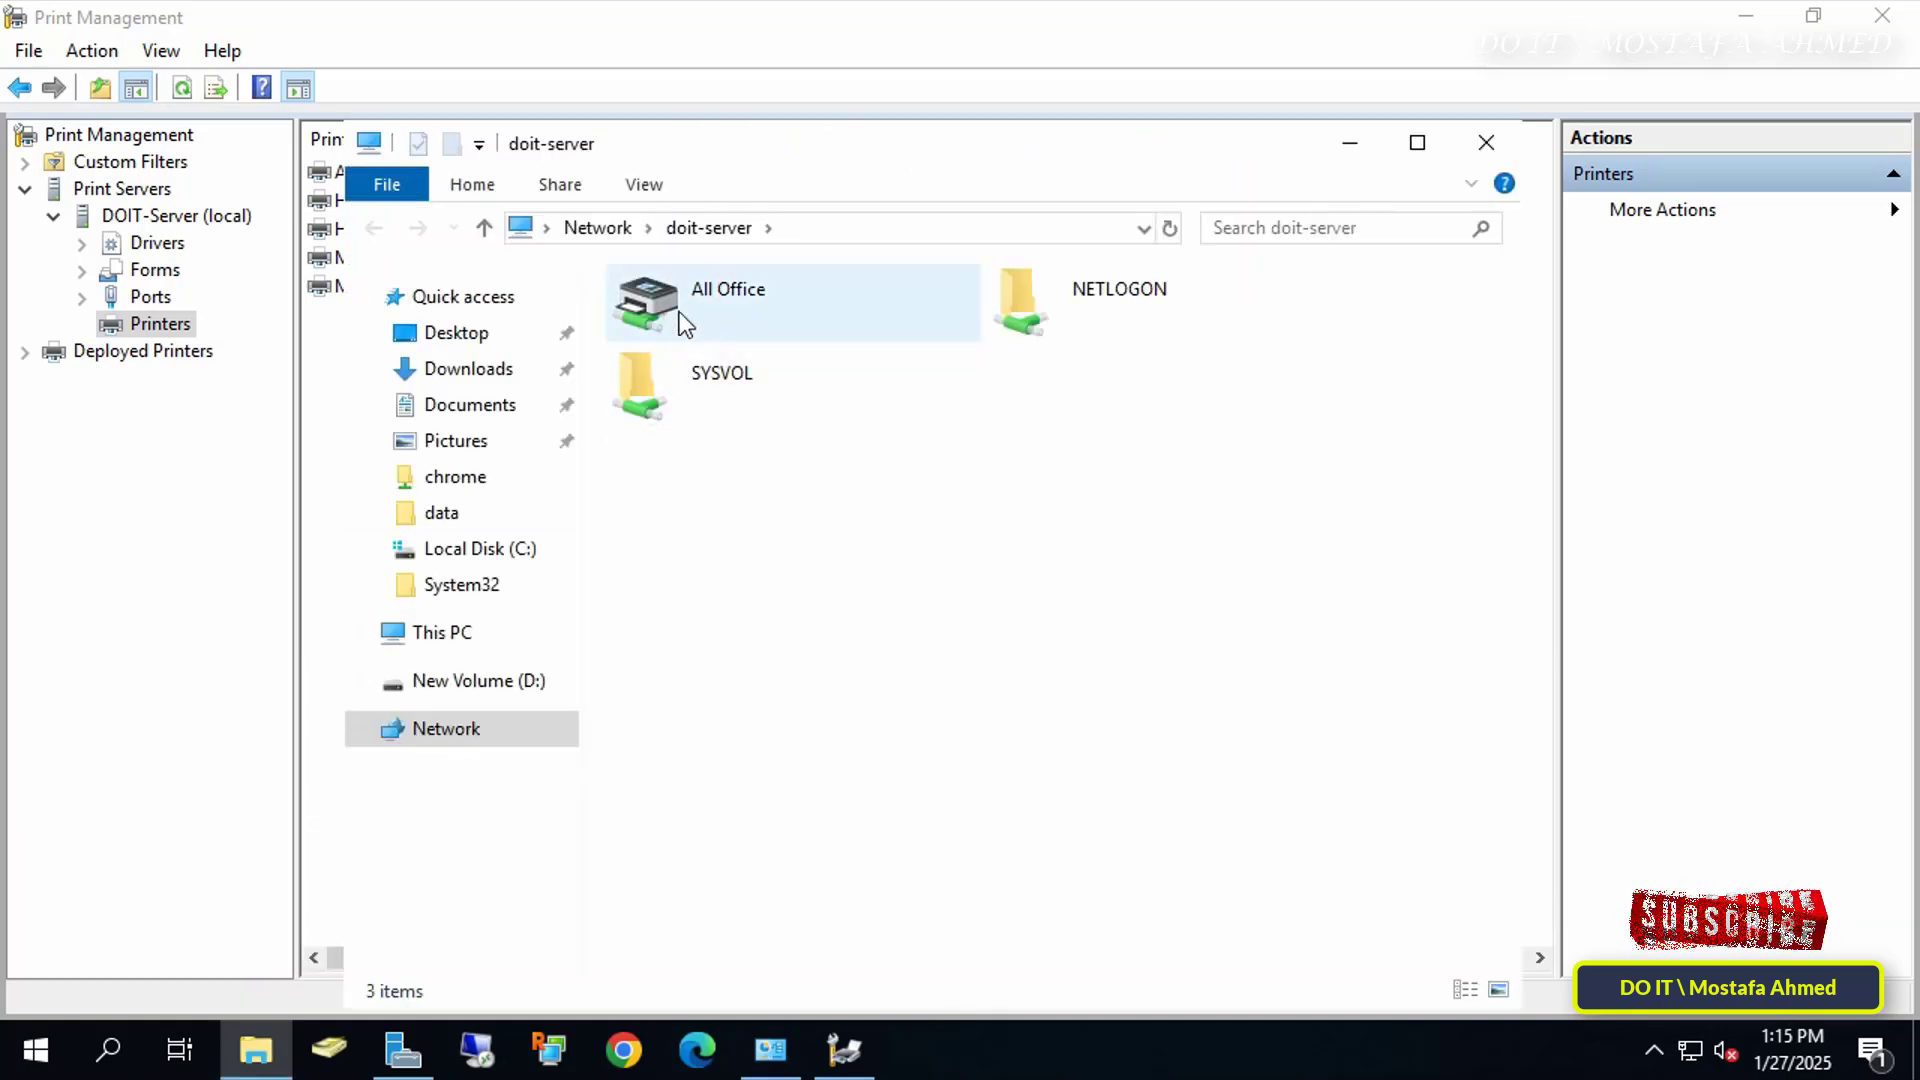
click(726, 315)
right_click(725, 304)
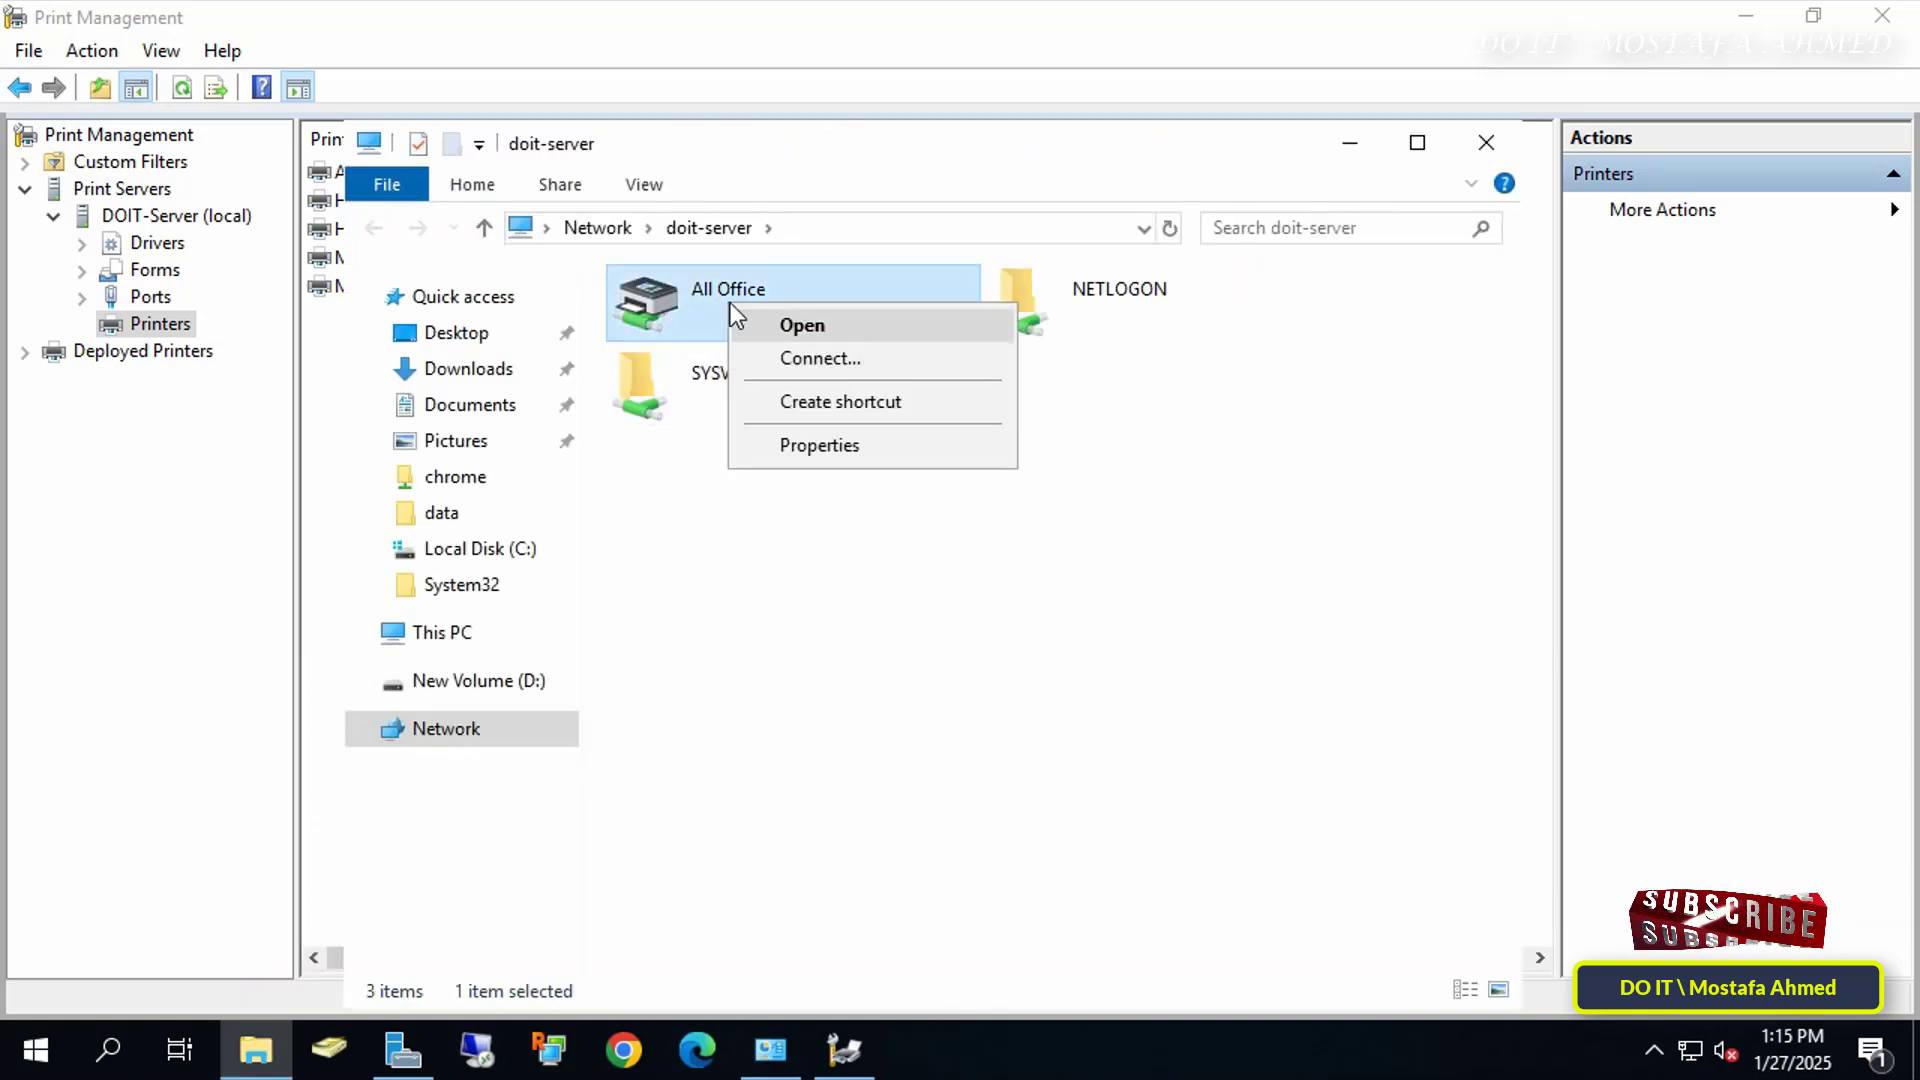
click(760, 321)
click(122, 211)
click(180, 548)
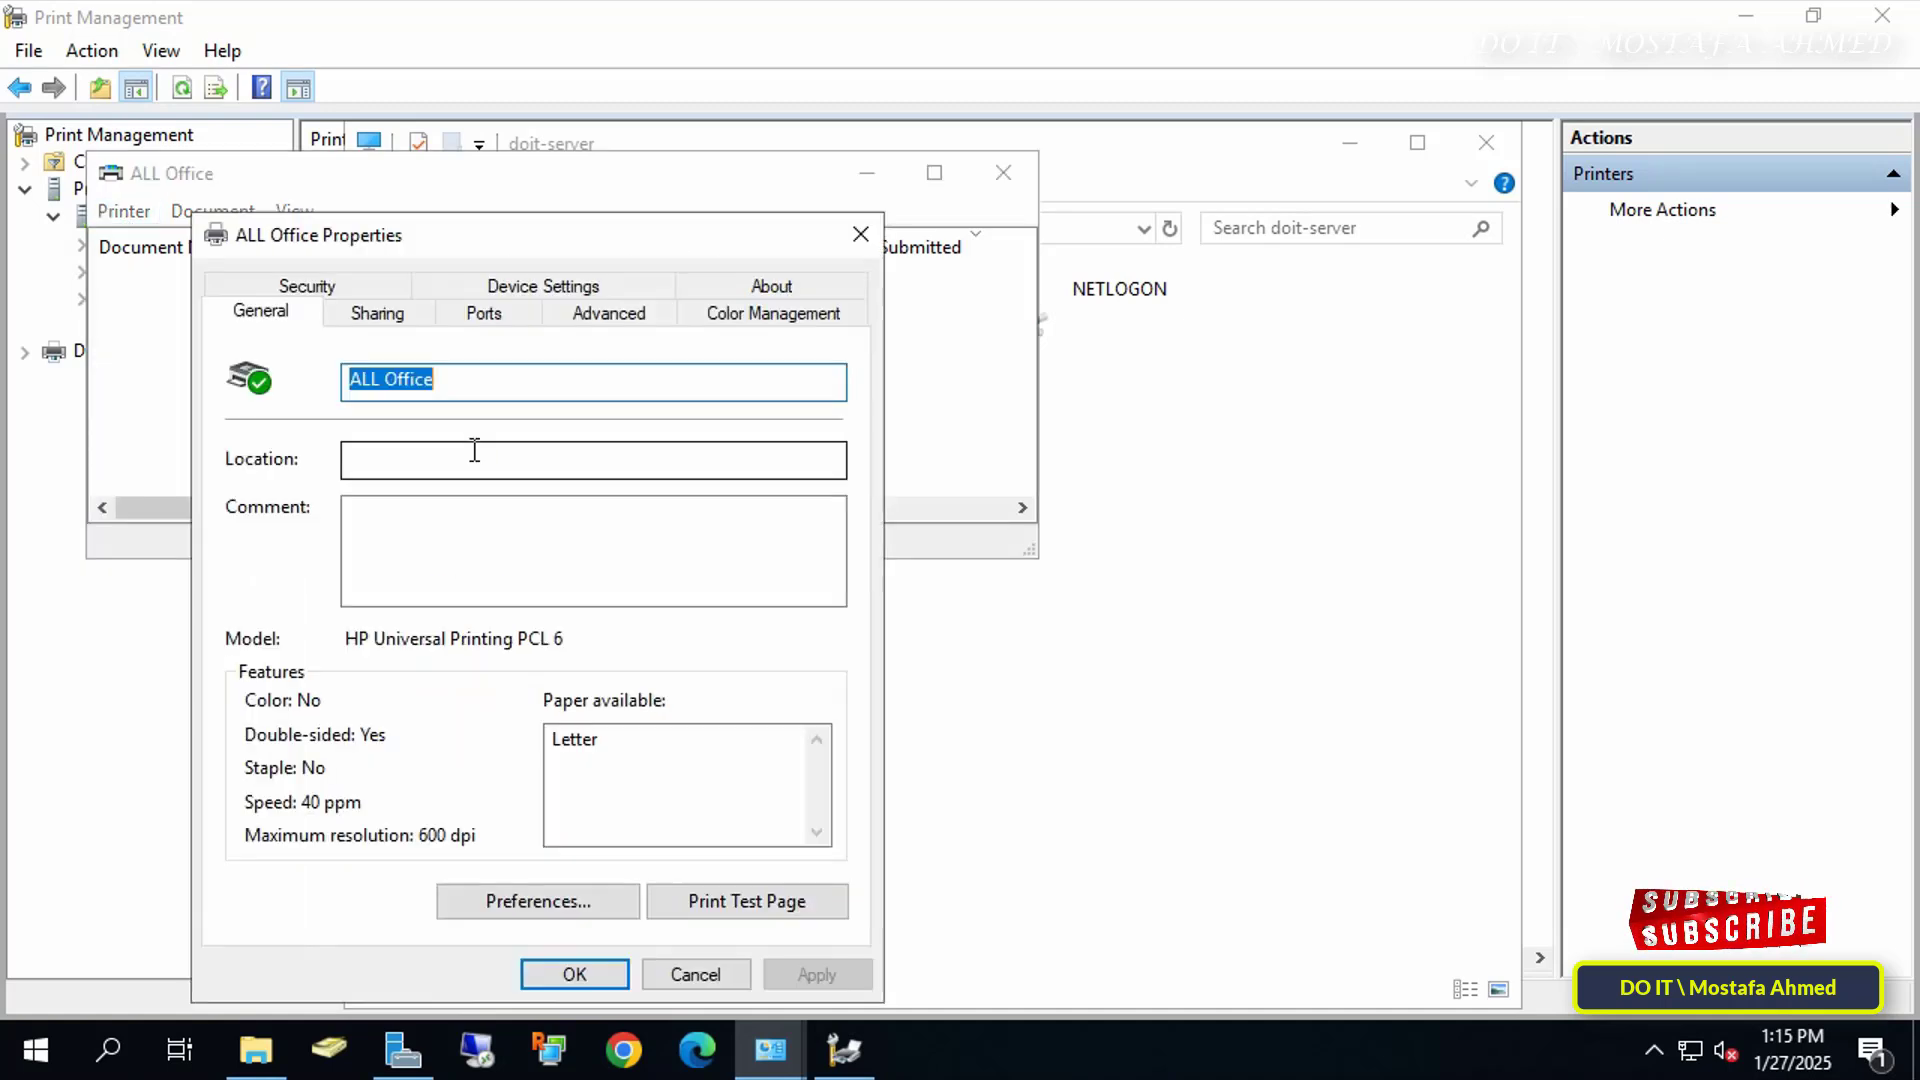
Step: Confirm the three checked pooled ports on the Ports tab, including 192.168.1.100_1, and apply
drag(526, 248, 912, 121)
click(862, 190)
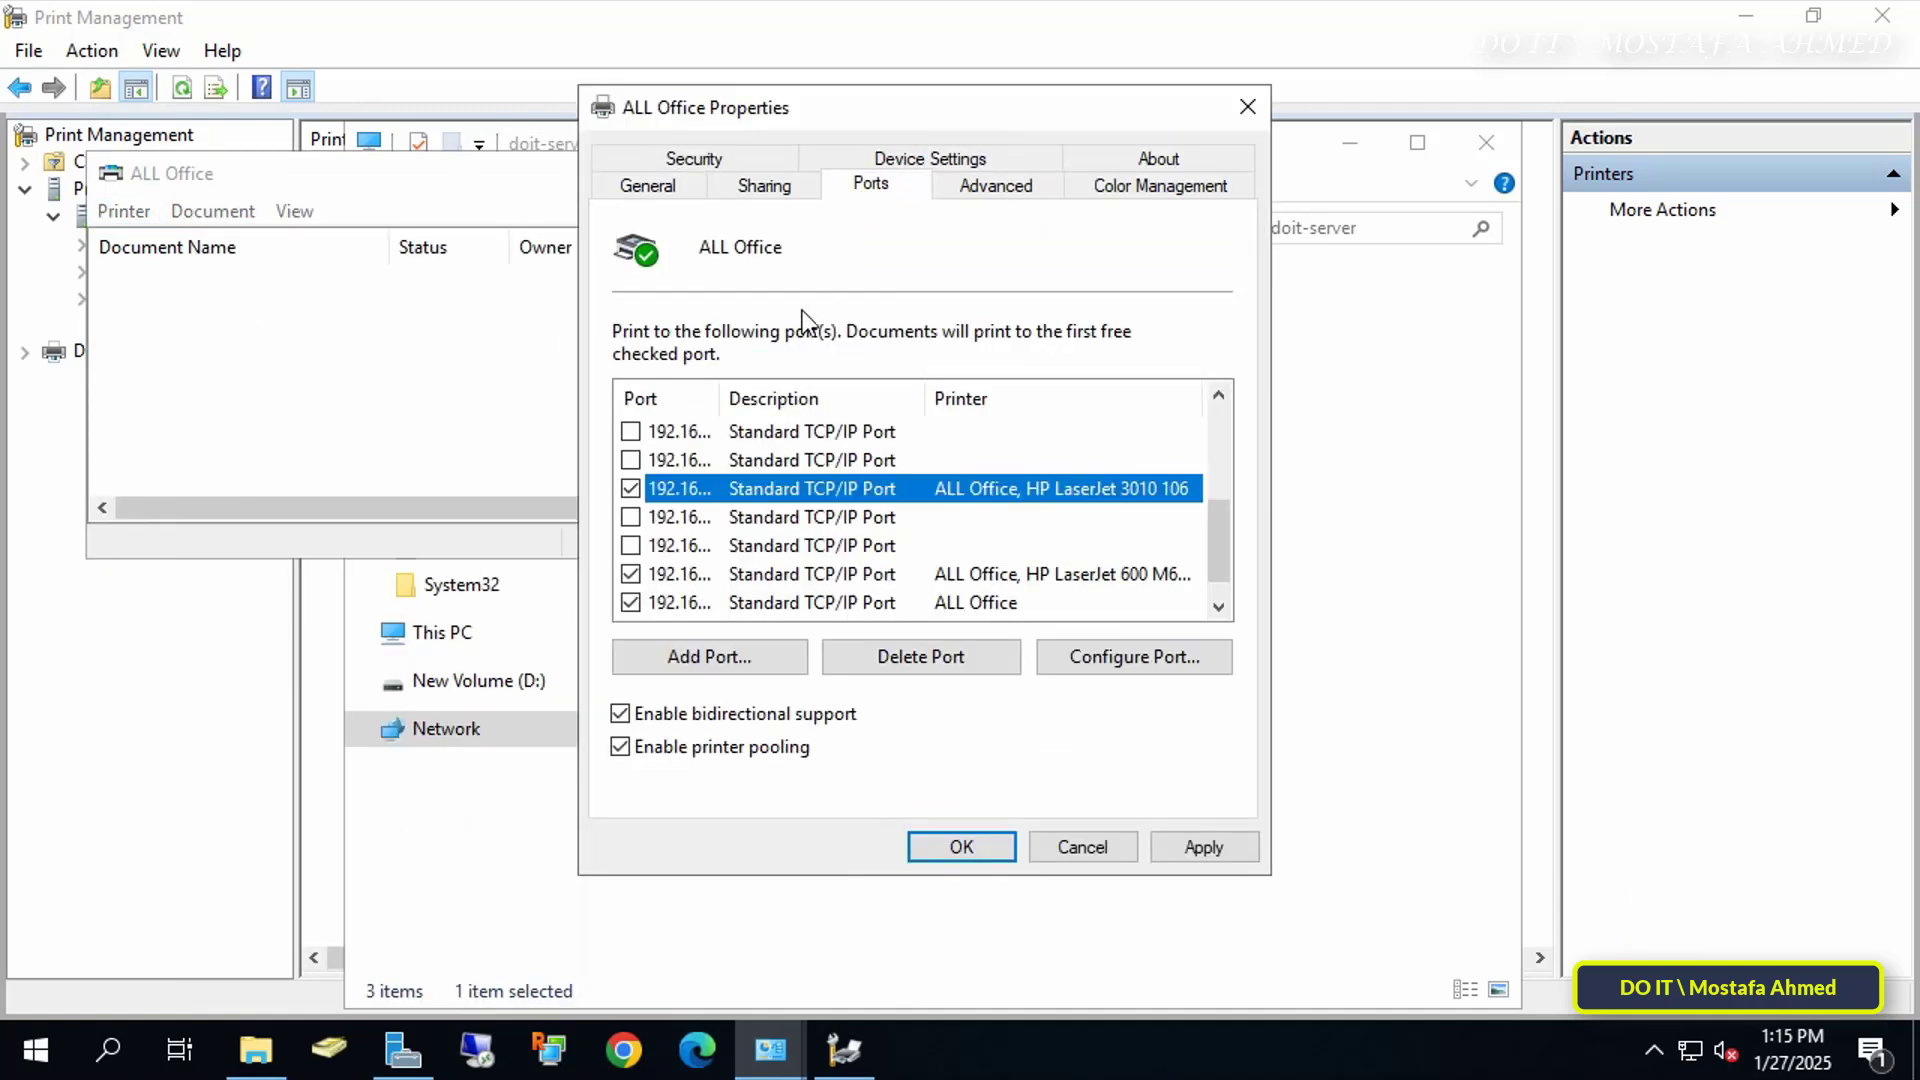
drag(718, 390, 858, 387)
scroll(752, 560, down, 1)
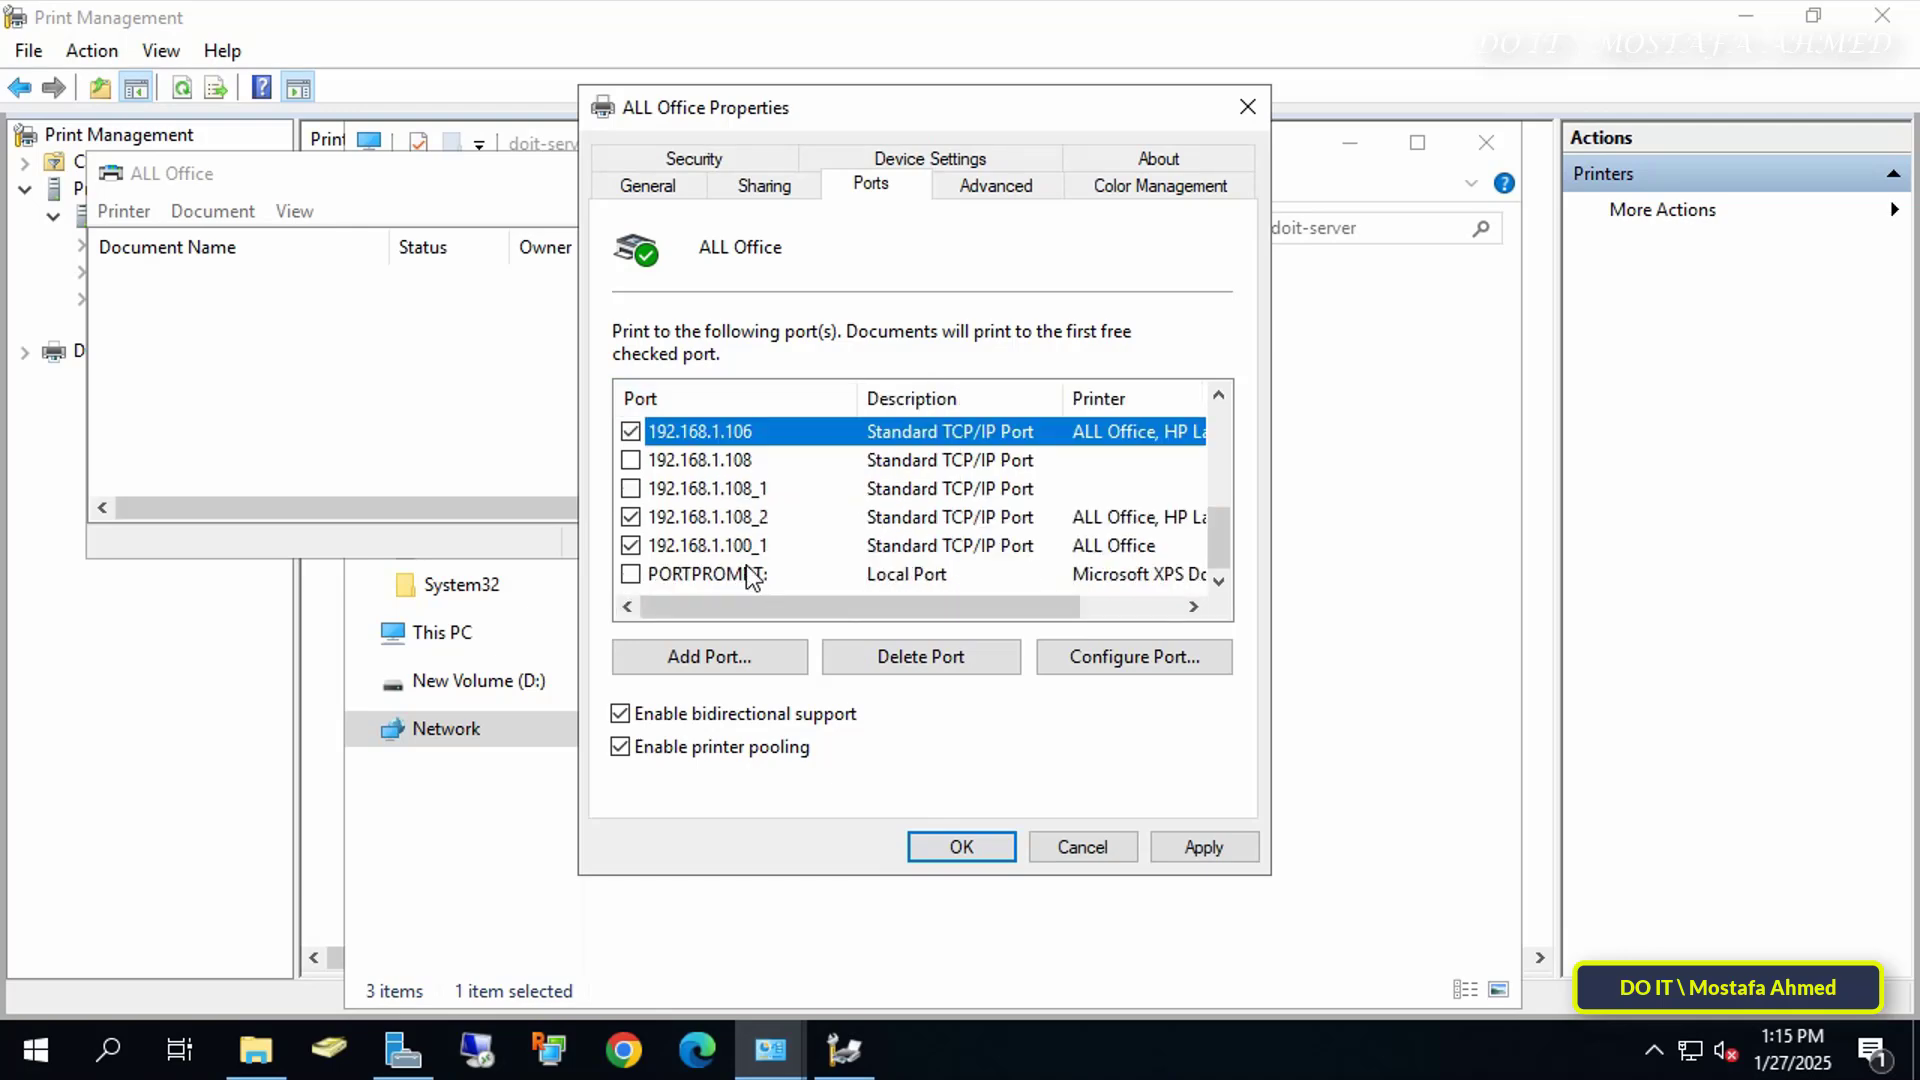
click(752, 545)
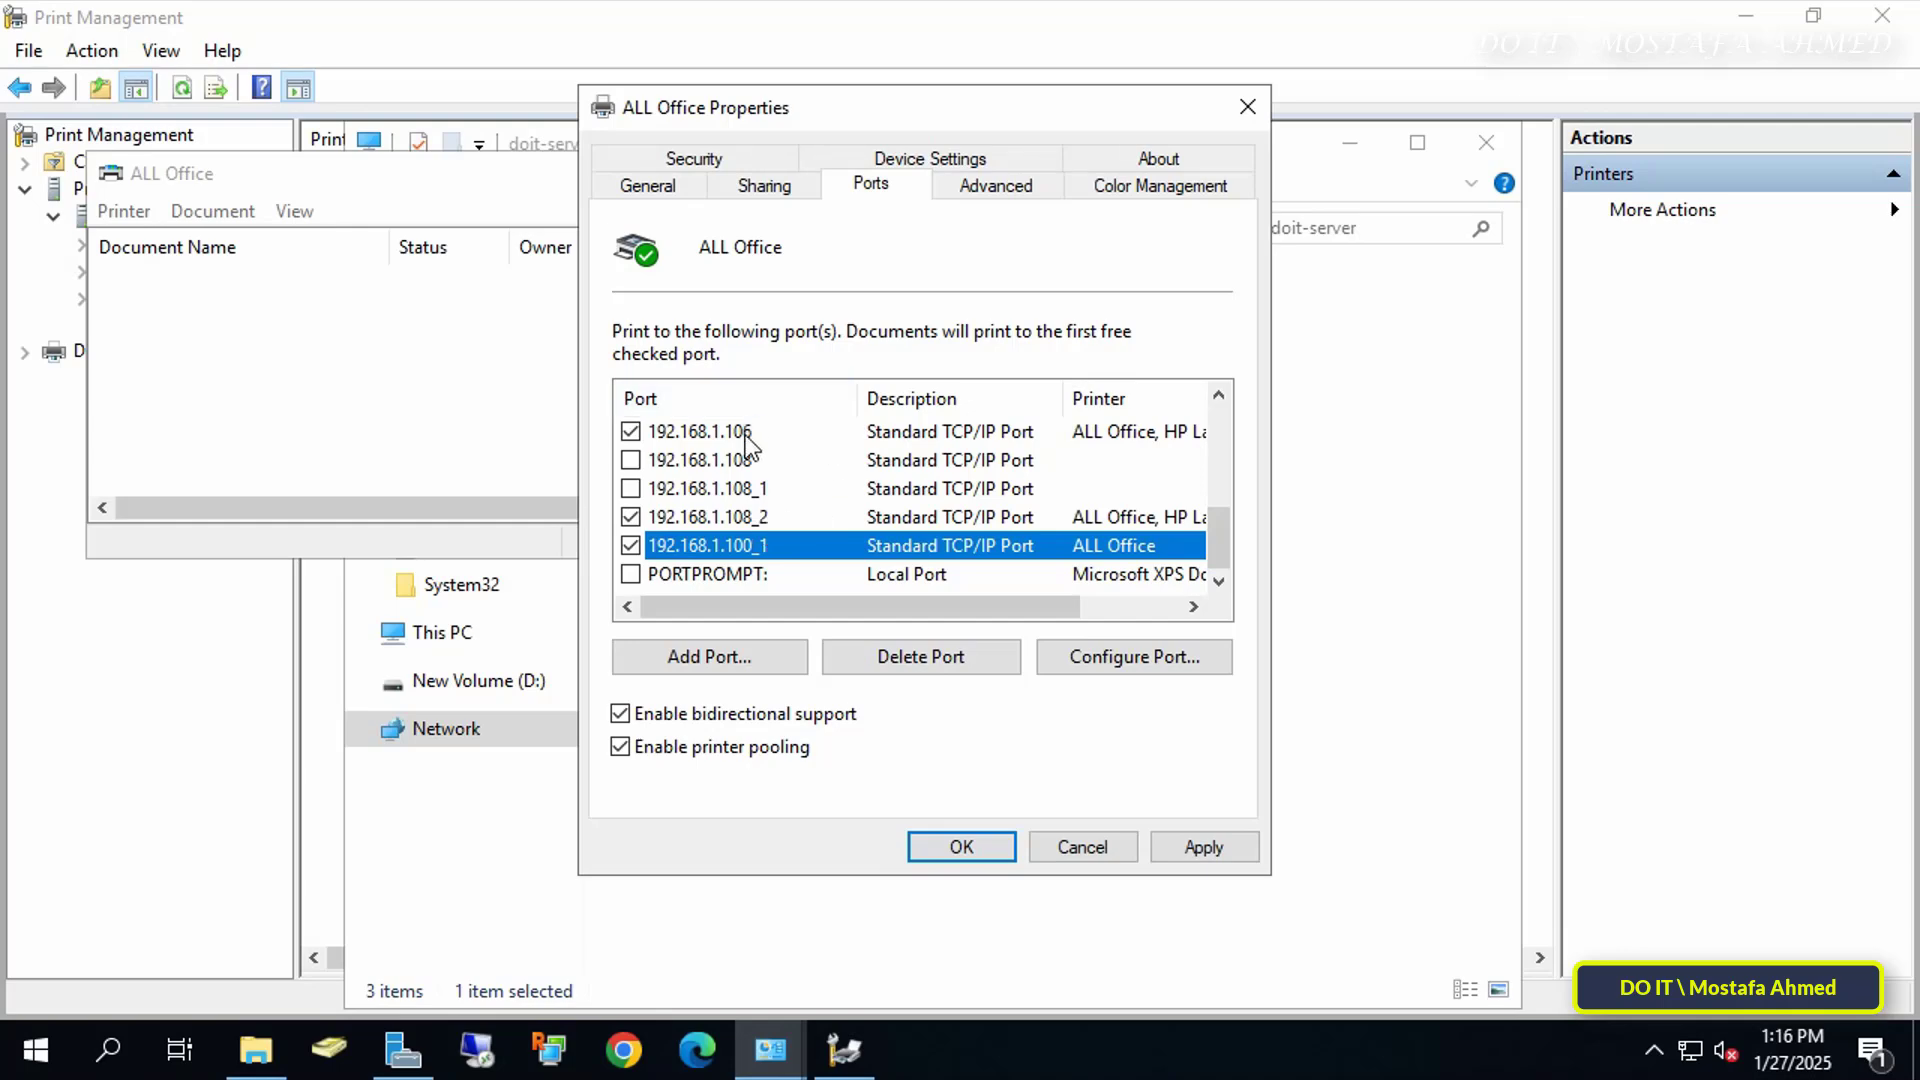
key(Up)
key(Up)
key(Up)
key(Up)
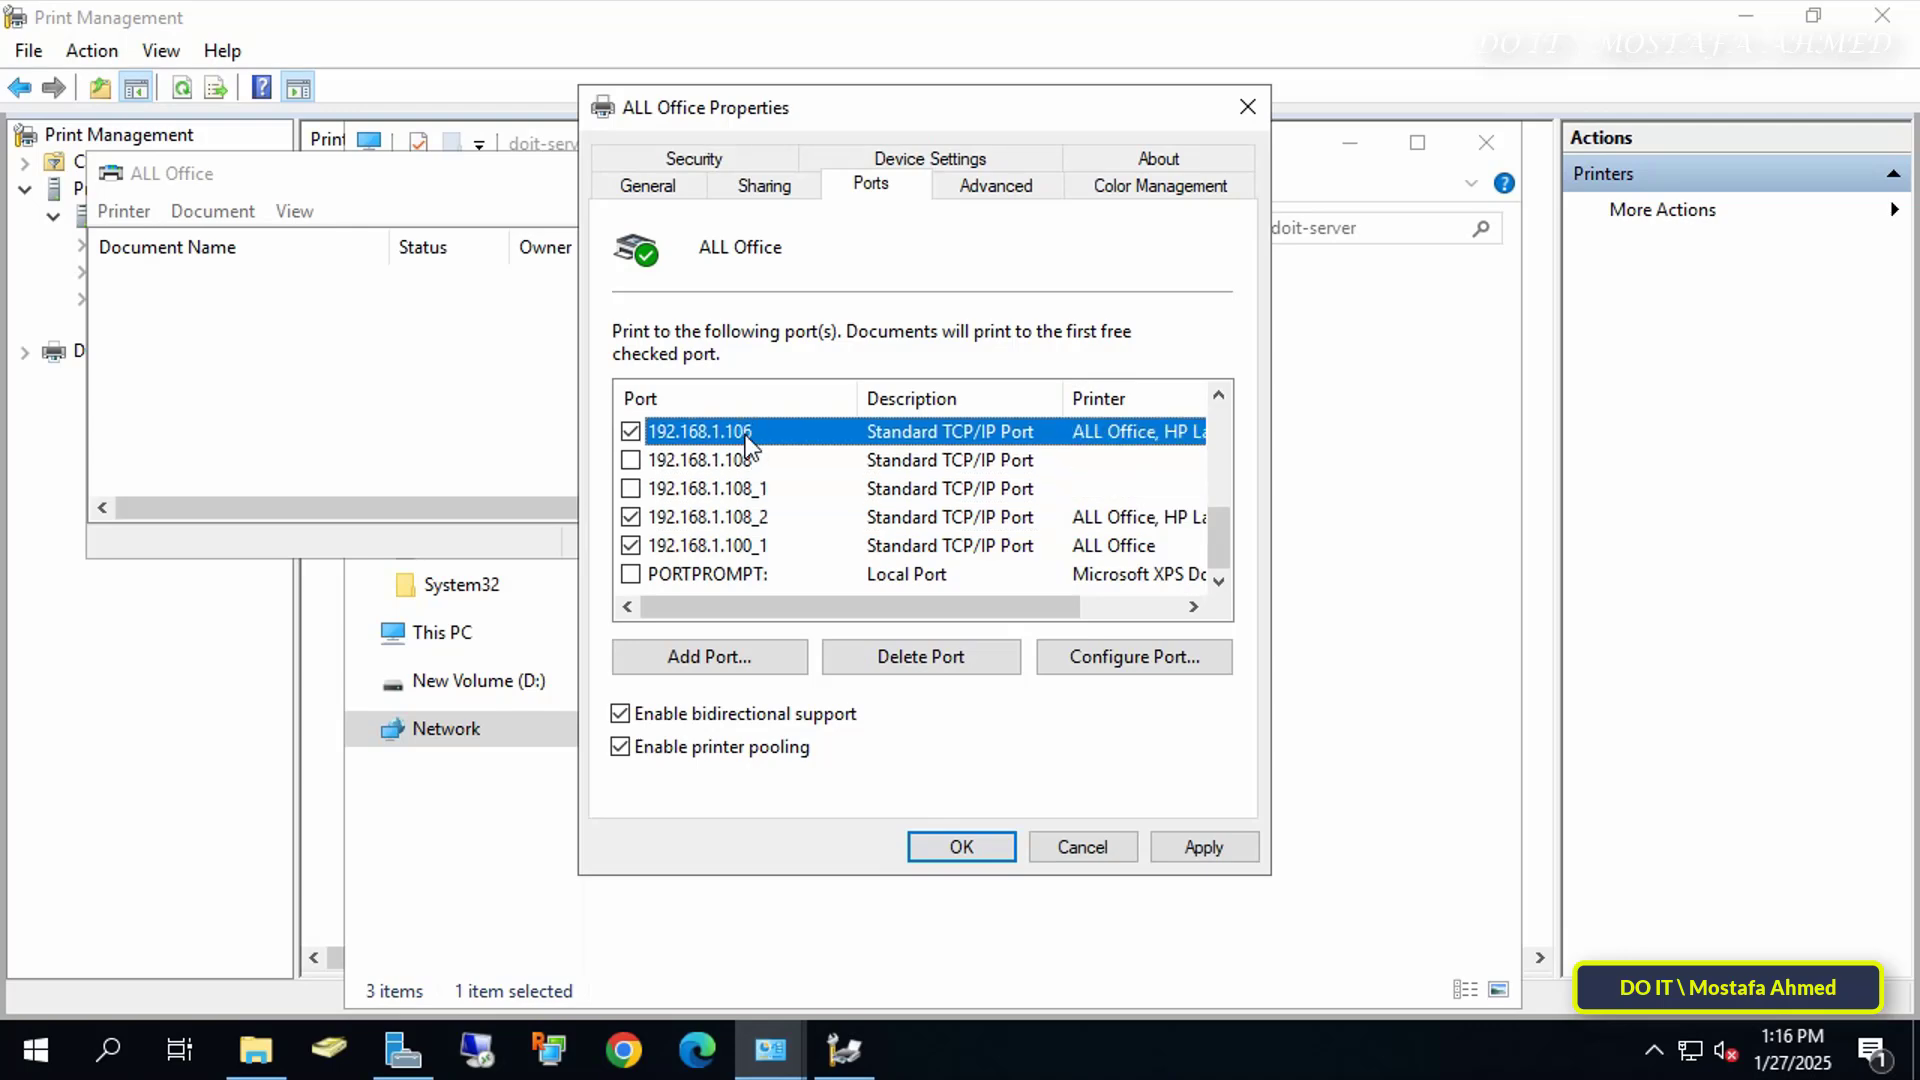
click(1210, 850)
Step: Close ALL Office properties, print queue, Explorer, Print Management and Devices and Printers; minimize Server Manager
click(986, 843)
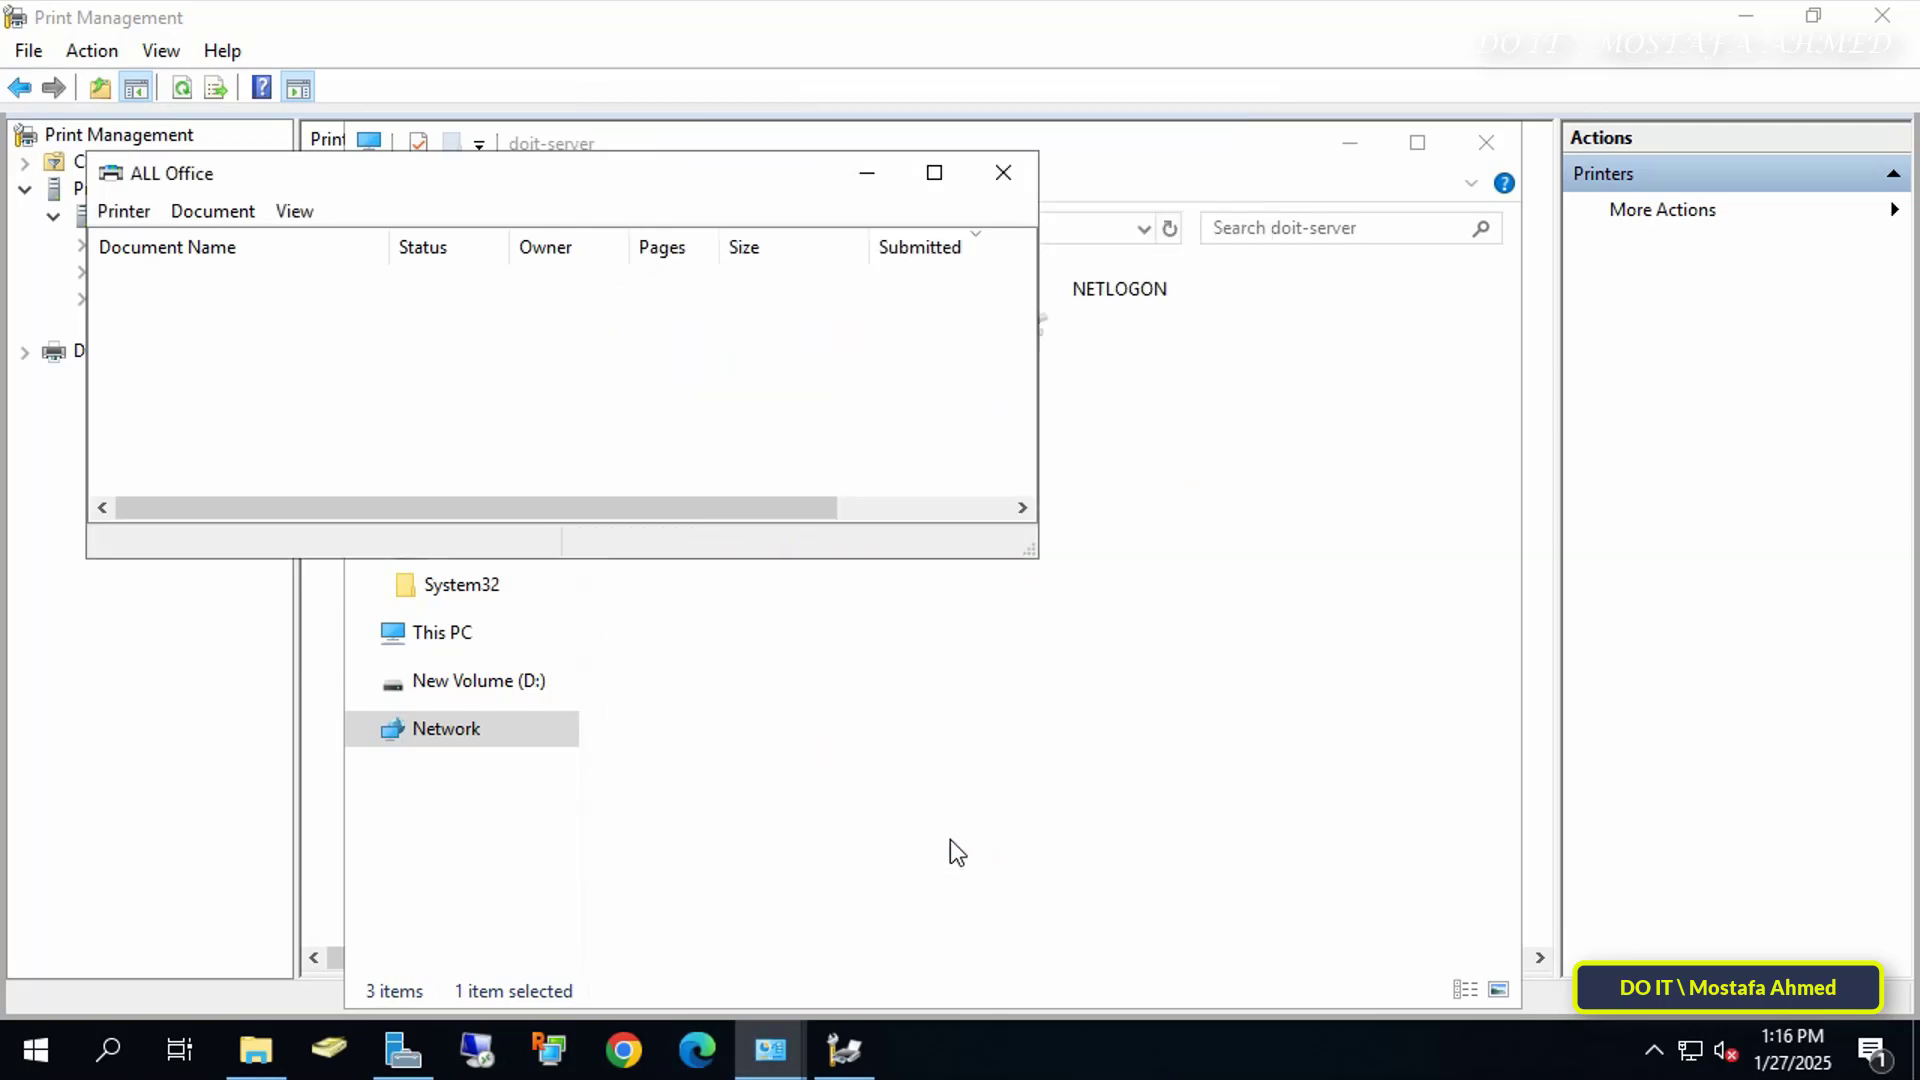
click(1004, 174)
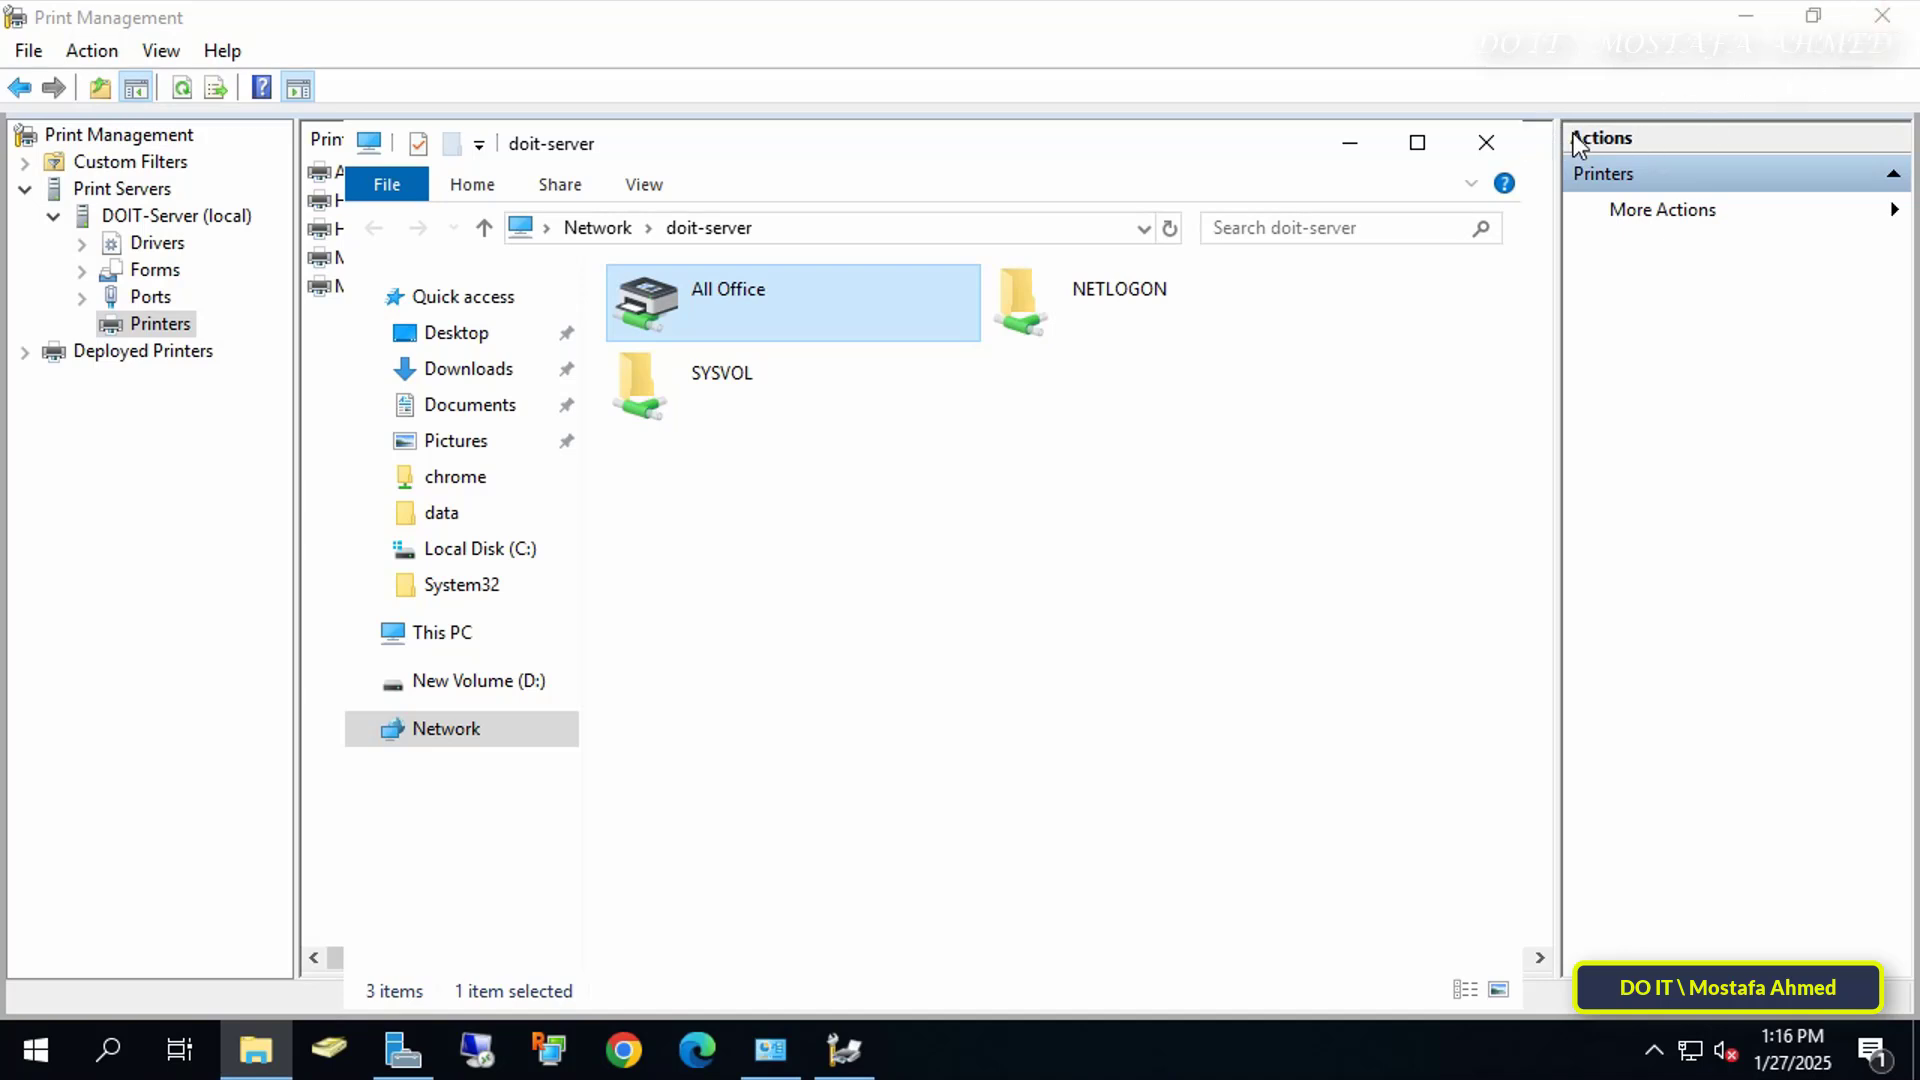
click(1485, 143)
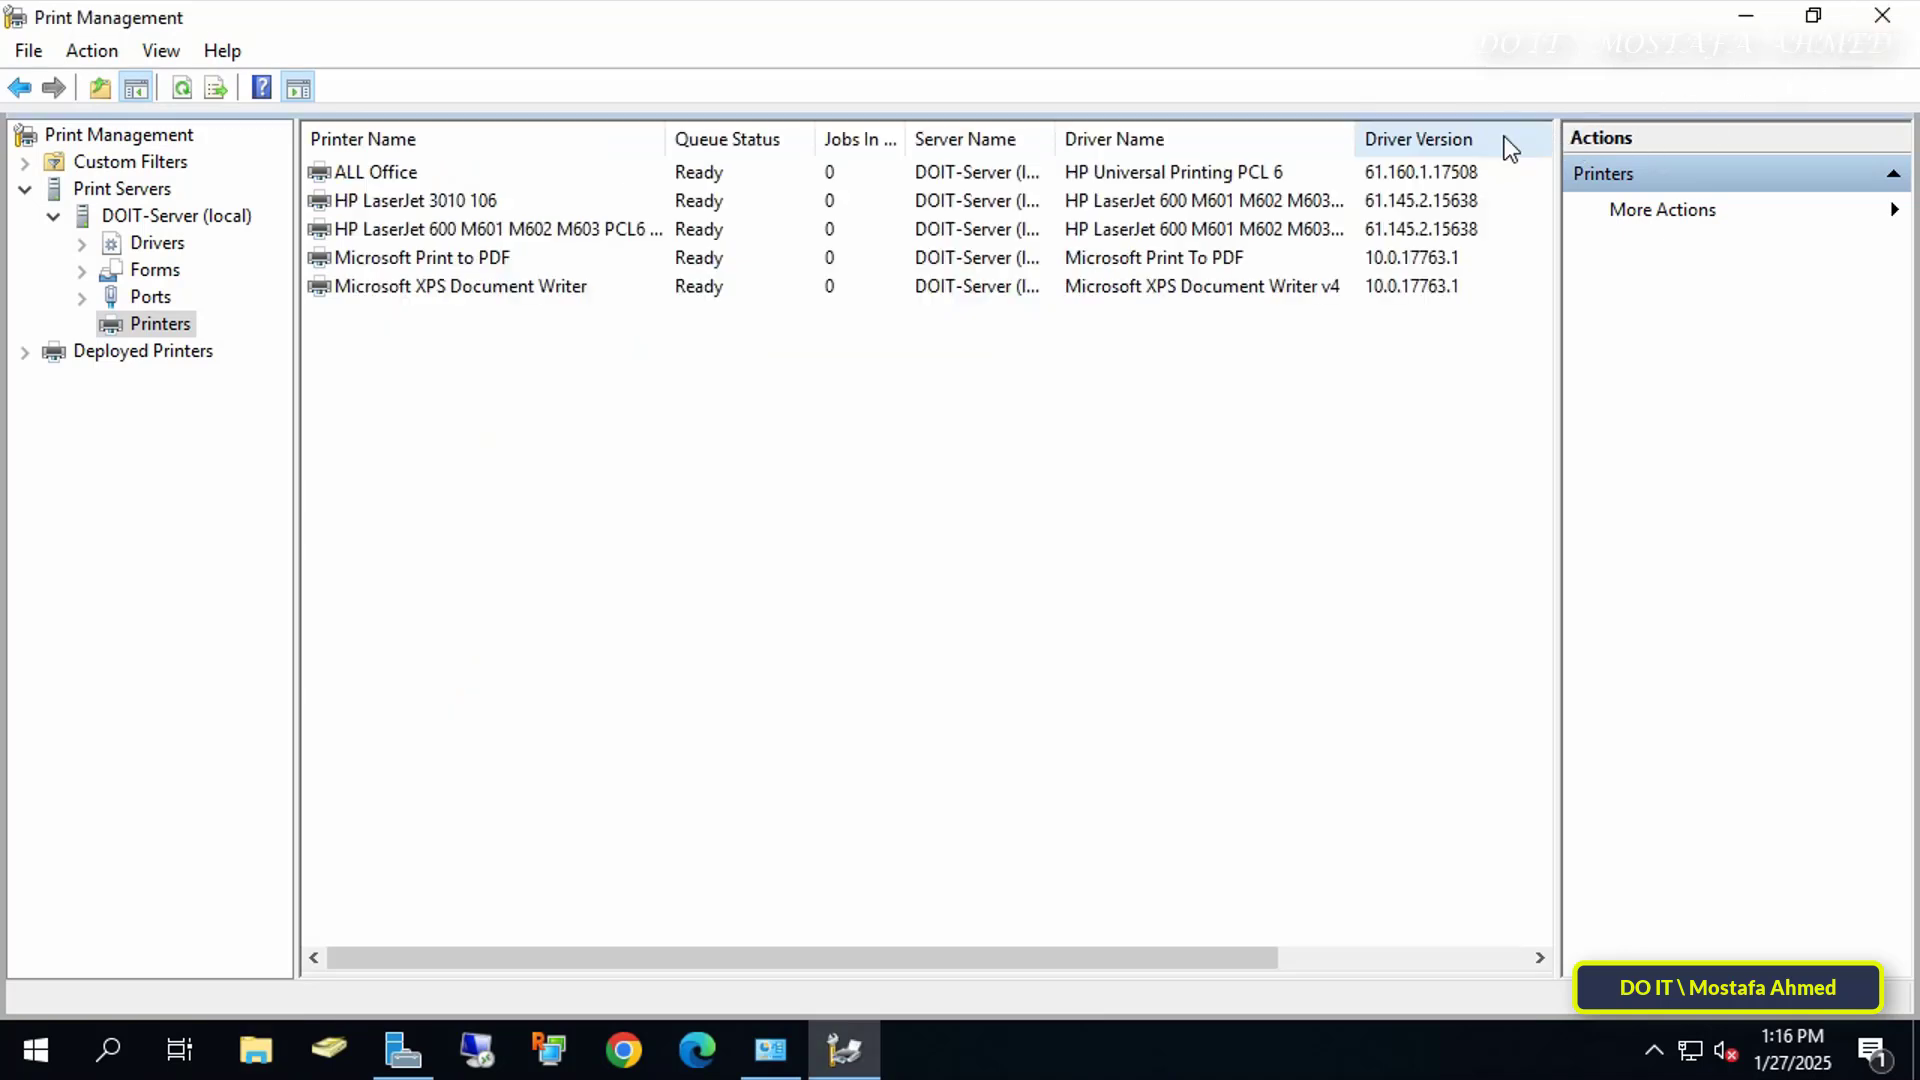
click(1881, 24)
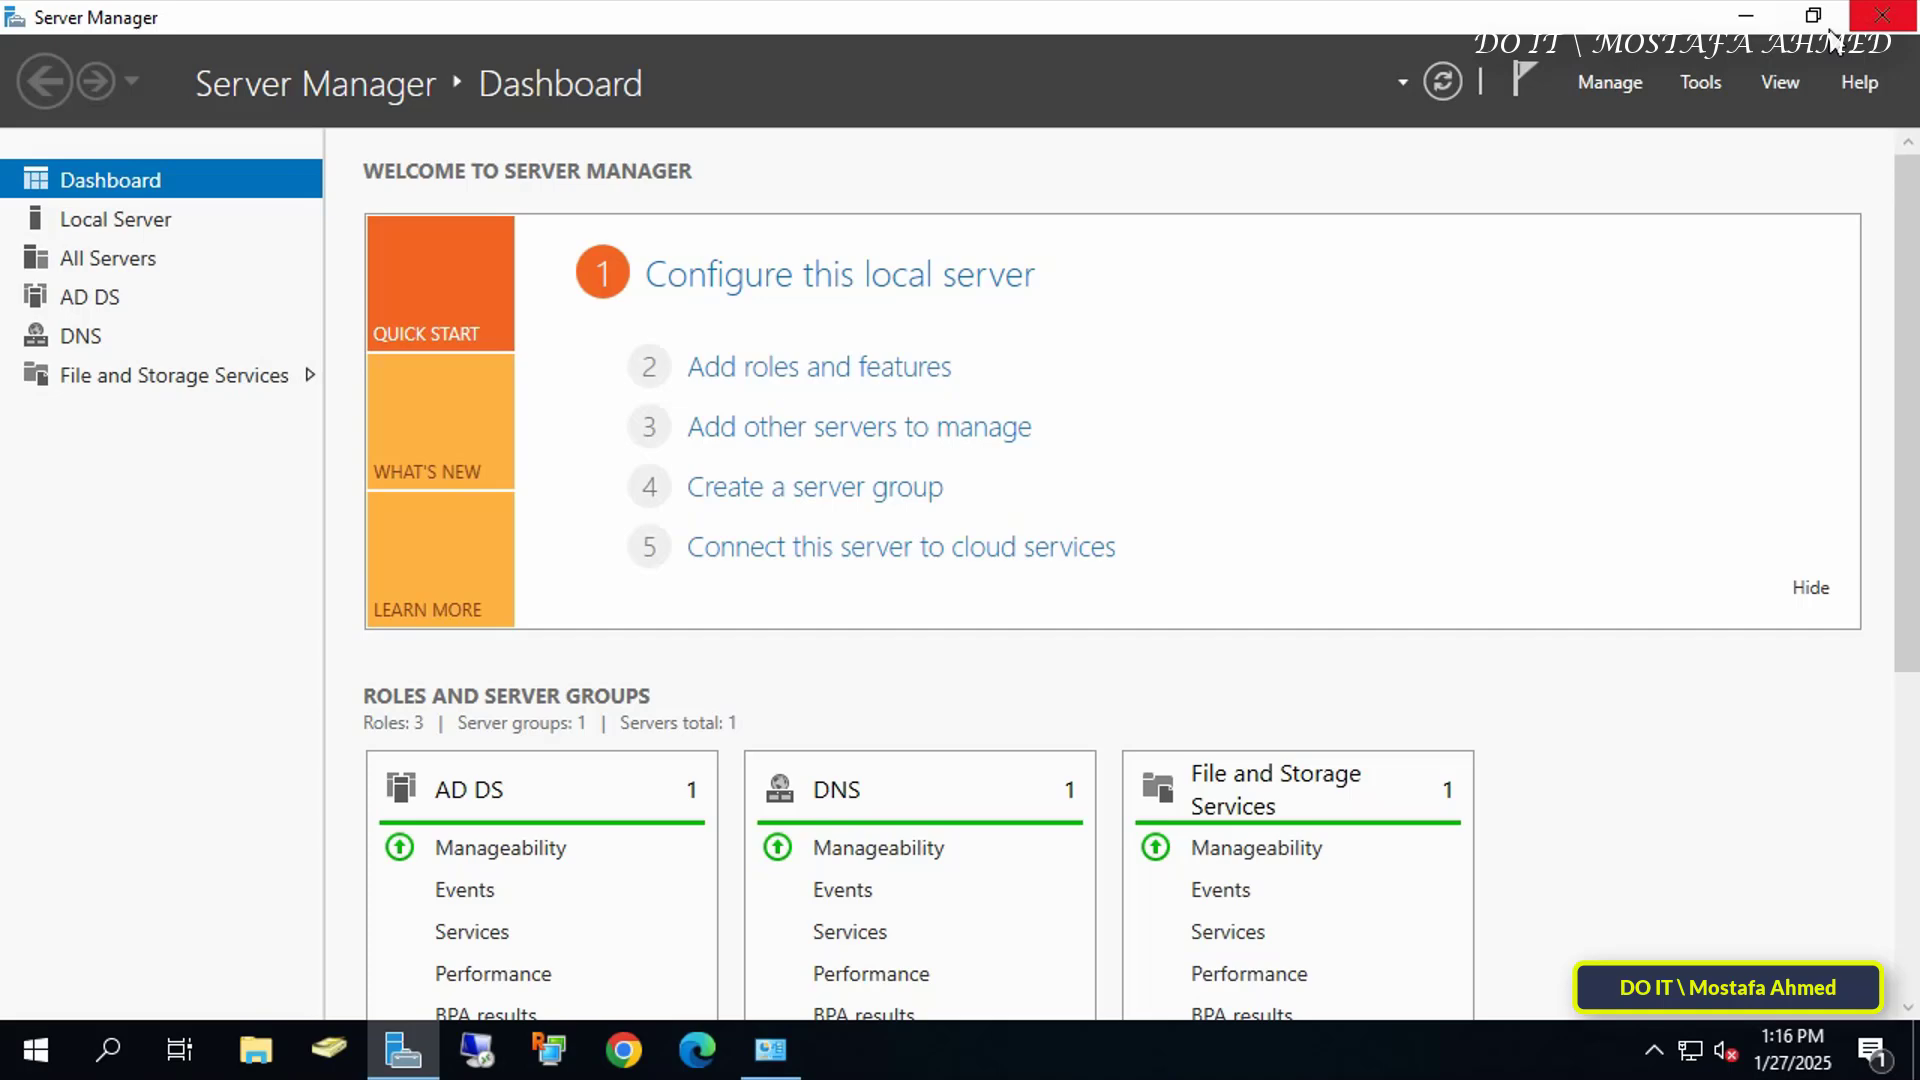
click(1741, 22)
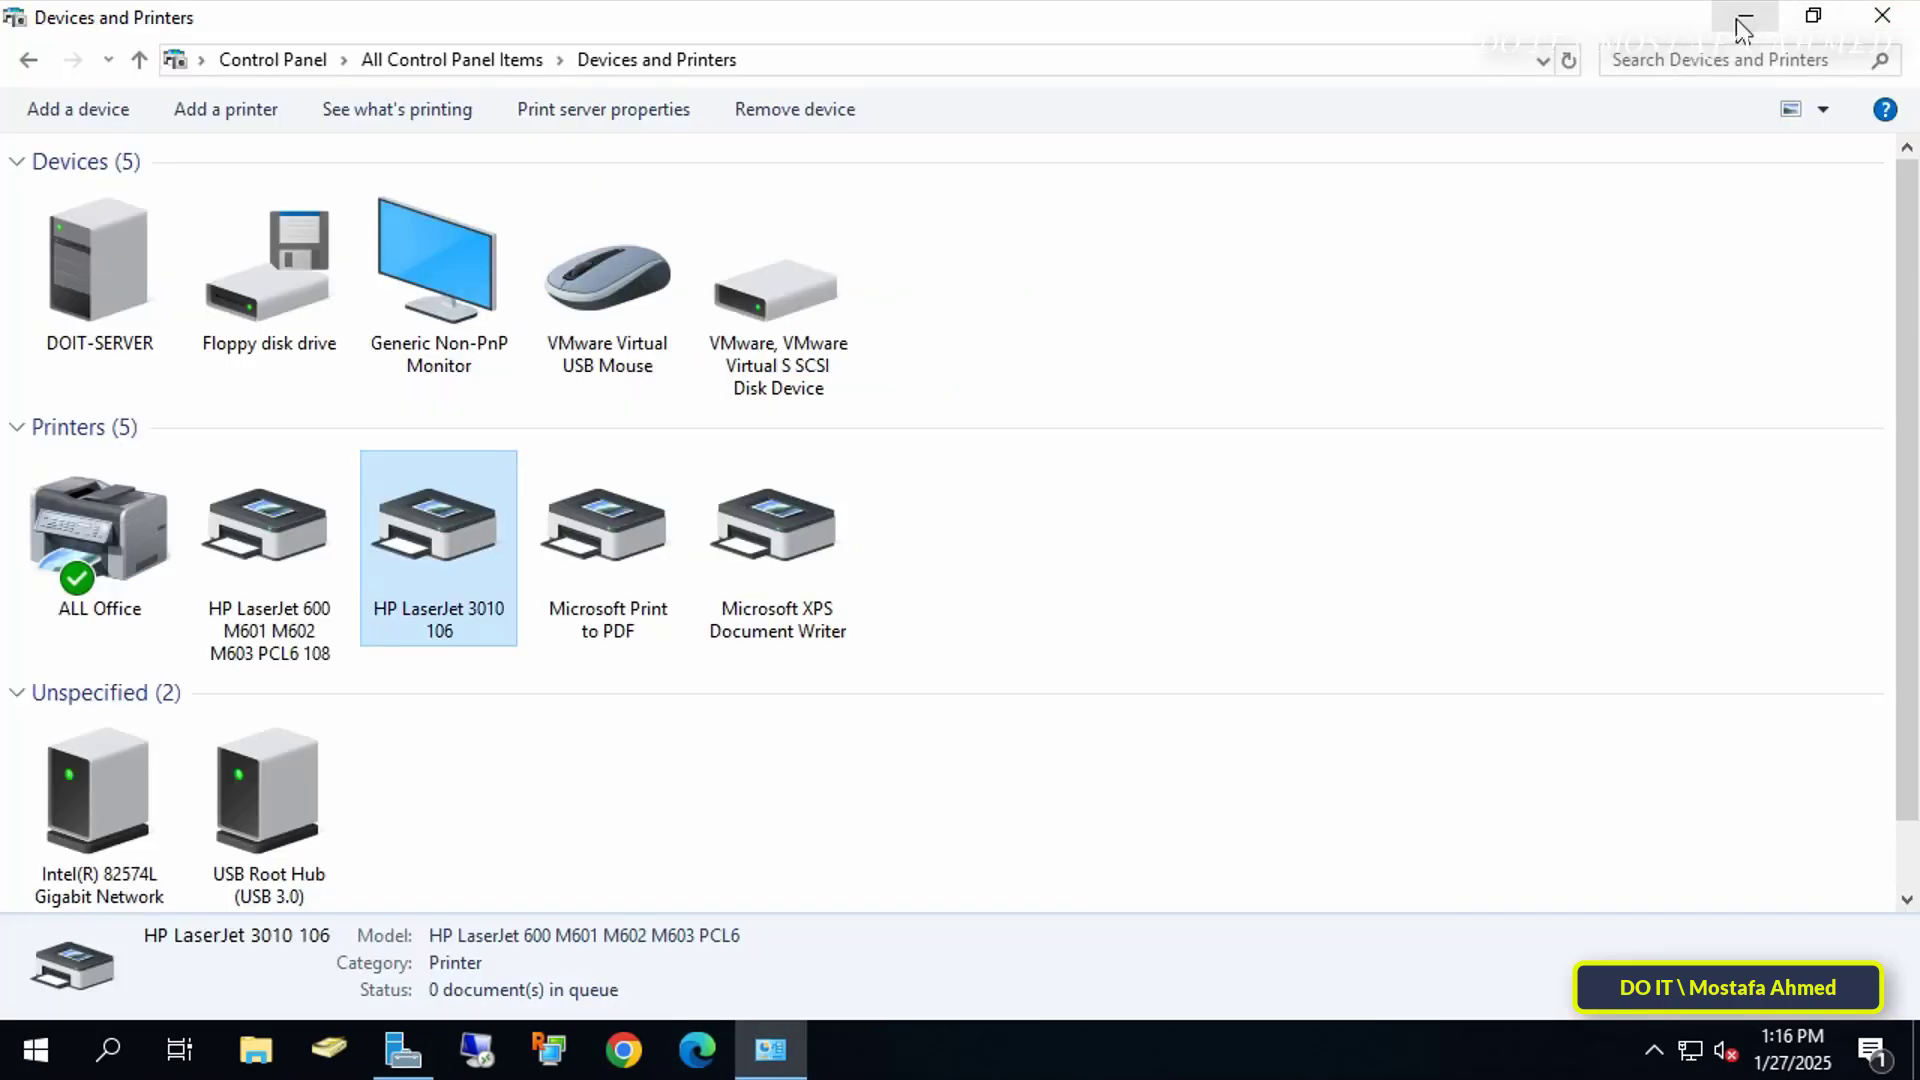
click(1881, 16)
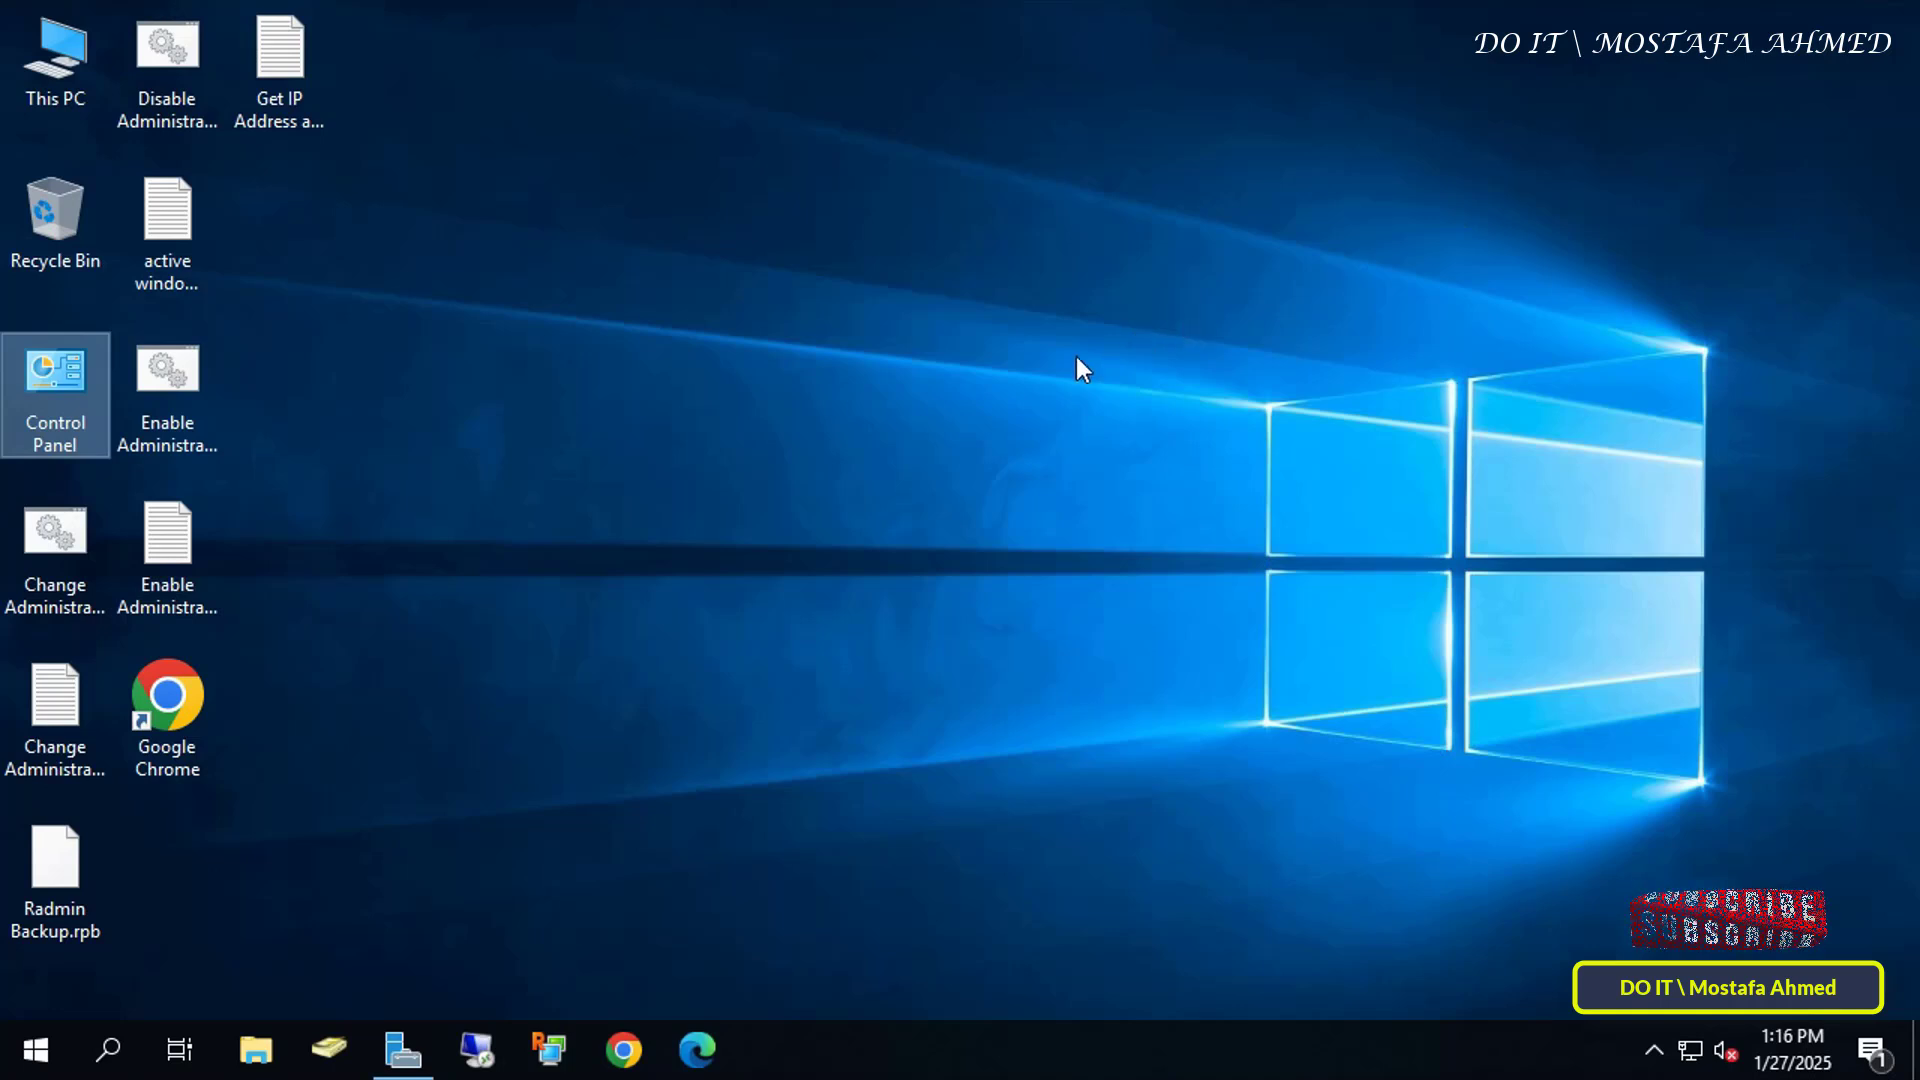
click(1021, 332)
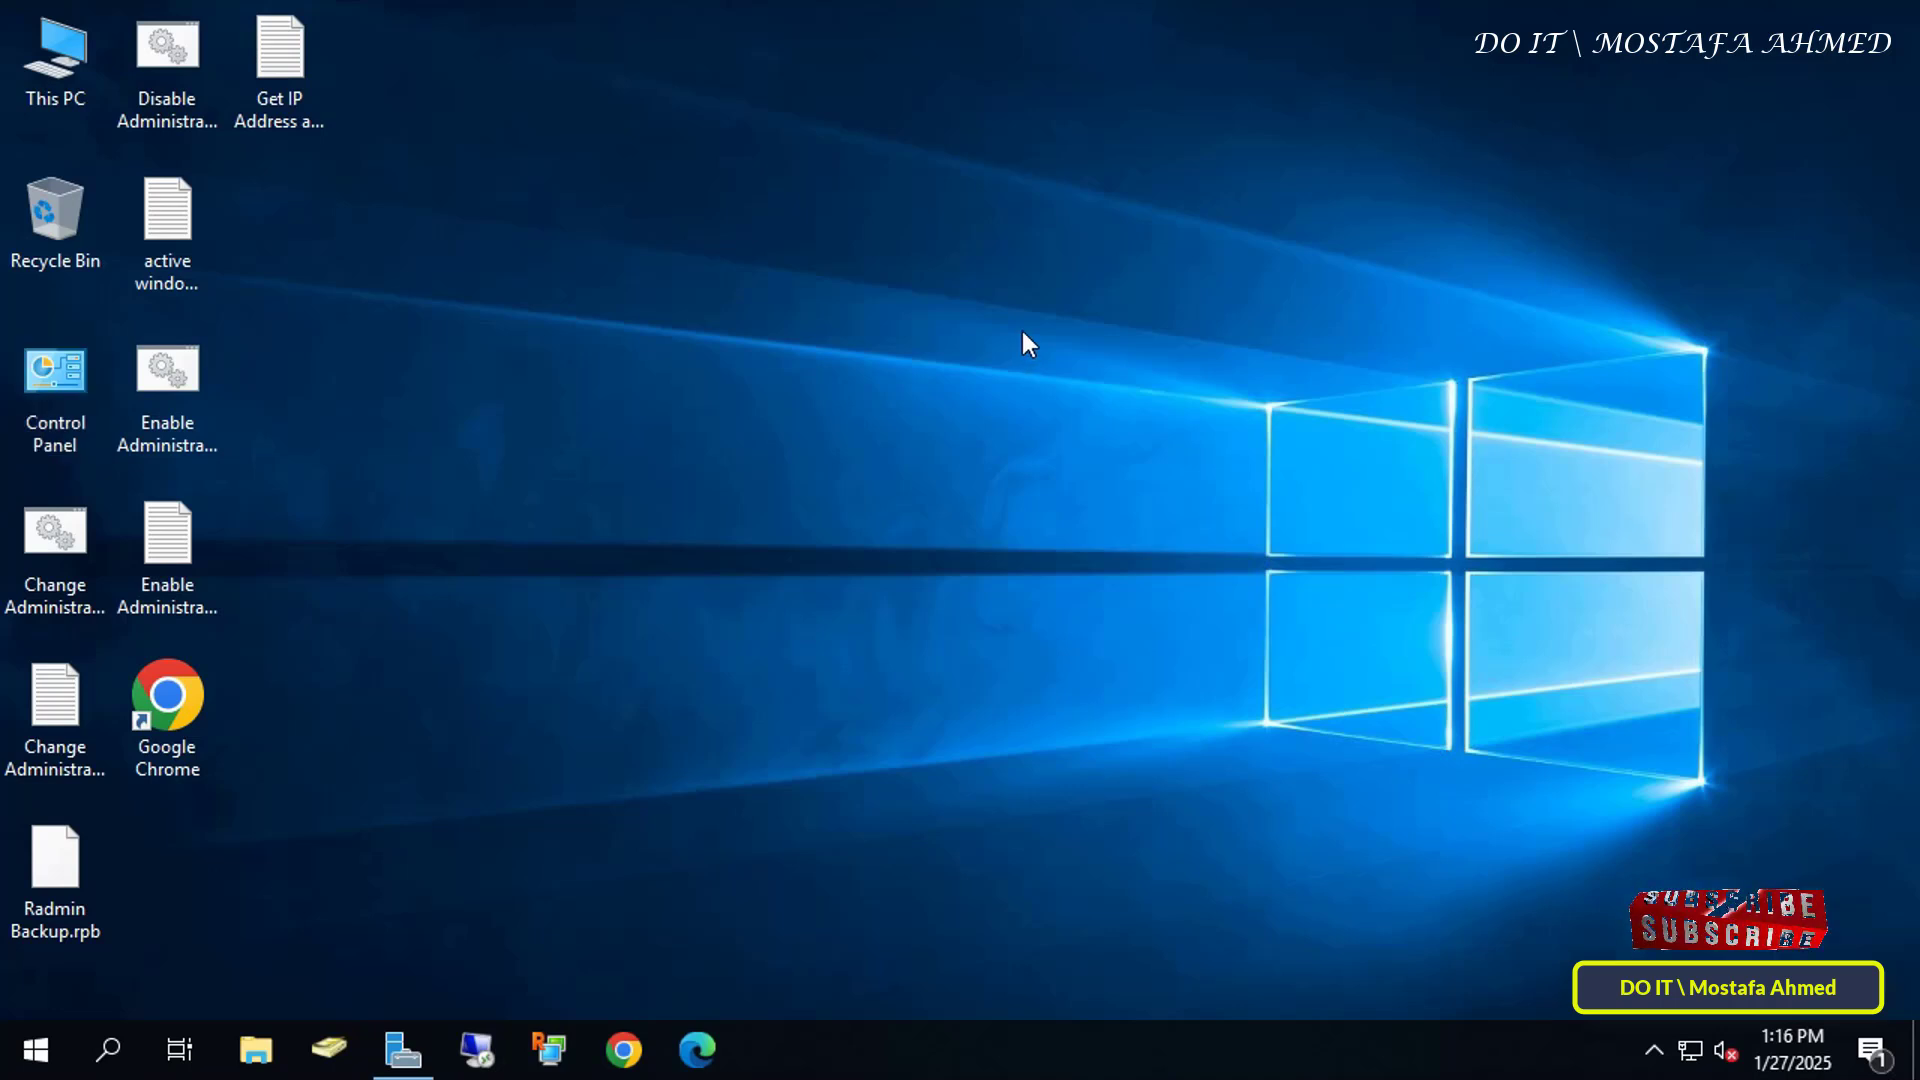